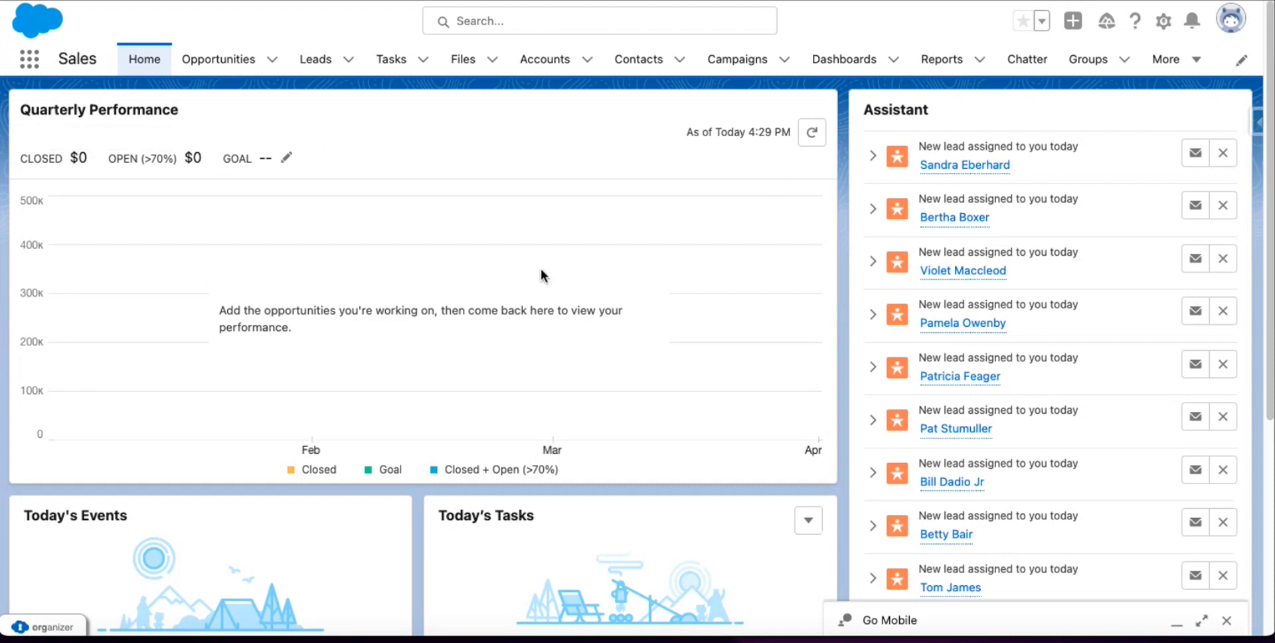
Open Chatter Settings in Setup via a Quick Find search for 'Chatter'.
{"action": "left_click", "coordinate": [1164, 22]}
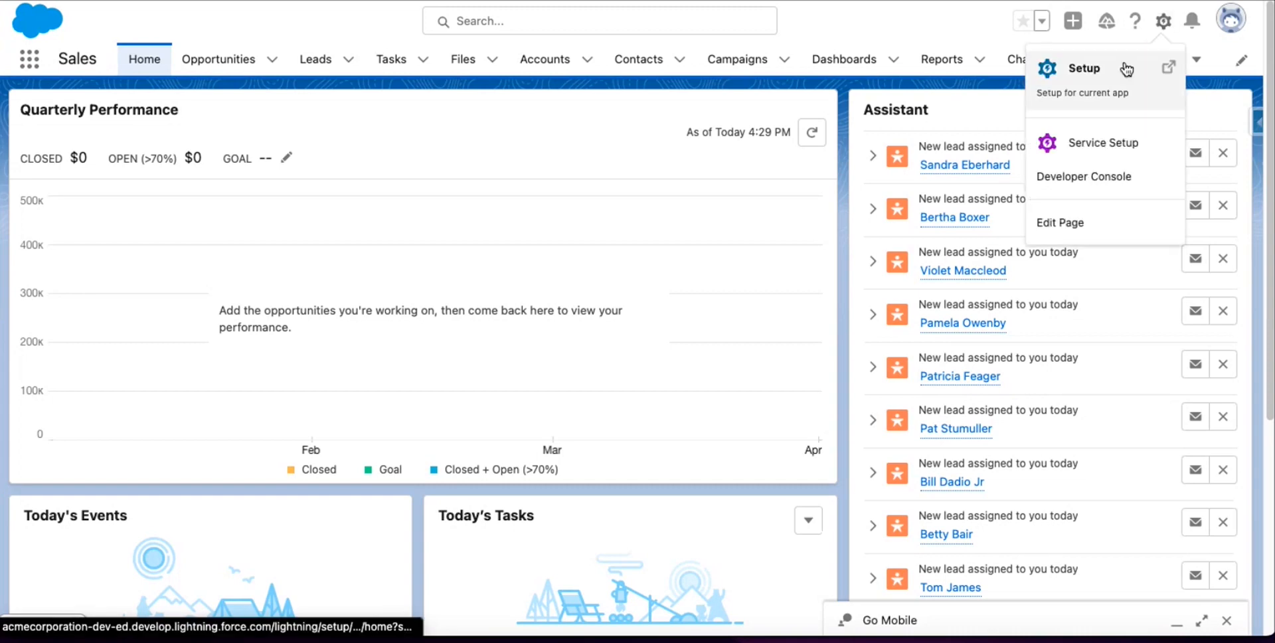
{"action": "left_click", "coordinate": [1125, 62]}
{"action": "left_click", "coordinate": [75, 109]}
{"action": "type", "text": "Chatter"}
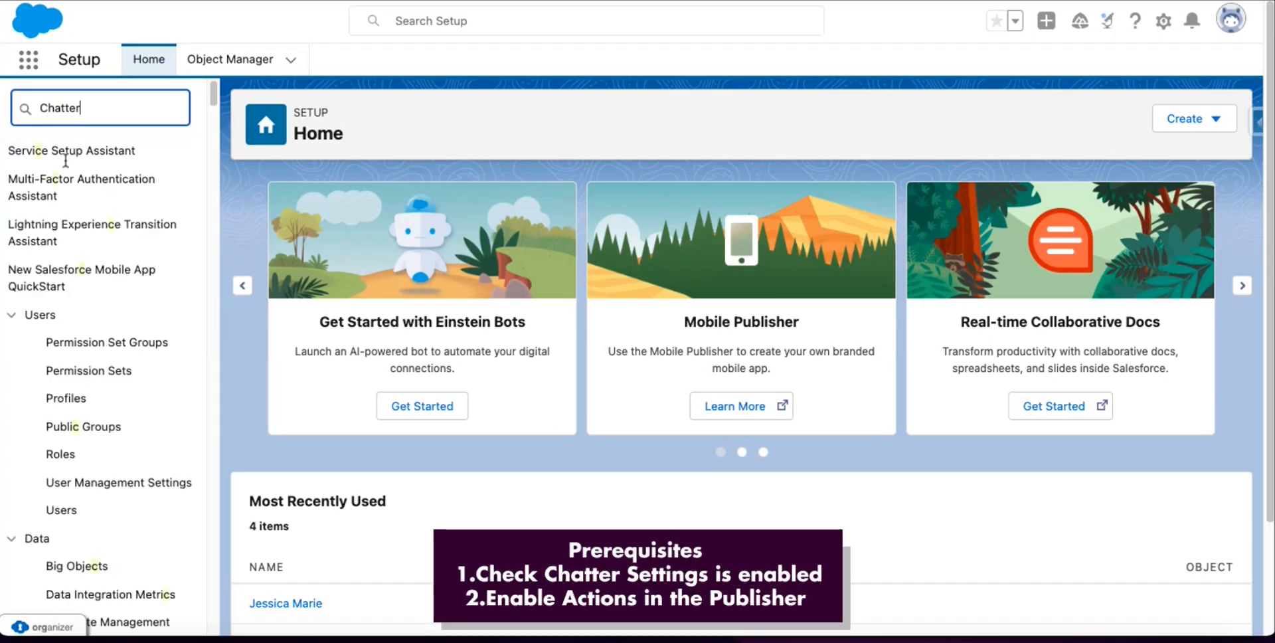
{"action": "left_click", "coordinate": [119, 211]}
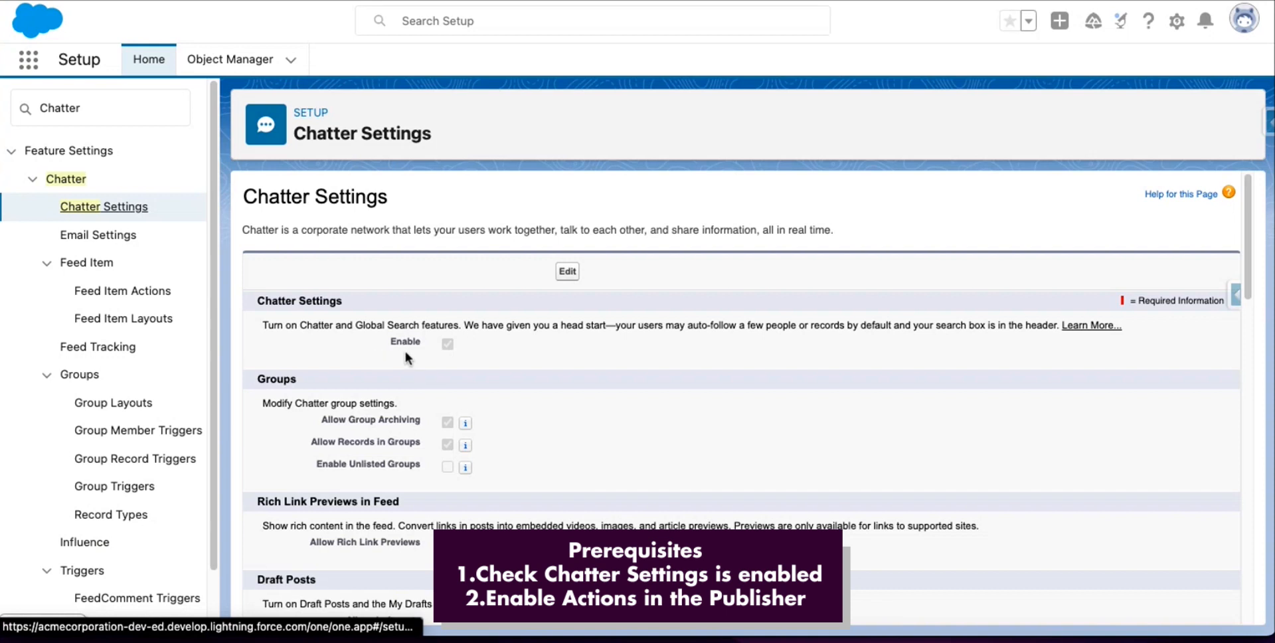
Confirm that Enable Actions in the Publisher is checked in Chatter Settings.
{"action": "scroll", "coordinate": [473, 329], "scroll_direction": "down", "scroll_amount": 5}
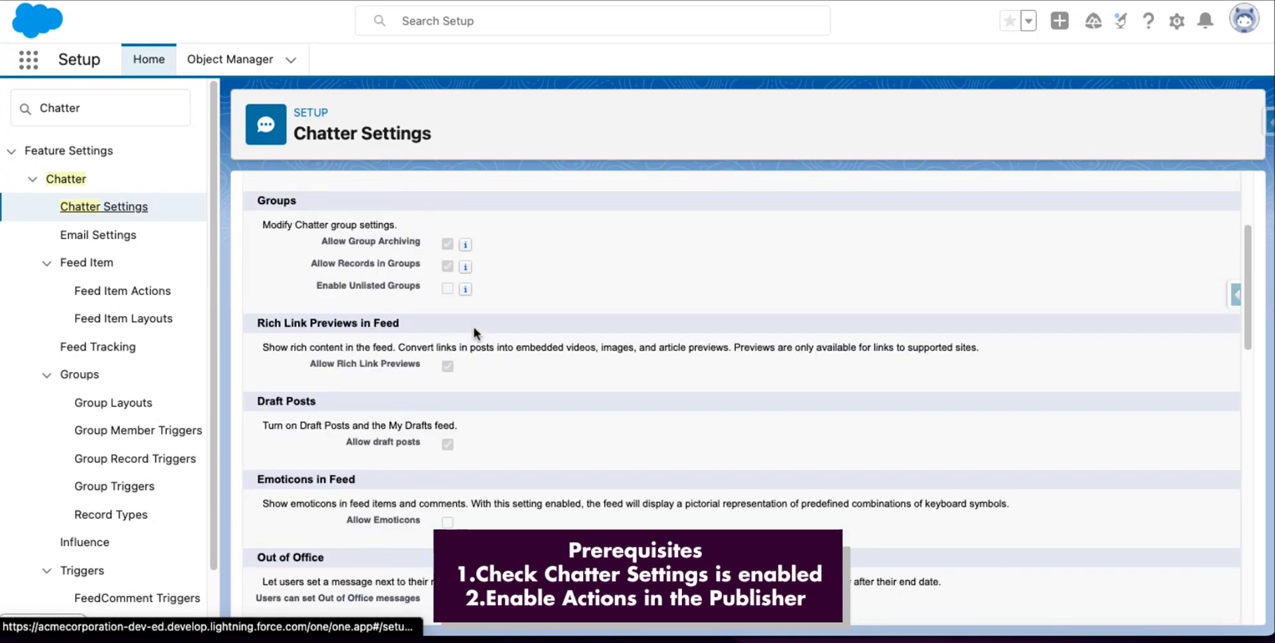
{"action": "scroll", "coordinate": [473, 330], "scroll_direction": "down", "scroll_amount": 8}
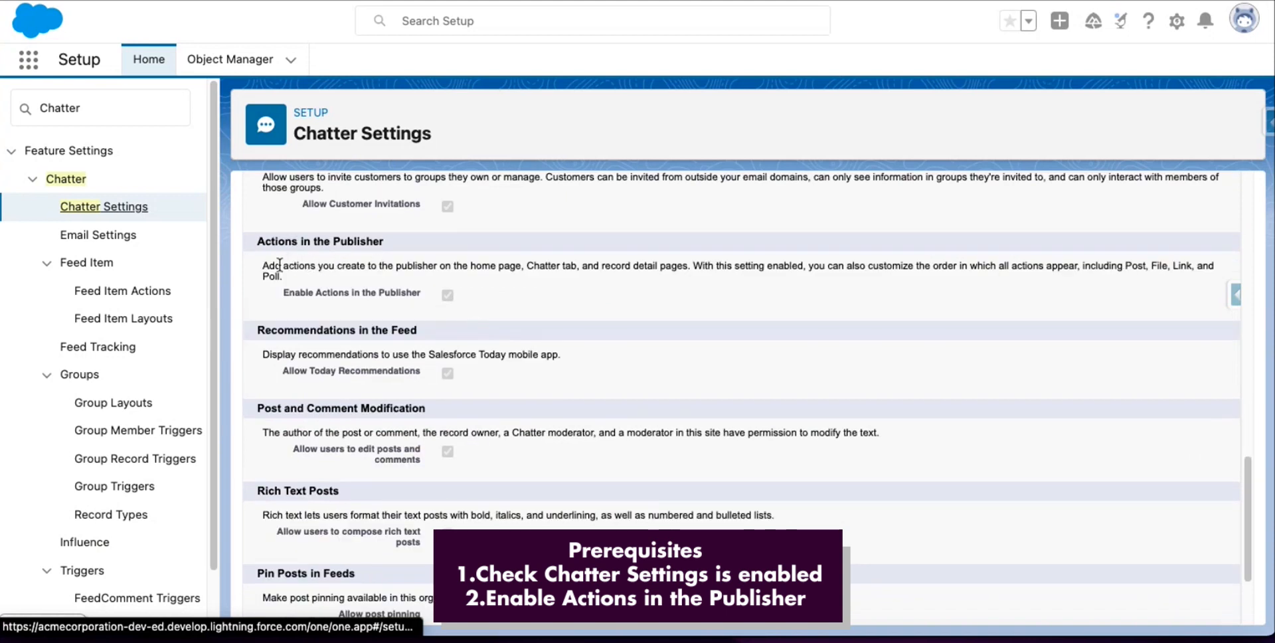
{"action": "left_click_drag", "start_coordinate": [281, 292], "coordinate": [401, 290]}
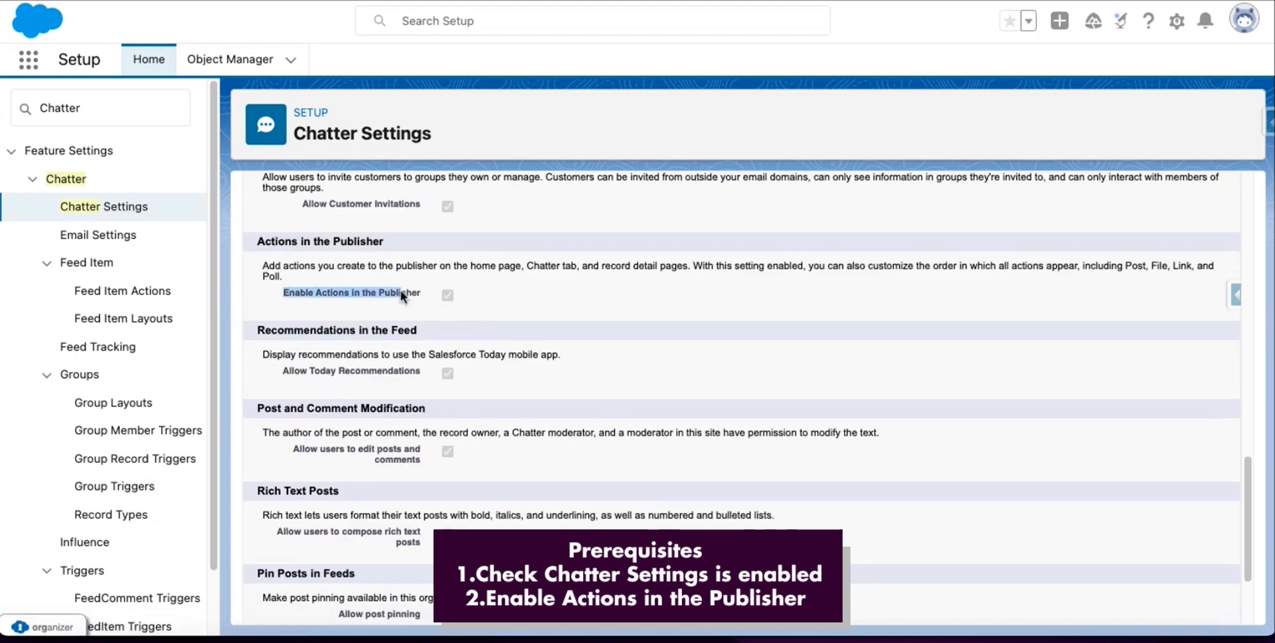
{"action": "left_click", "coordinate": [470, 296]}
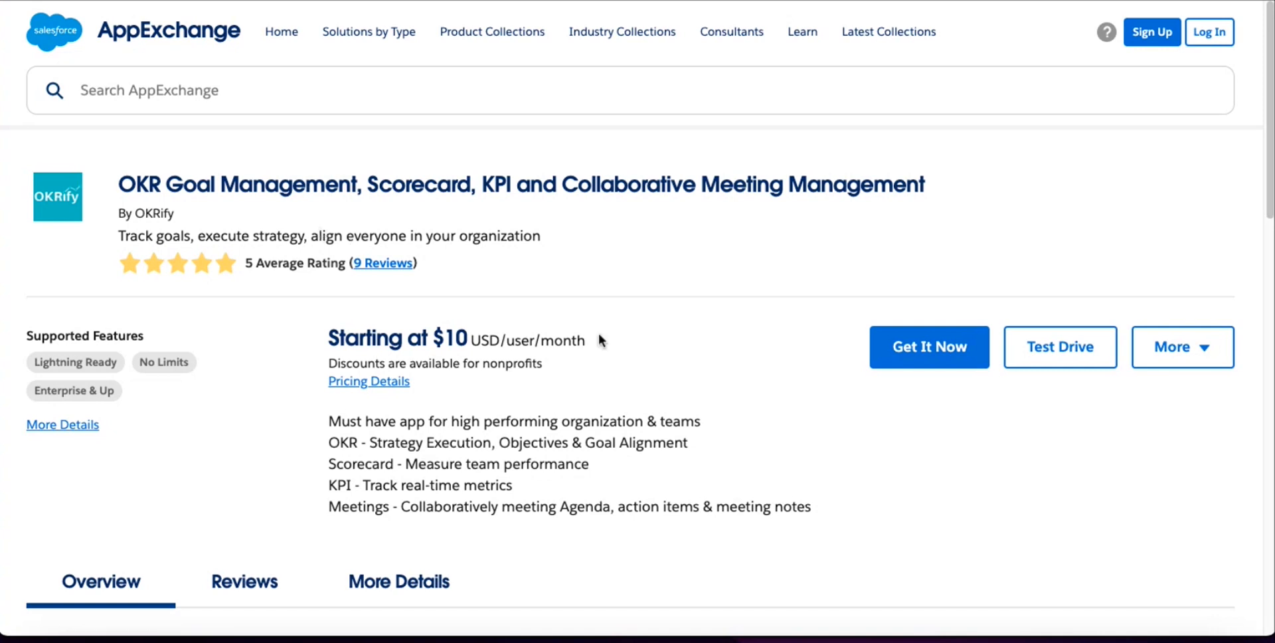
Choose Get It Now and log in with a different username, entering the account's username and password.
{"action": "left_click", "coordinate": [914, 349]}
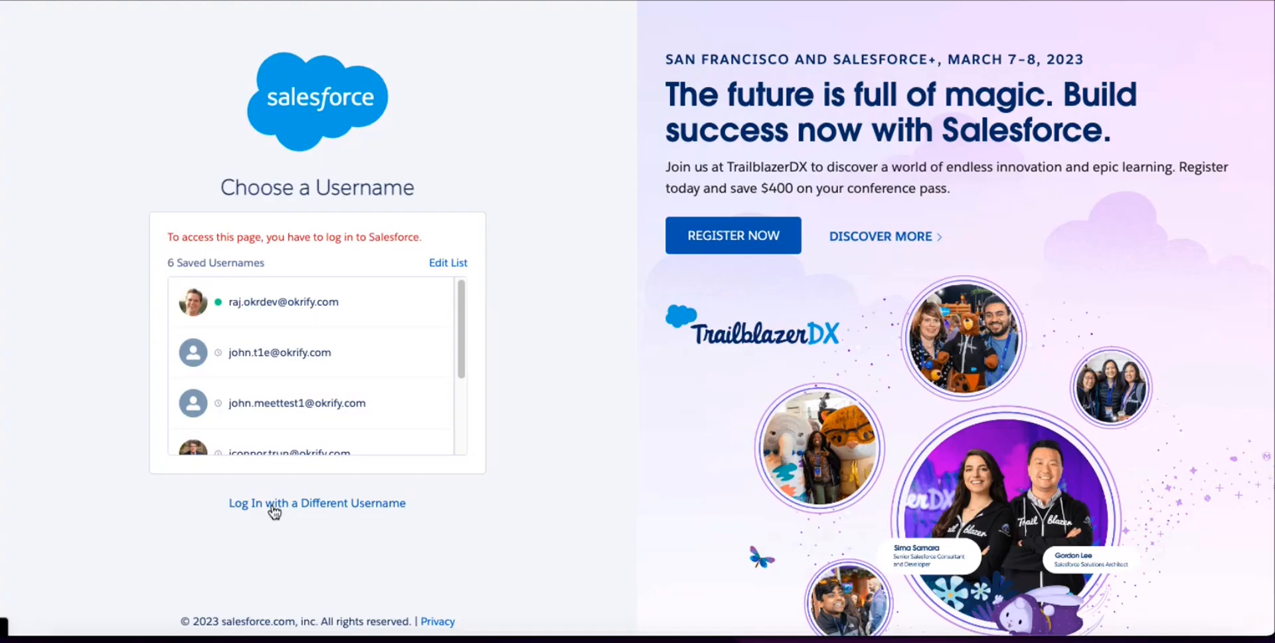
{"action": "left_click", "coordinate": [274, 508]}
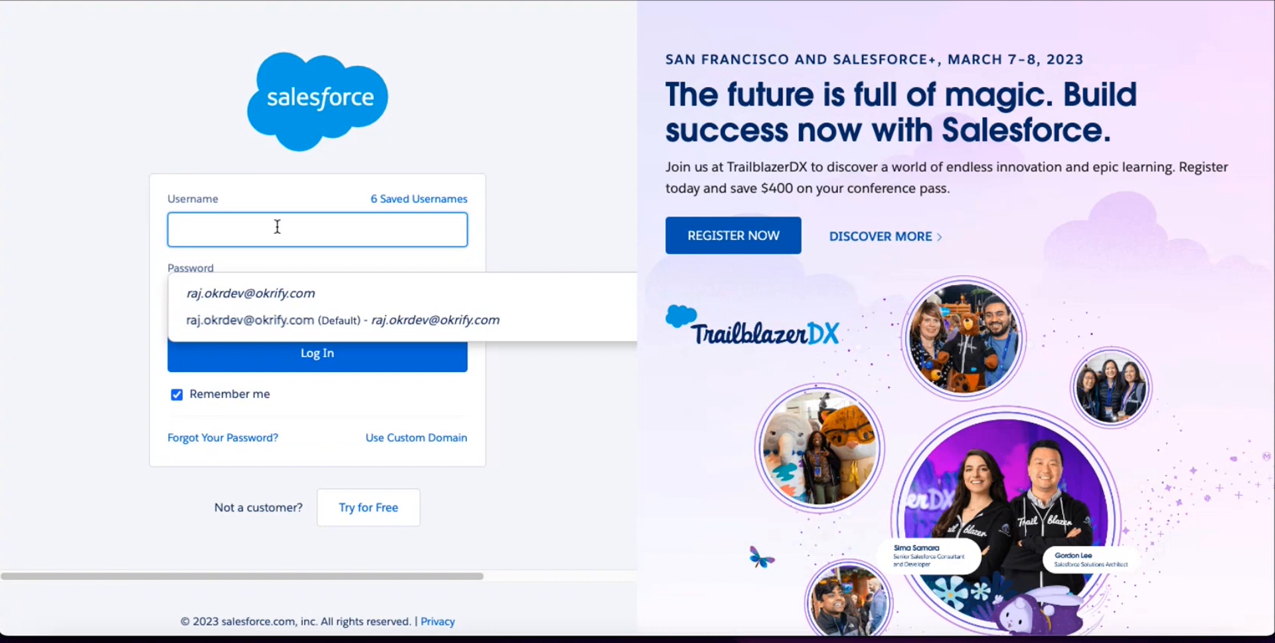
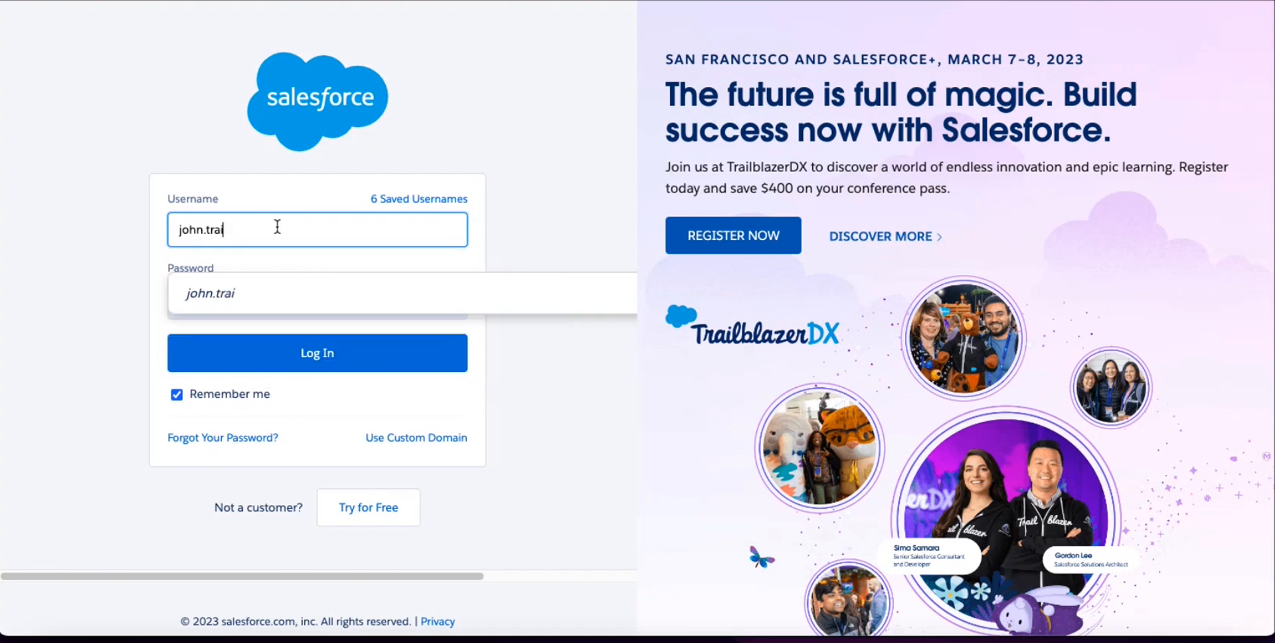
{"action": "key", "text": "Tab"}
{"action": "type", "text": "•••••••••"}
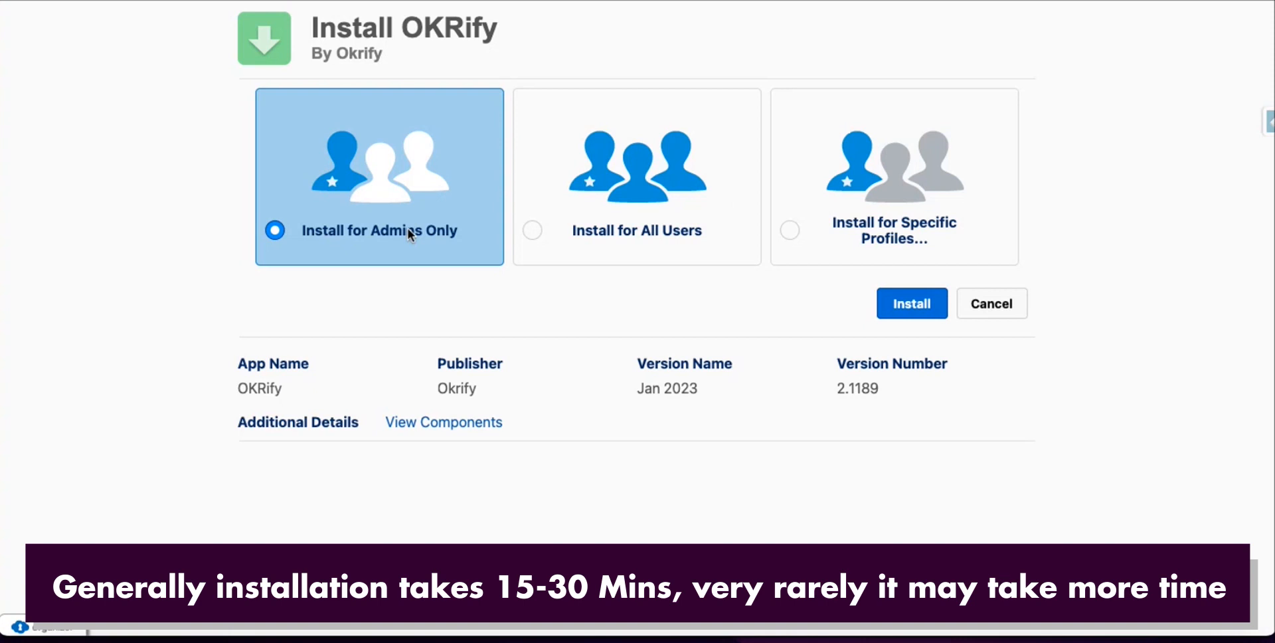
Install OKRify for admins only and finish with the install page.
{"action": "left_click", "coordinate": [906, 312]}
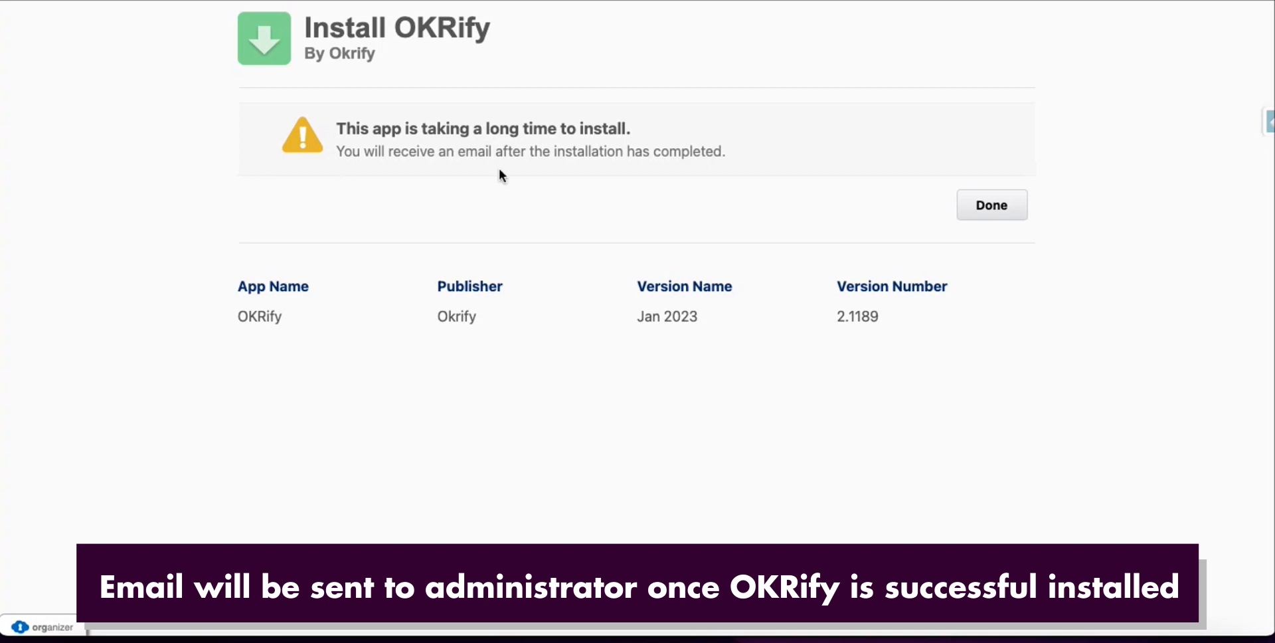
{"action": "left_click", "coordinate": [963, 205]}
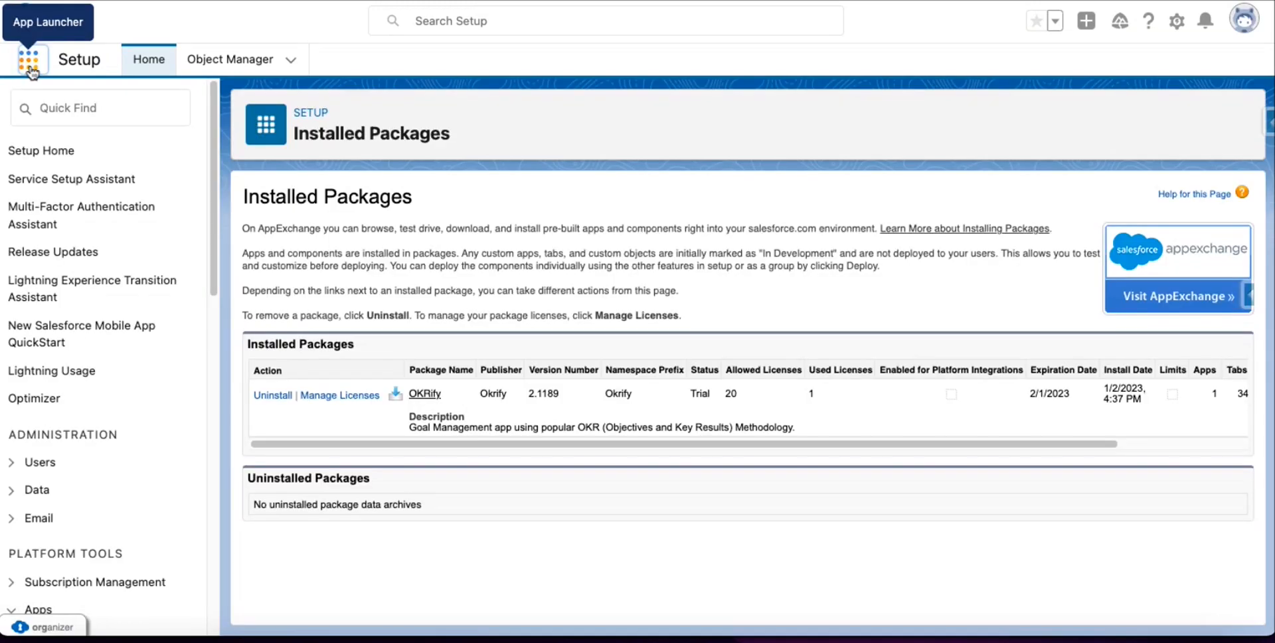
Find 'OKRify Setting' in the App Launcher and open OKRify Settings.
{"action": "left_click", "coordinate": [29, 63]}
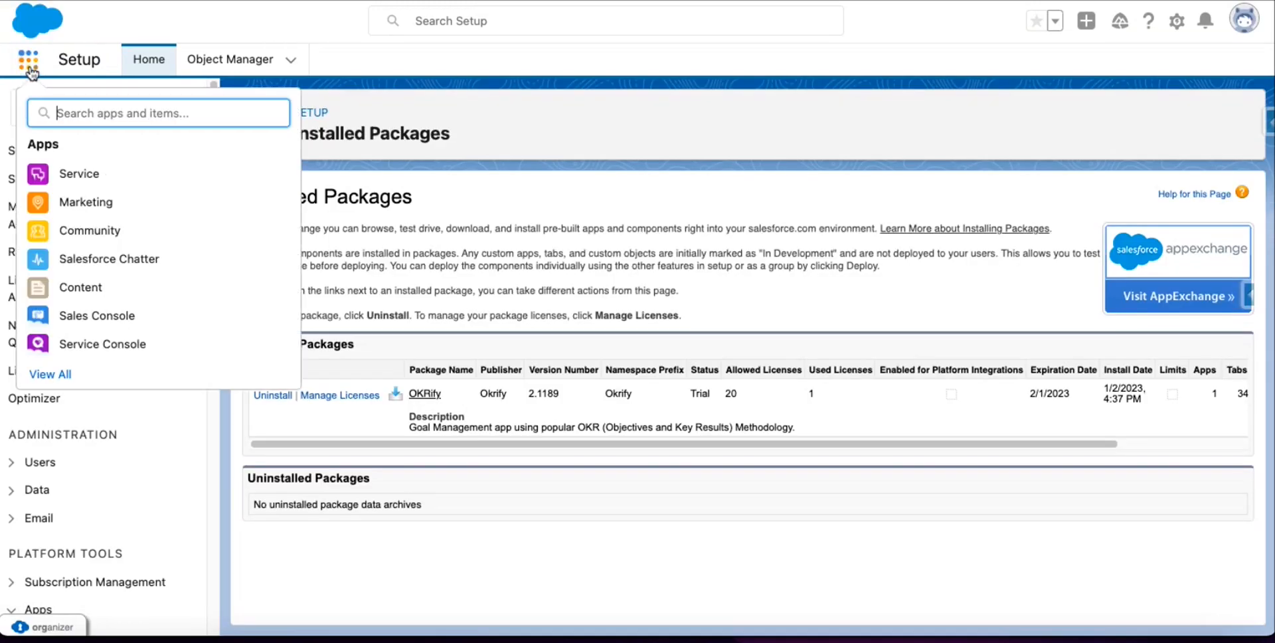
{"action": "type", "text": "OKR"}
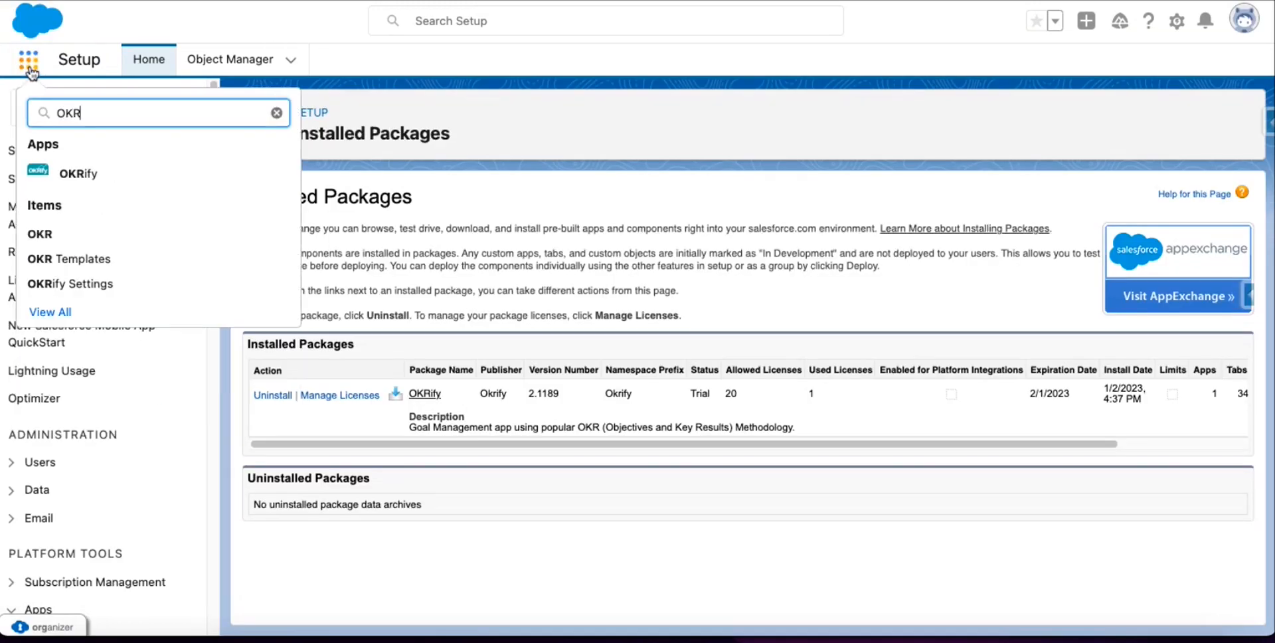
{"action": "type", "text": "ify Setting"}
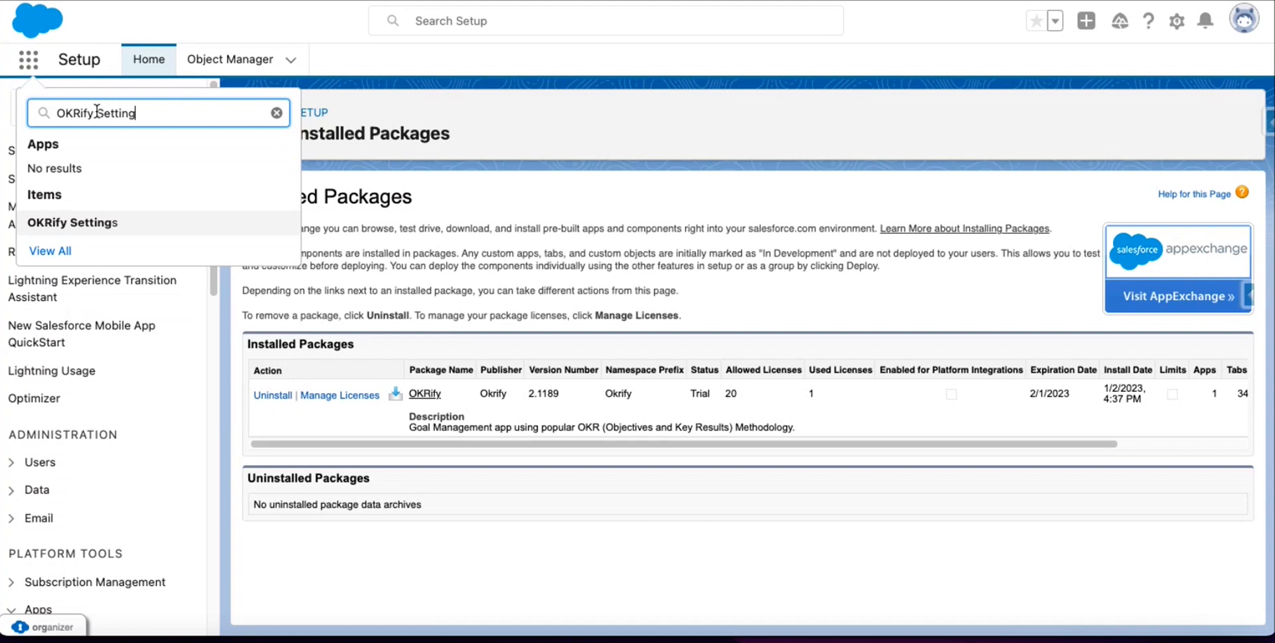
{"action": "left_click", "coordinate": [60, 228]}
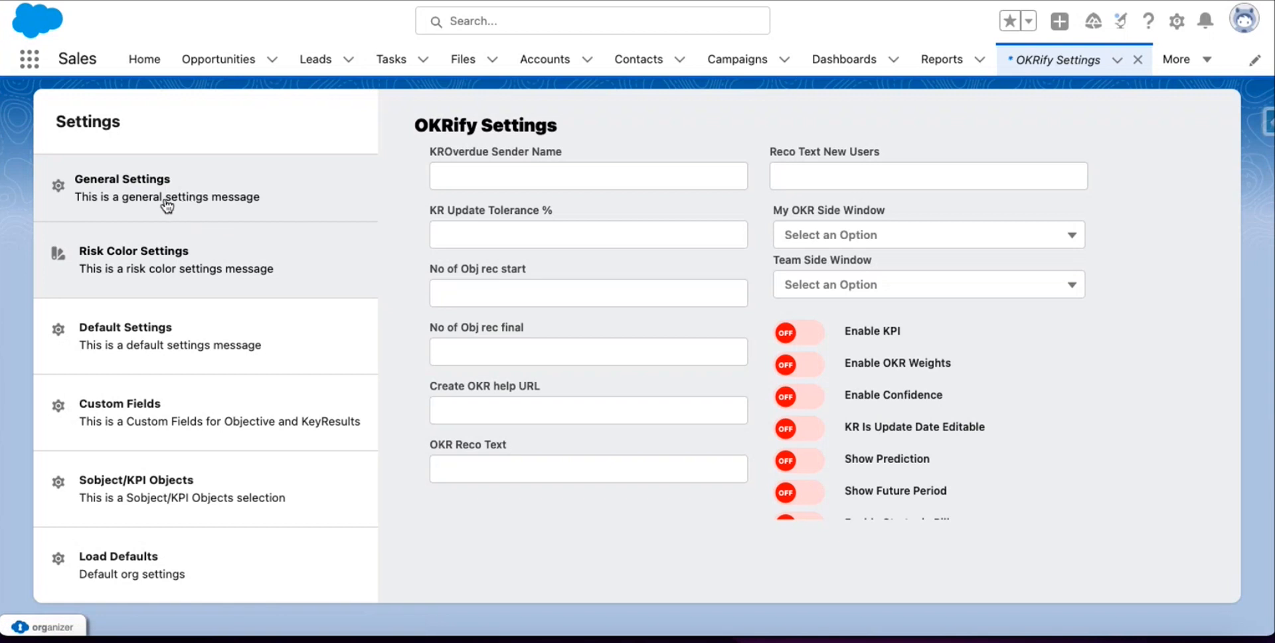
Switch OKRify Settings to its Load Defaults section.
{"action": "left_click", "coordinate": [114, 569]}
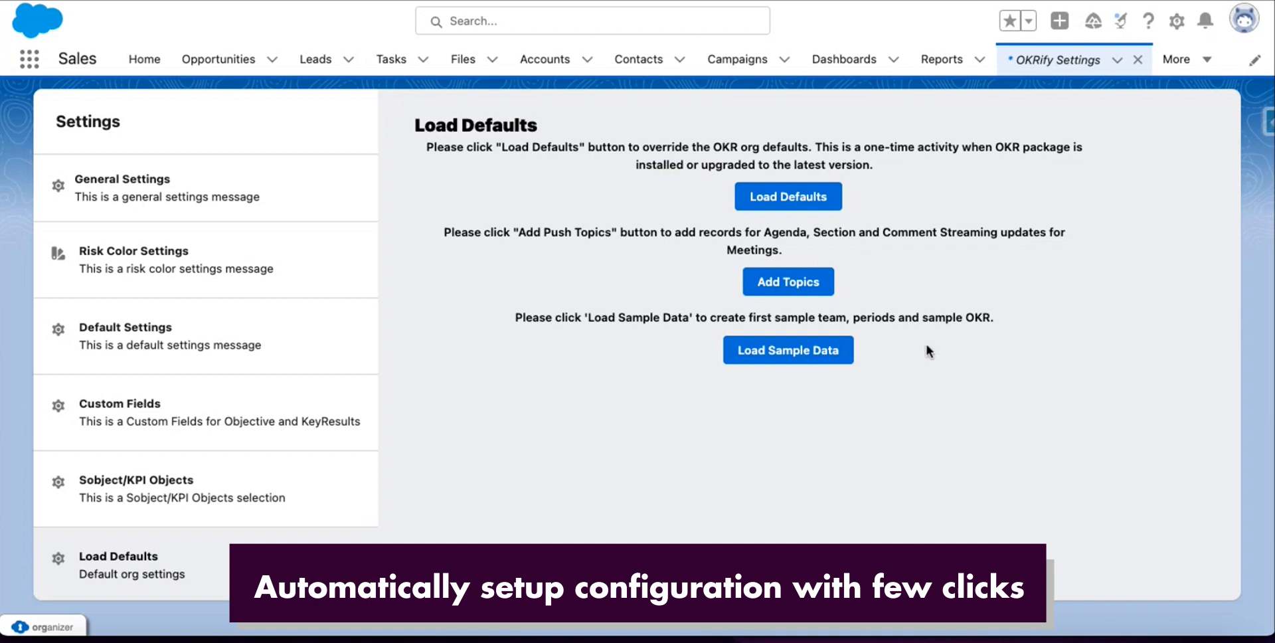
Load the OKR org defaults, review the risk colour, default and custom field settings, and go back to Load Defaults.
{"action": "left_click", "coordinate": [816, 198]}
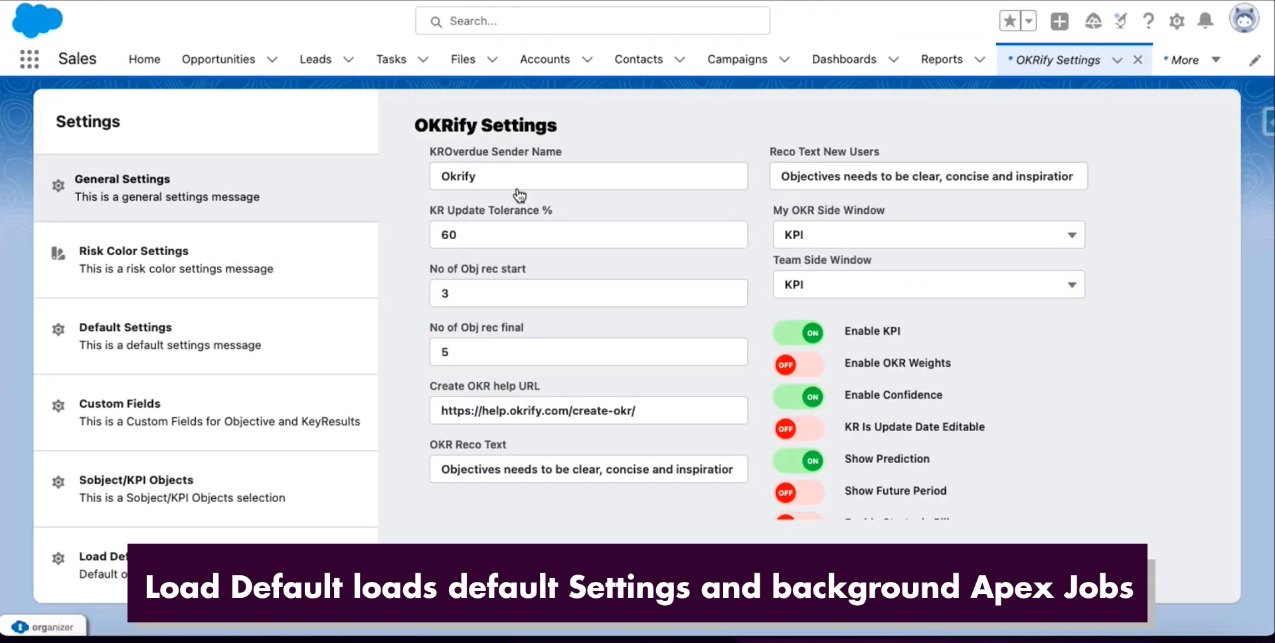
{"action": "scroll", "coordinate": [797, 281], "scroll_direction": "down", "scroll_amount": 1}
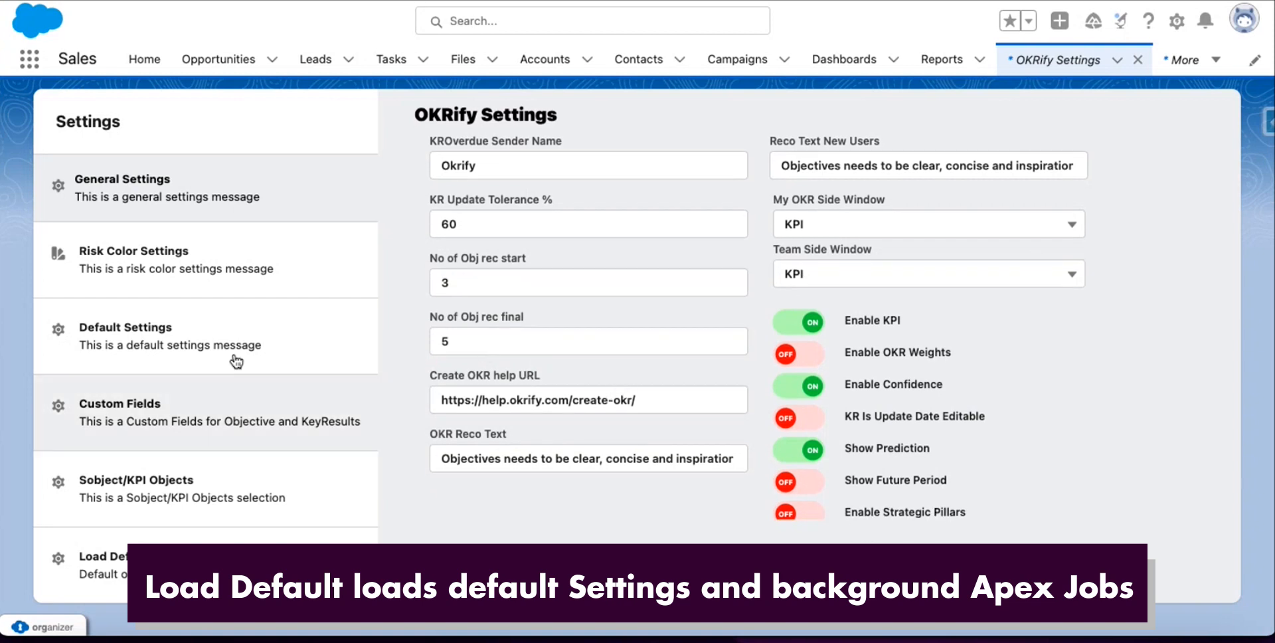
{"action": "left_click", "coordinate": [189, 290]}
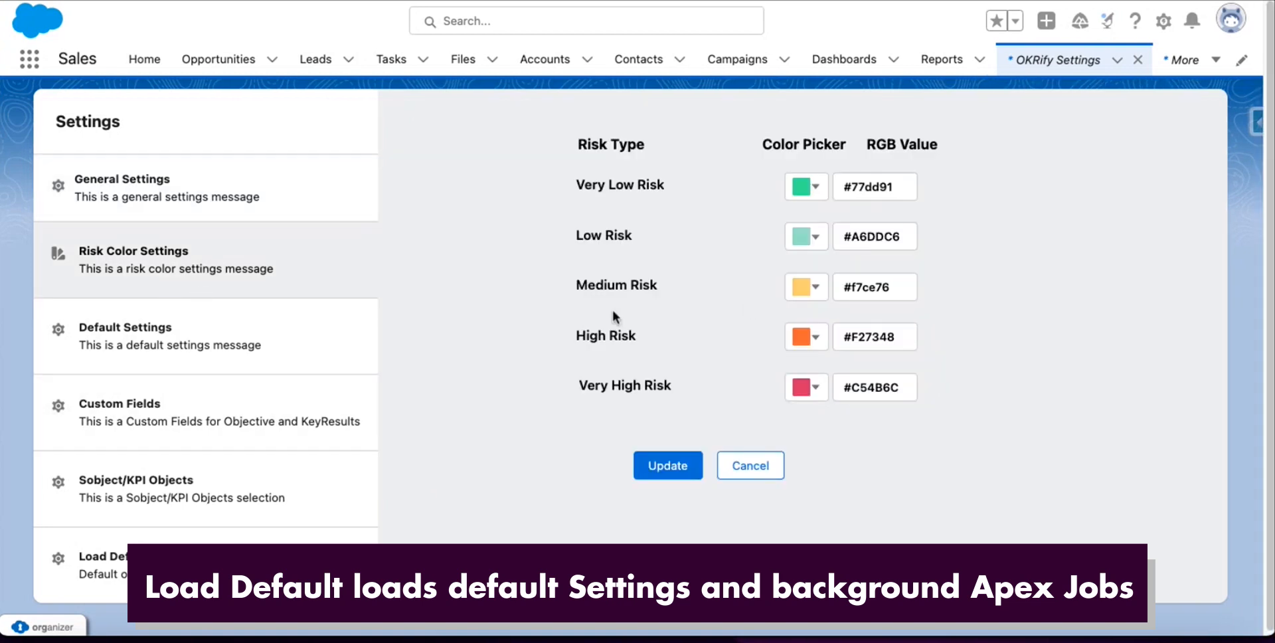
{"action": "left_click", "coordinate": [184, 364]}
{"action": "left_click", "coordinate": [223, 440]}
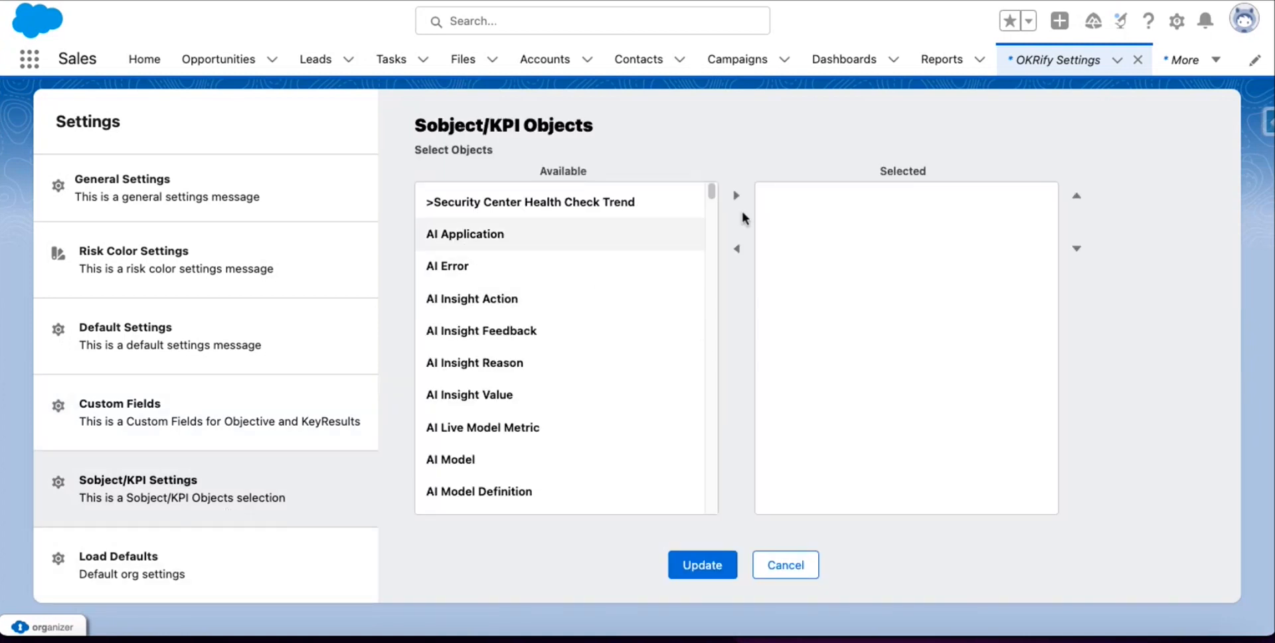
{"action": "left_click", "coordinate": [229, 576]}
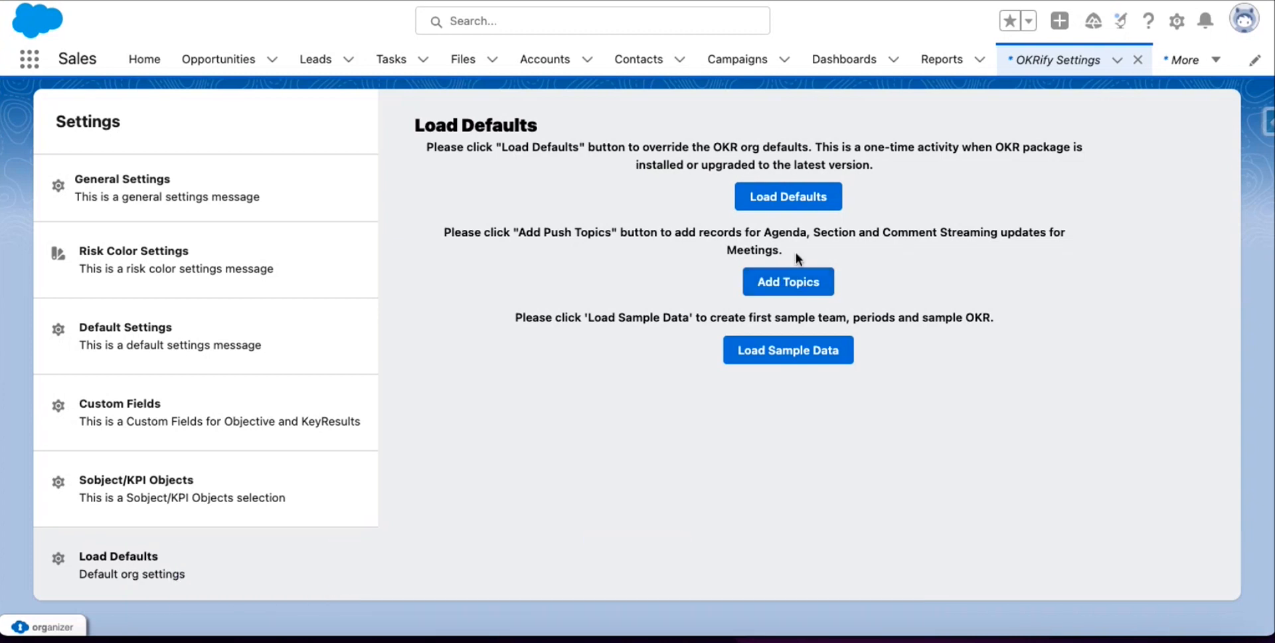
Add the meeting push topics and load the sample team, period and OKR.
{"action": "left_click", "coordinate": [787, 283]}
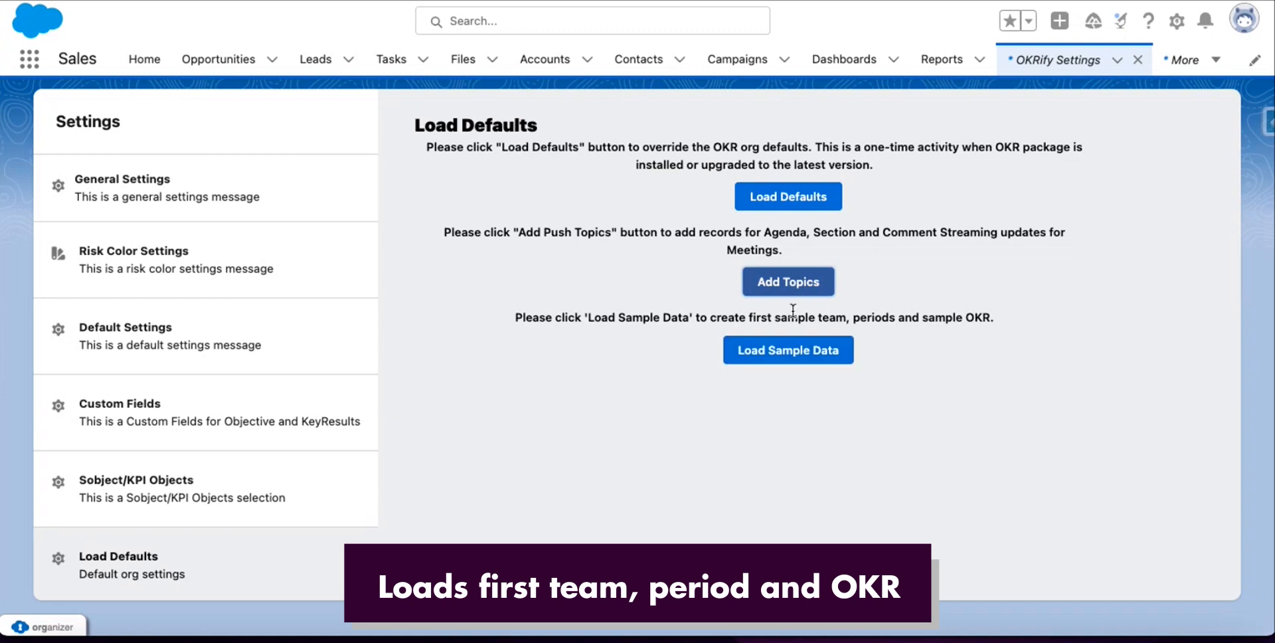
{"action": "left_click", "coordinate": [793, 351]}
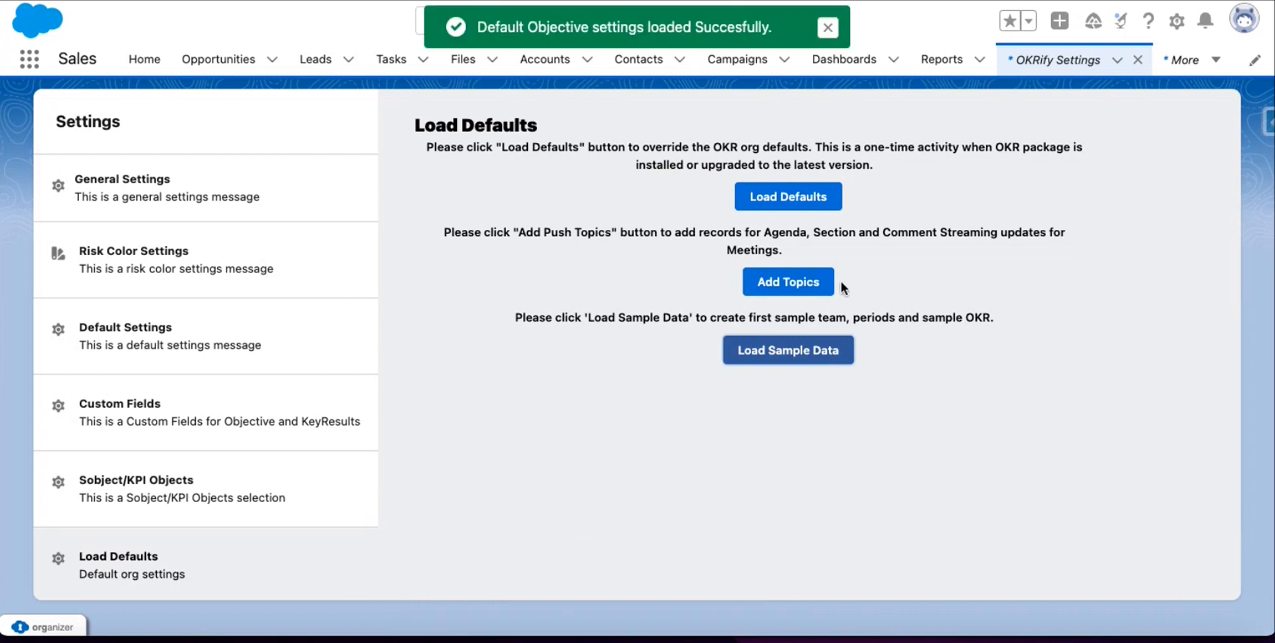
{"action": "left_click", "coordinate": [33, 62]}
{"action": "type", "text": "oKRI"}
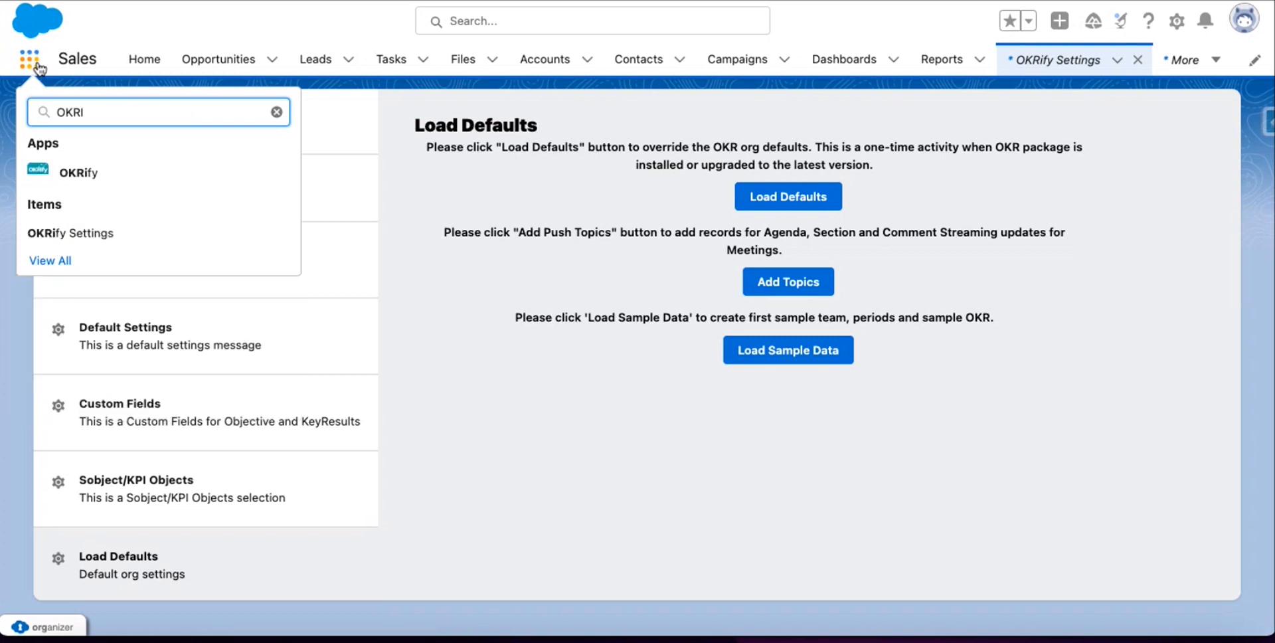
Open the OKRify app, dismiss the Guidance Center, and expand 'Build a great company' to show key results.
{"action": "left_click", "coordinate": [58, 173]}
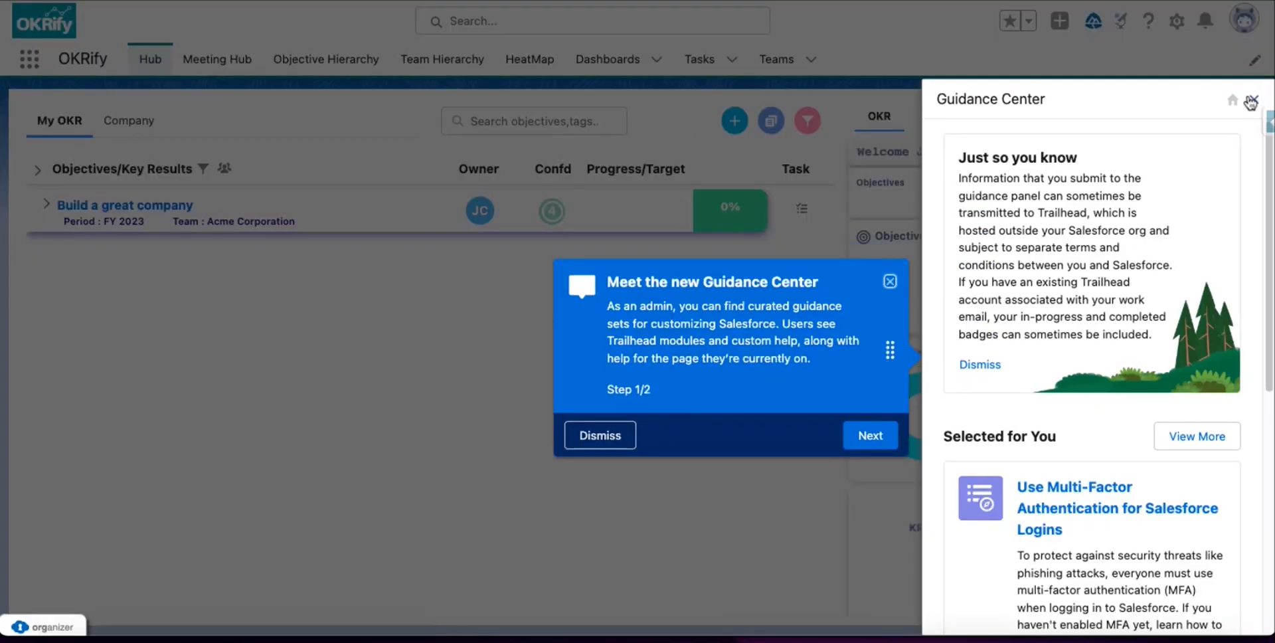
{"action": "left_click", "coordinate": [1252, 103]}
{"action": "left_click", "coordinate": [1243, 279]}
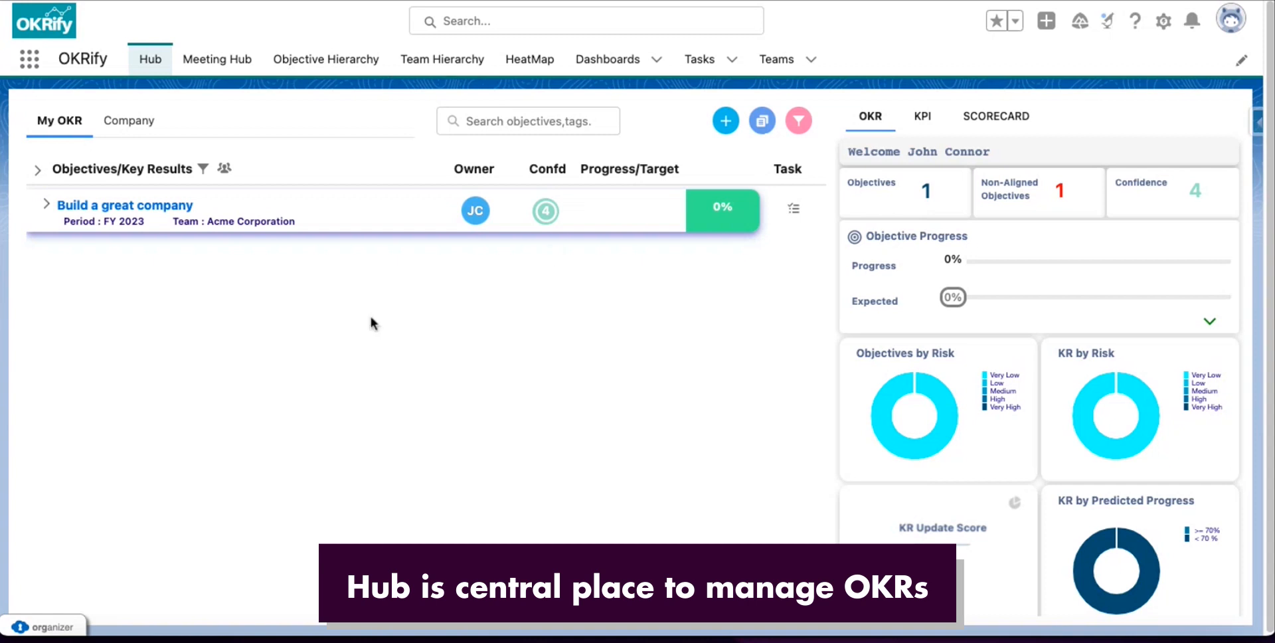
{"action": "left_click", "coordinate": [47, 207]}
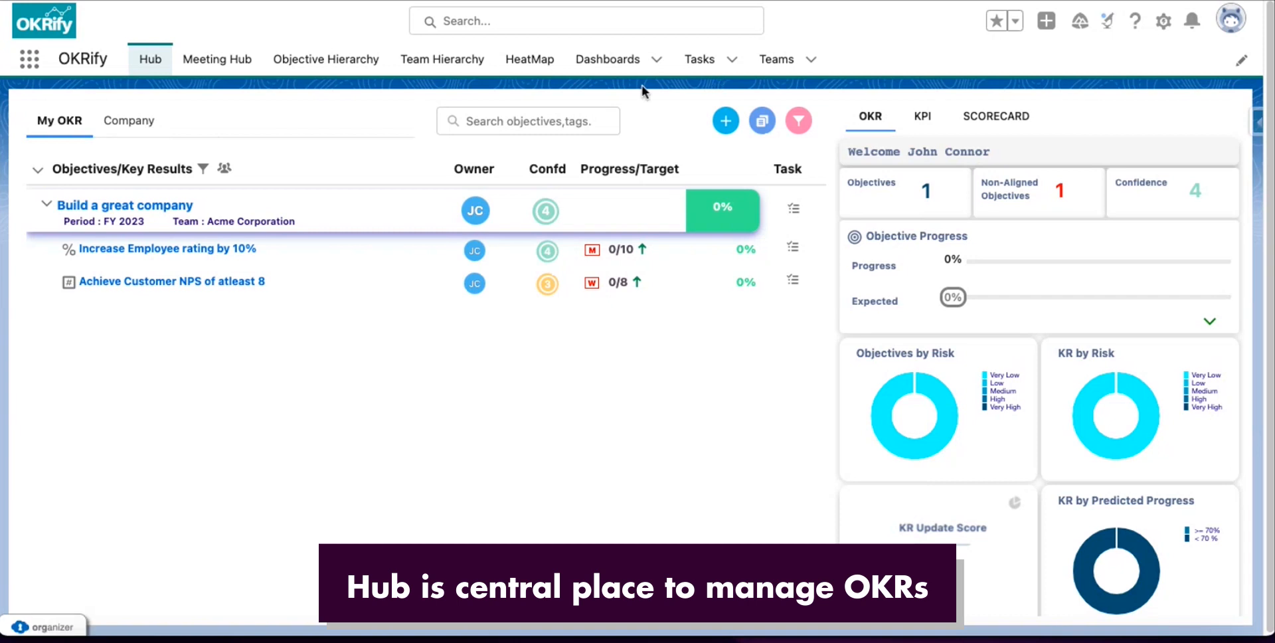
{"action": "left_click", "coordinate": [775, 59]}
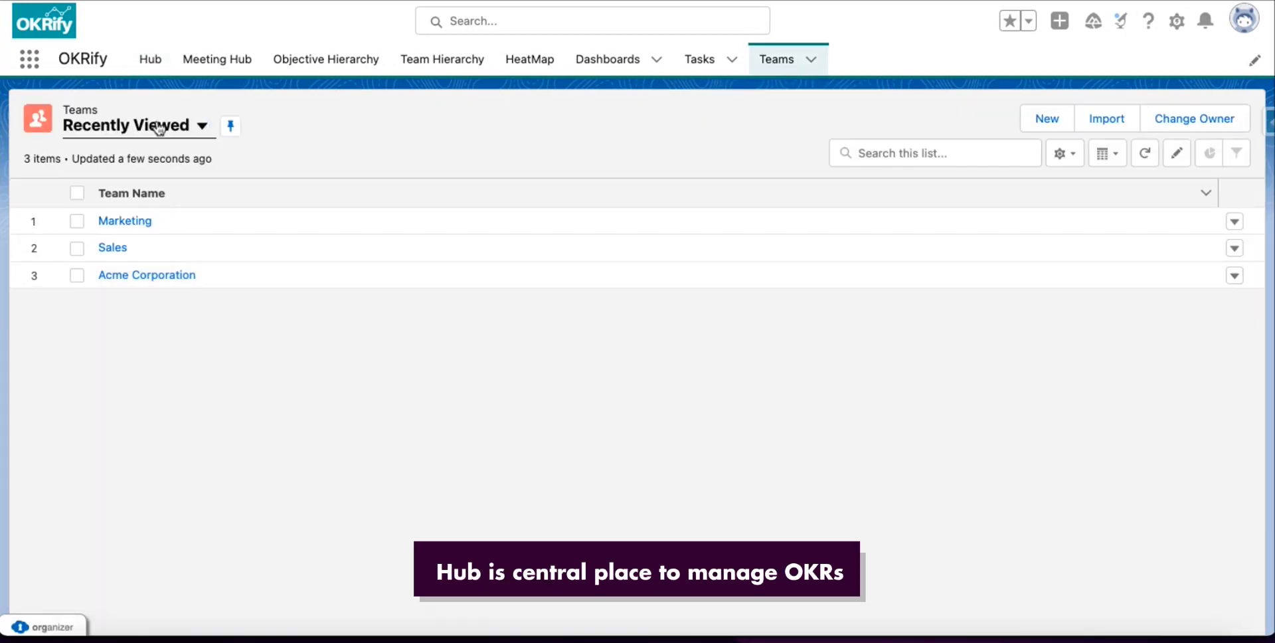
Switch the Teams list to All and open the Acme Corporation team record.
{"action": "left_click", "coordinate": [143, 126]}
{"action": "left_click", "coordinate": [130, 188]}
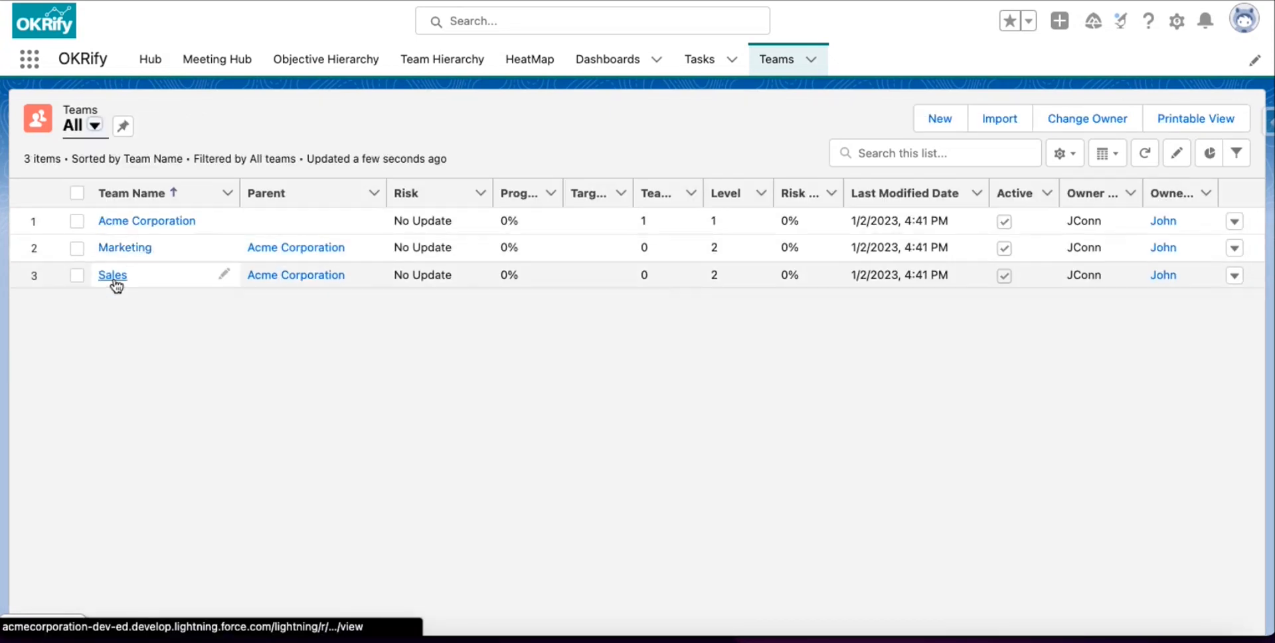
{"action": "left_click", "coordinate": [140, 222]}
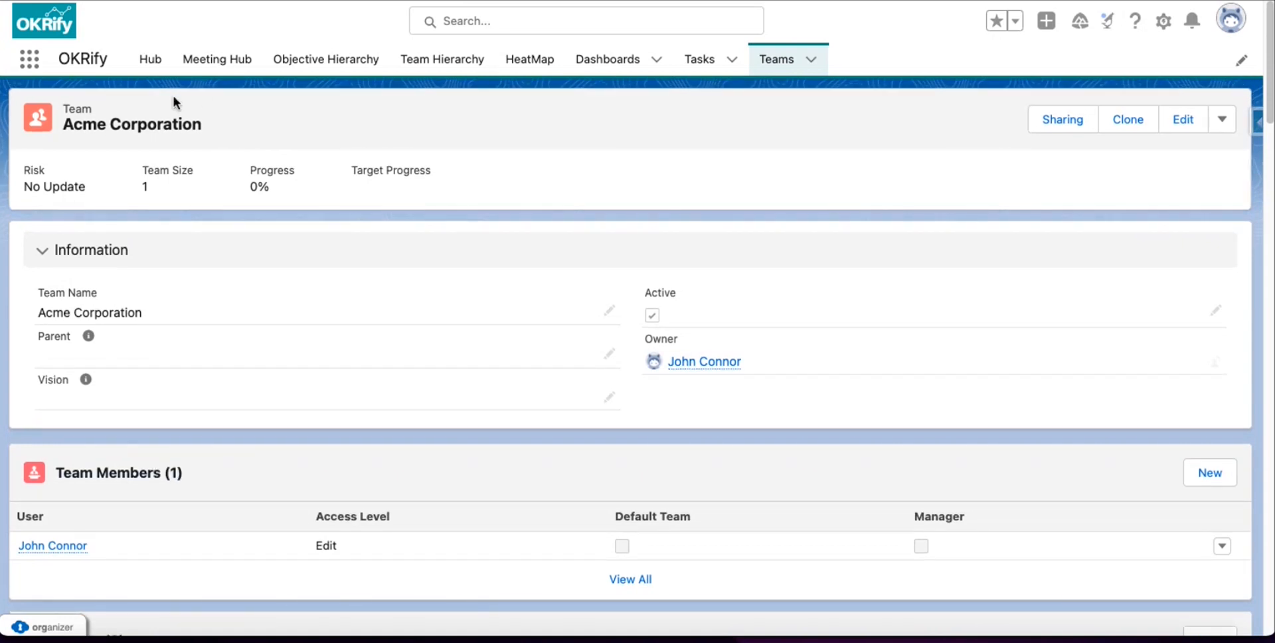
Open the Periods list showing all periods, then return to the OKR Hub.
{"action": "left_click", "coordinate": [24, 66]}
{"action": "type", "text": "Periods"}
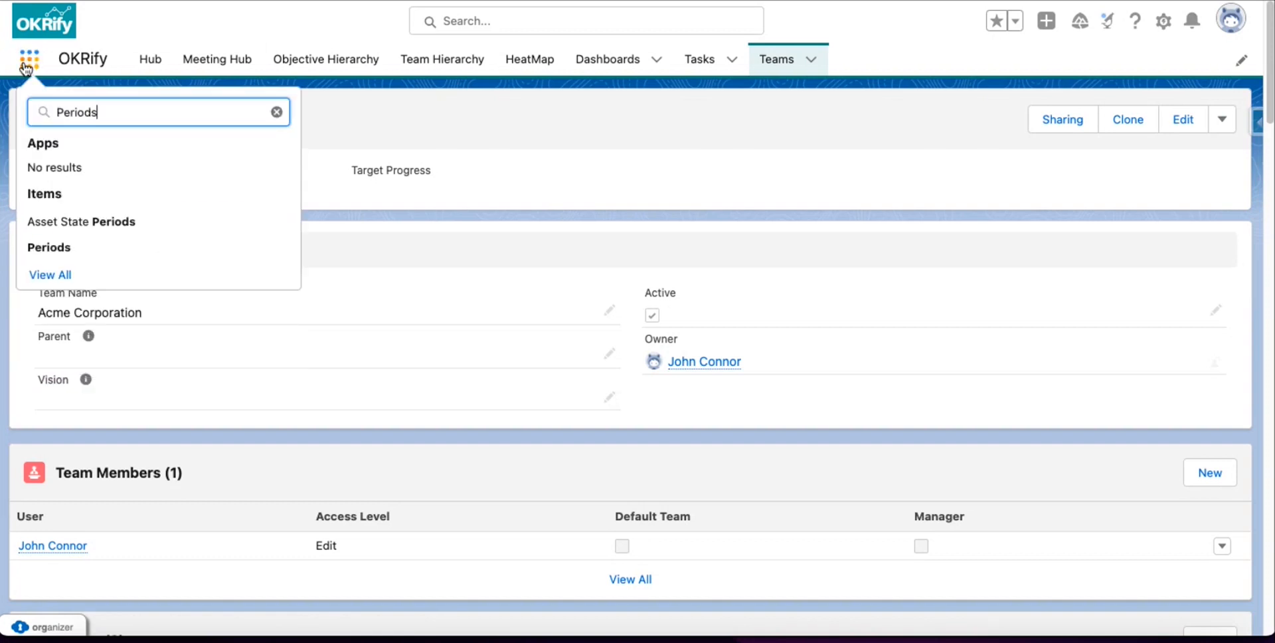
{"action": "left_click", "coordinate": [48, 247]}
{"action": "left_click", "coordinate": [134, 126]}
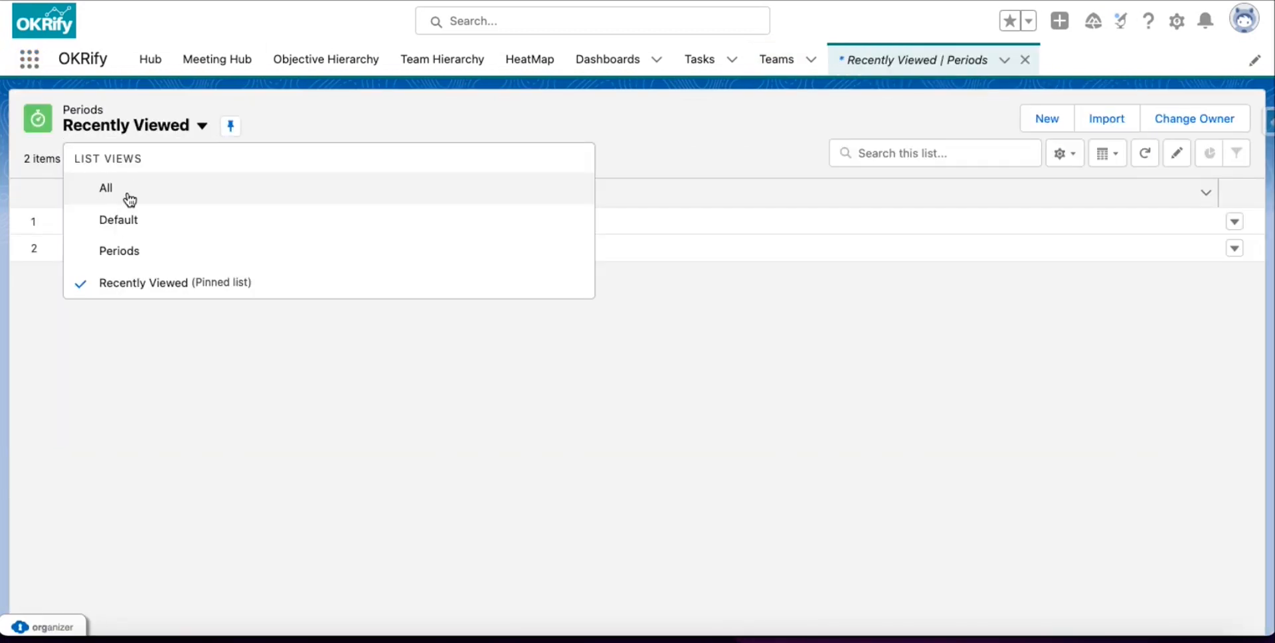
{"action": "left_click", "coordinate": [128, 198]}
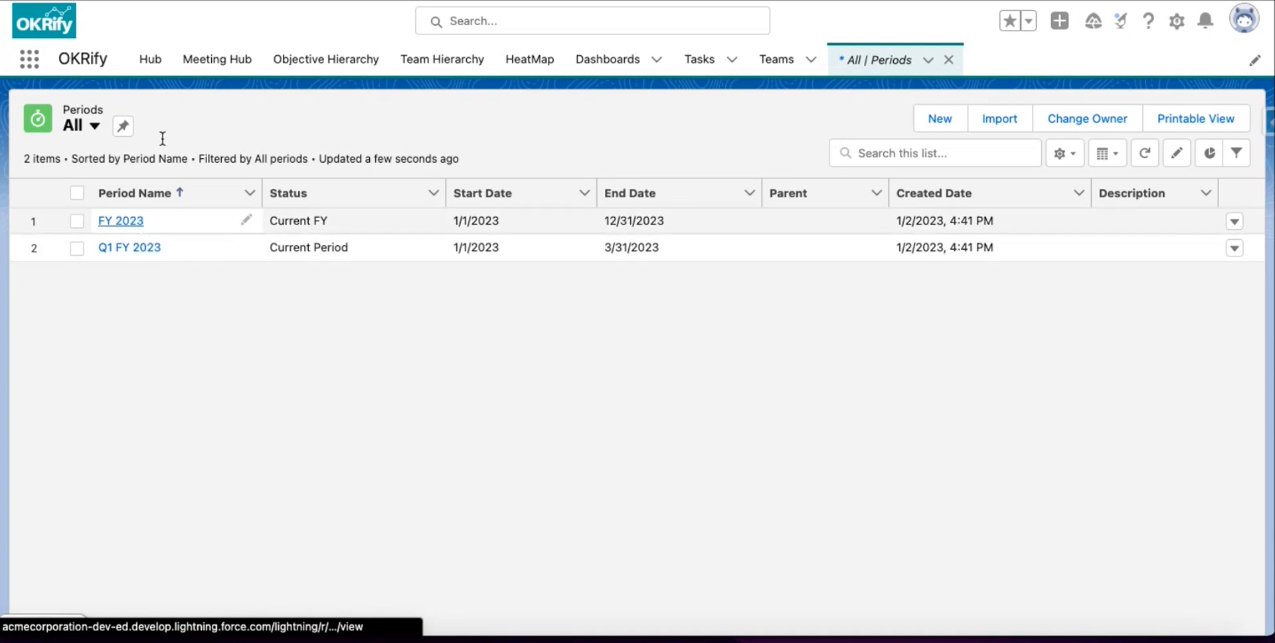
{"action": "left_click", "coordinate": [150, 59]}
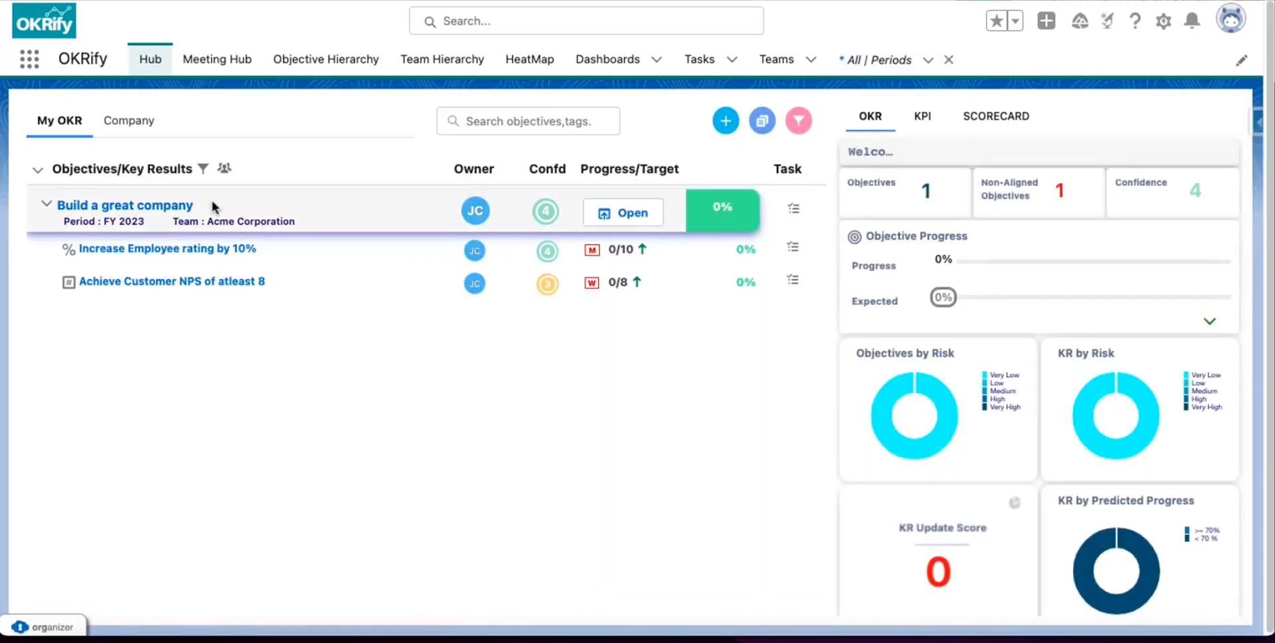
Open the 'Build a great company' objective from the Hub for editing.
{"action": "left_click", "coordinate": [632, 214]}
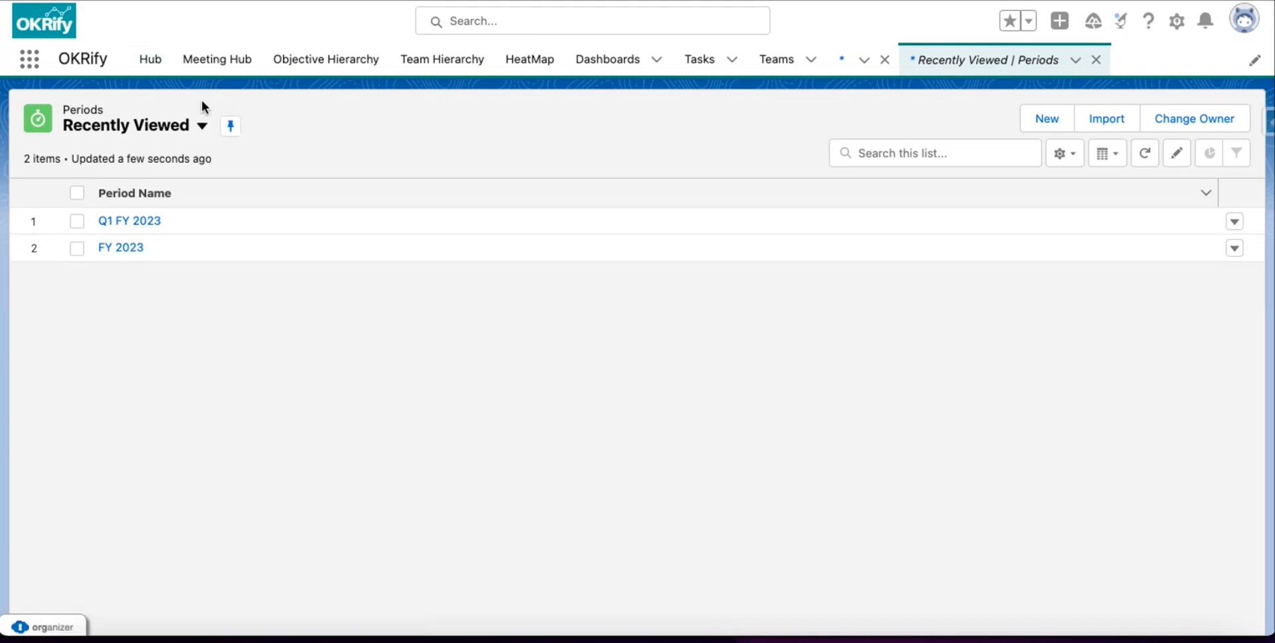
Find OKRify Settings with an 'OKRI' app search and show its Sobject/KPI Objects section.
{"action": "left_click", "coordinate": [34, 64]}
{"action": "type", "text": "OKRI"}
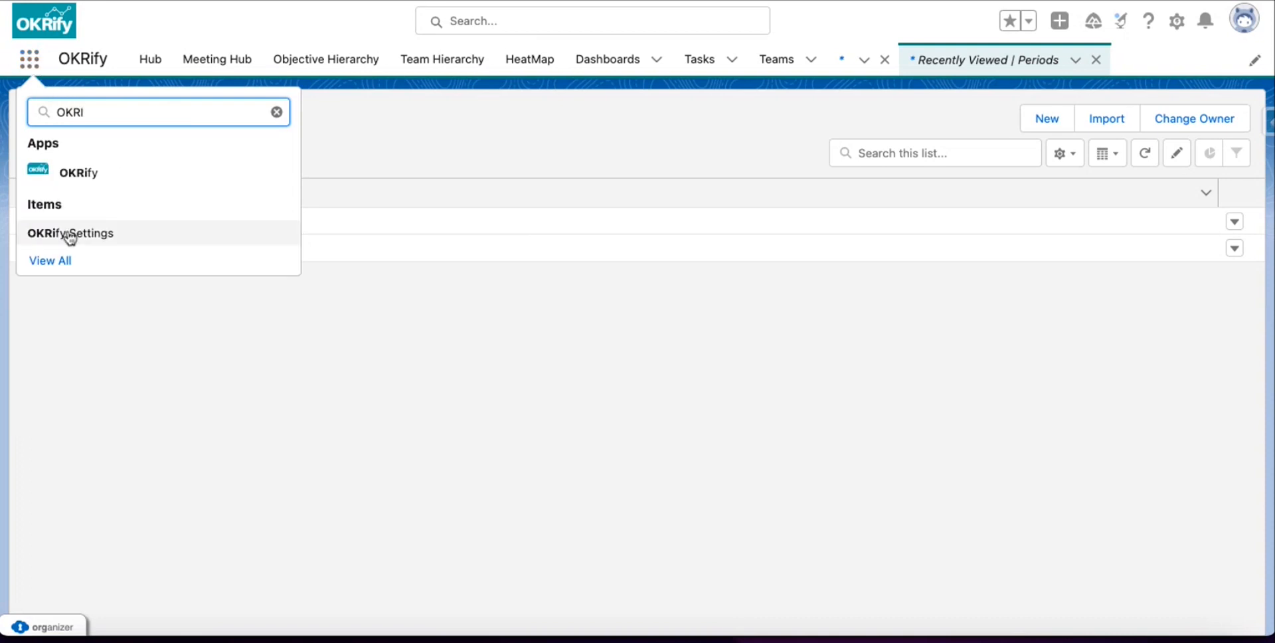
{"action": "left_click", "coordinate": [121, 240]}
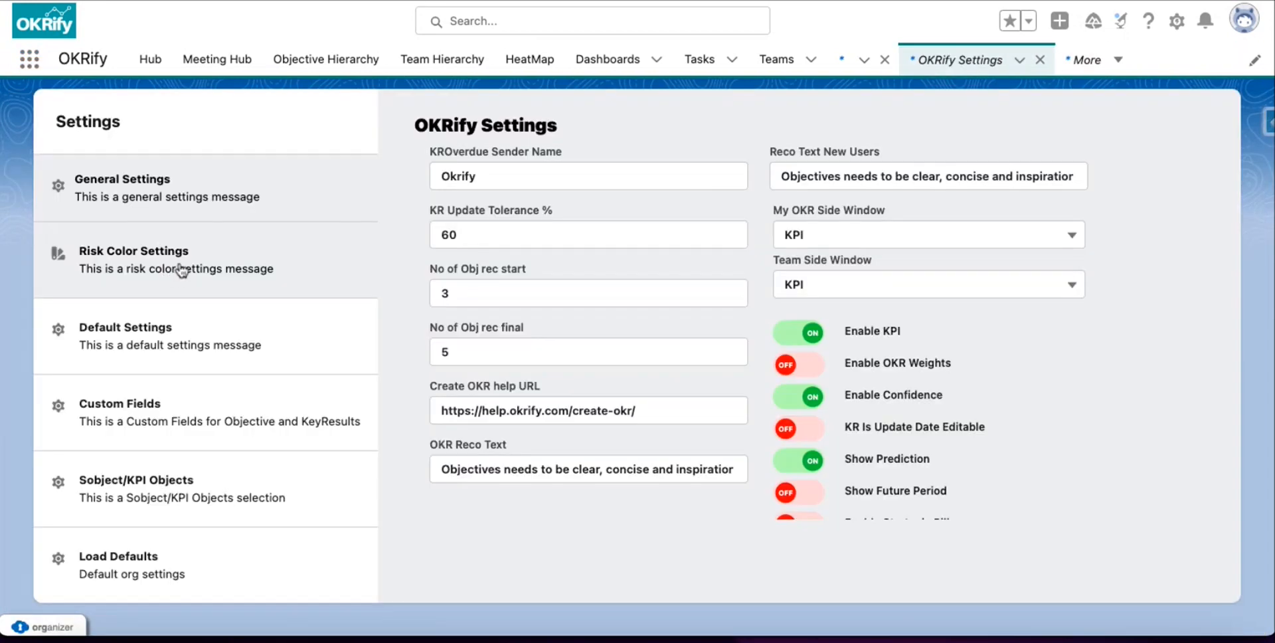
{"action": "left_click", "coordinate": [144, 479]}
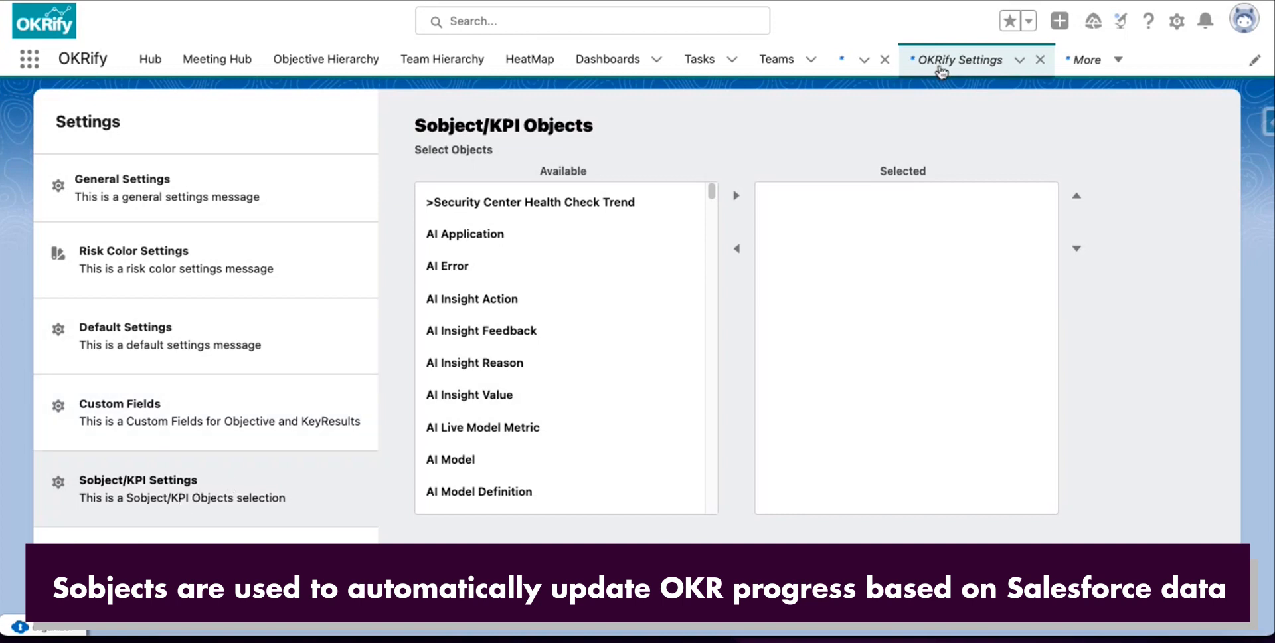
Move Account from the available objects into the selected Sobject/KPI objects.
{"action": "scroll", "coordinate": [564, 352], "scroll_direction": "down", "scroll_amount": 10}
{"action": "left_click", "coordinate": [475, 259]}
{"action": "left_click", "coordinate": [737, 197]}
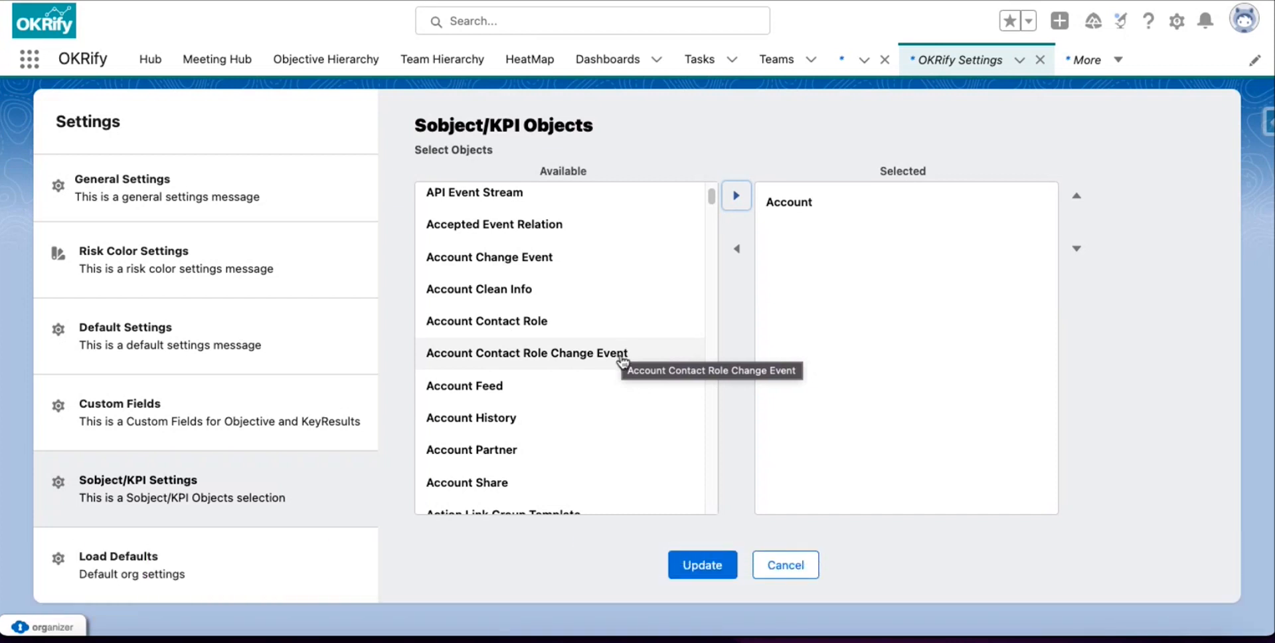
Move Case into the selected Sobject/KPI objects as well.
{"action": "scroll", "coordinate": [632, 365], "scroll_direction": "down", "scroll_amount": 5}
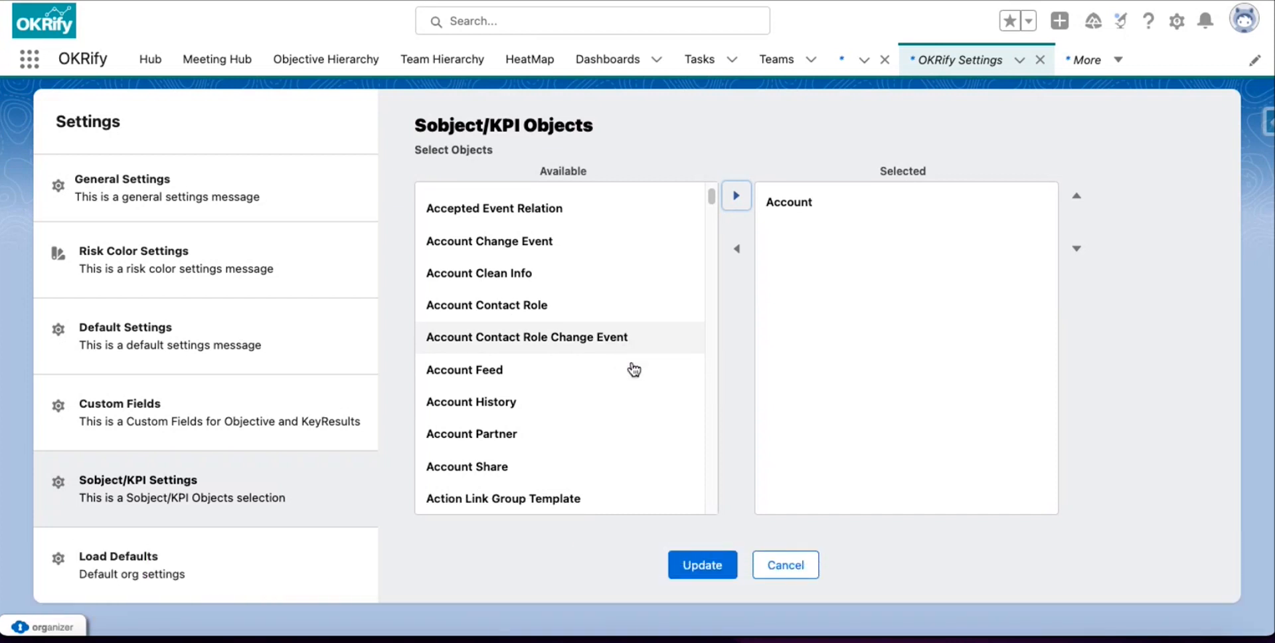
{"action": "scroll", "coordinate": [634, 369], "scroll_direction": "down", "scroll_amount": 10}
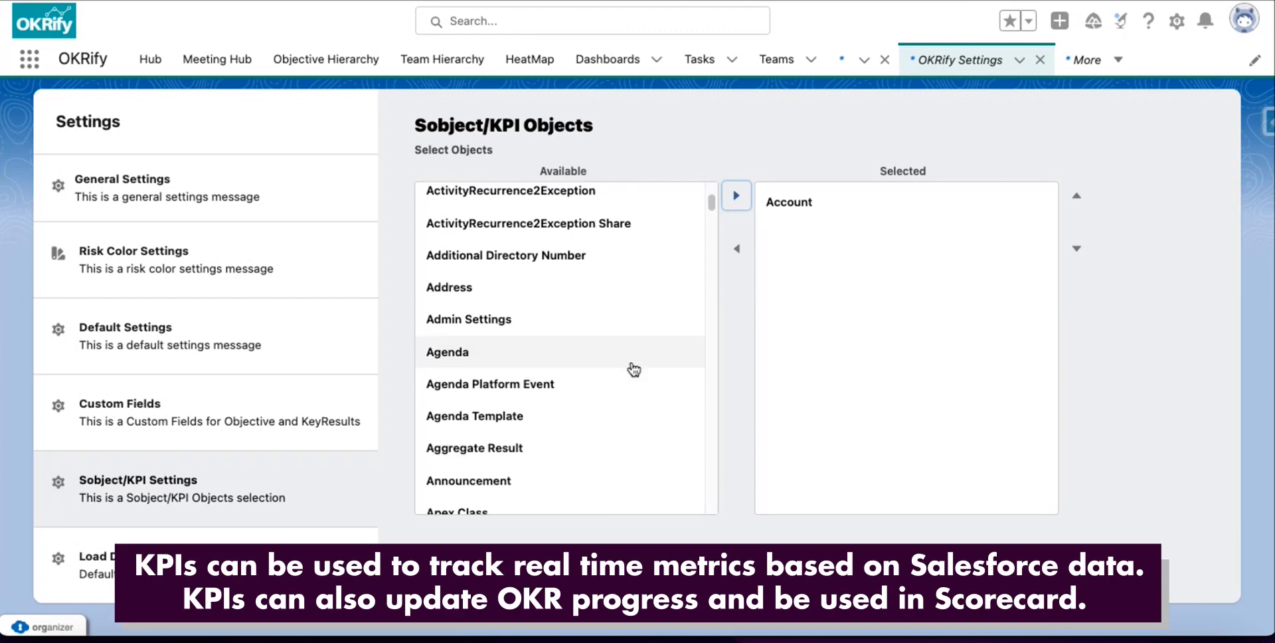
{"action": "scroll", "coordinate": [635, 369], "scroll_direction": "down", "scroll_amount": 20}
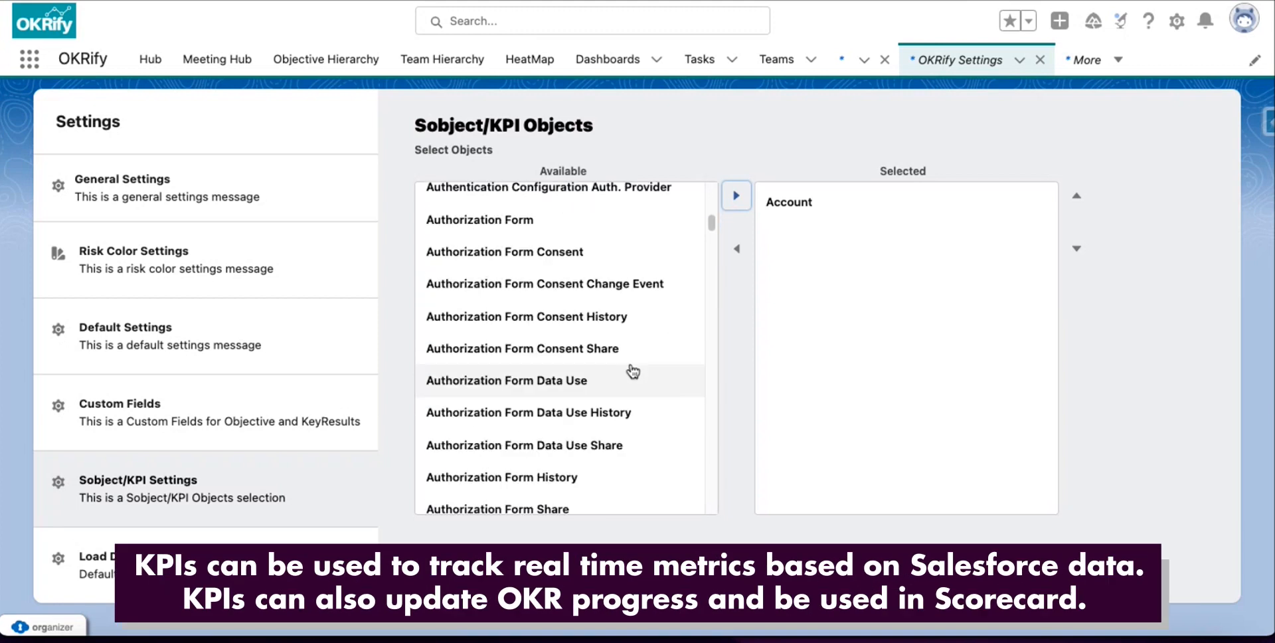
{"action": "scroll", "coordinate": [631, 371], "scroll_direction": "down", "scroll_amount": 7}
{"action": "scroll", "coordinate": [629, 370], "scroll_direction": "up", "scroll_amount": 7}
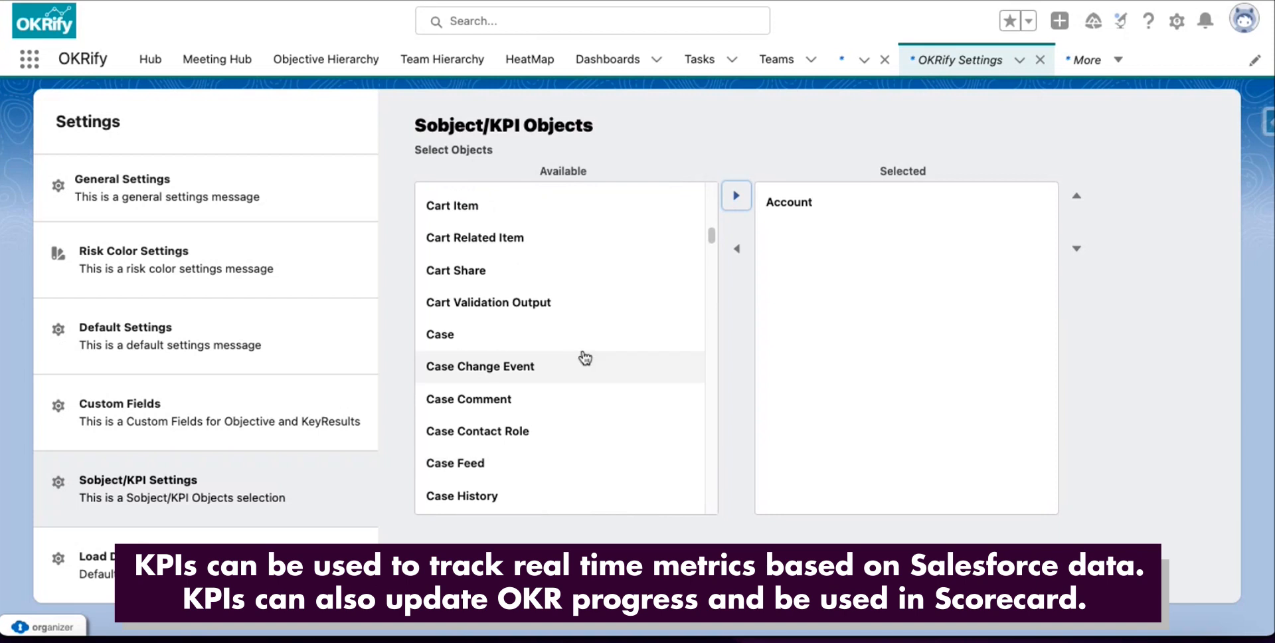
{"action": "scroll", "coordinate": [581, 360], "scroll_direction": "down", "scroll_amount": 8}
{"action": "scroll", "coordinate": [571, 352], "scroll_direction": "up", "scroll_amount": 3}
{"action": "scroll", "coordinate": [555, 342], "scroll_direction": "up", "scroll_amount": 3}
{"action": "left_click", "coordinate": [473, 226]}
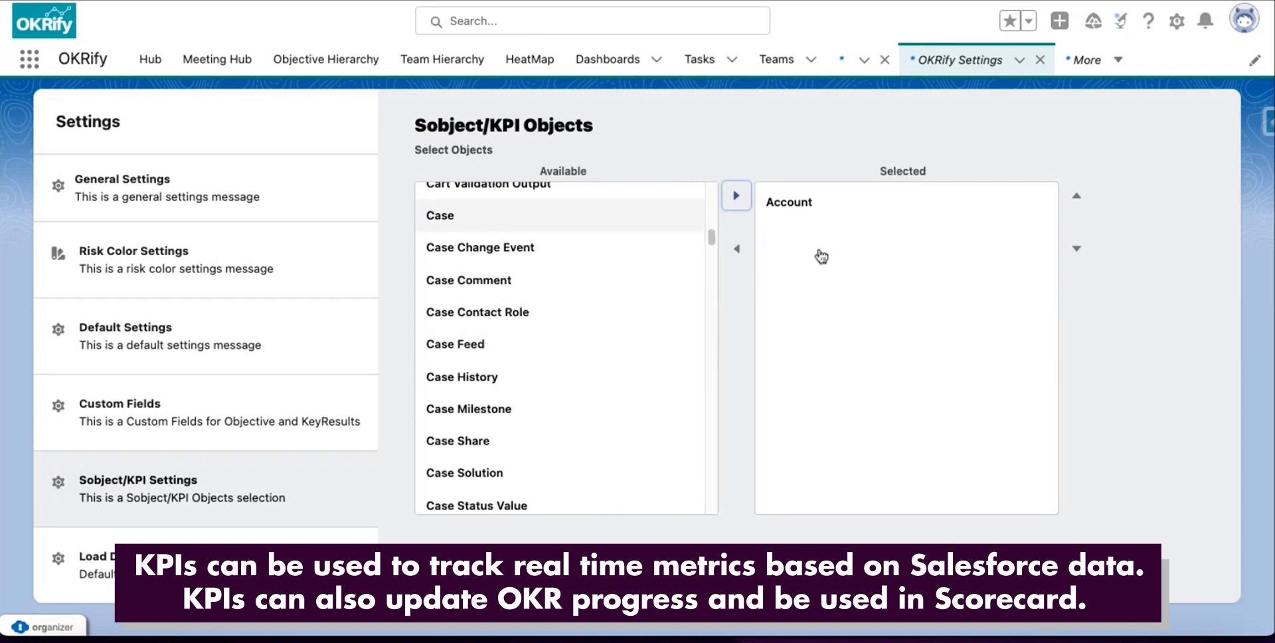
{"action": "left_click", "coordinate": [744, 203]}
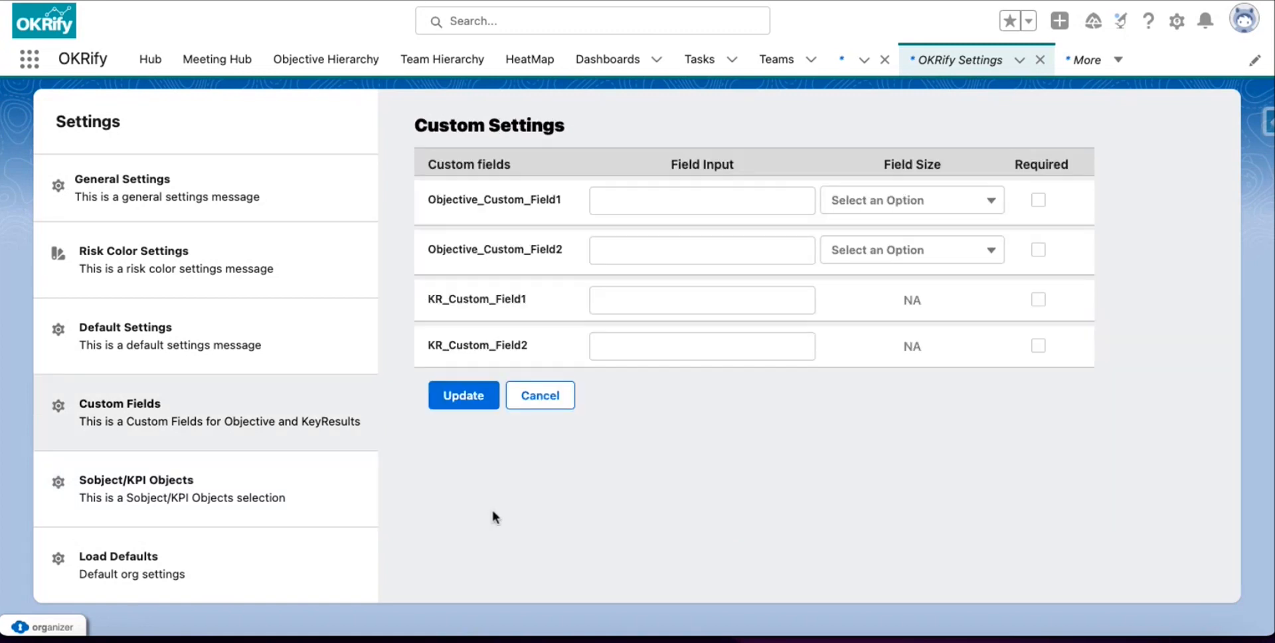
{"action": "left_click", "coordinate": [1175, 22]}
Find Installed Packages in Setup and open license management for the OKRify package.
{"action": "left_click", "coordinate": [1115, 90]}
{"action": "left_click", "coordinate": [97, 108]}
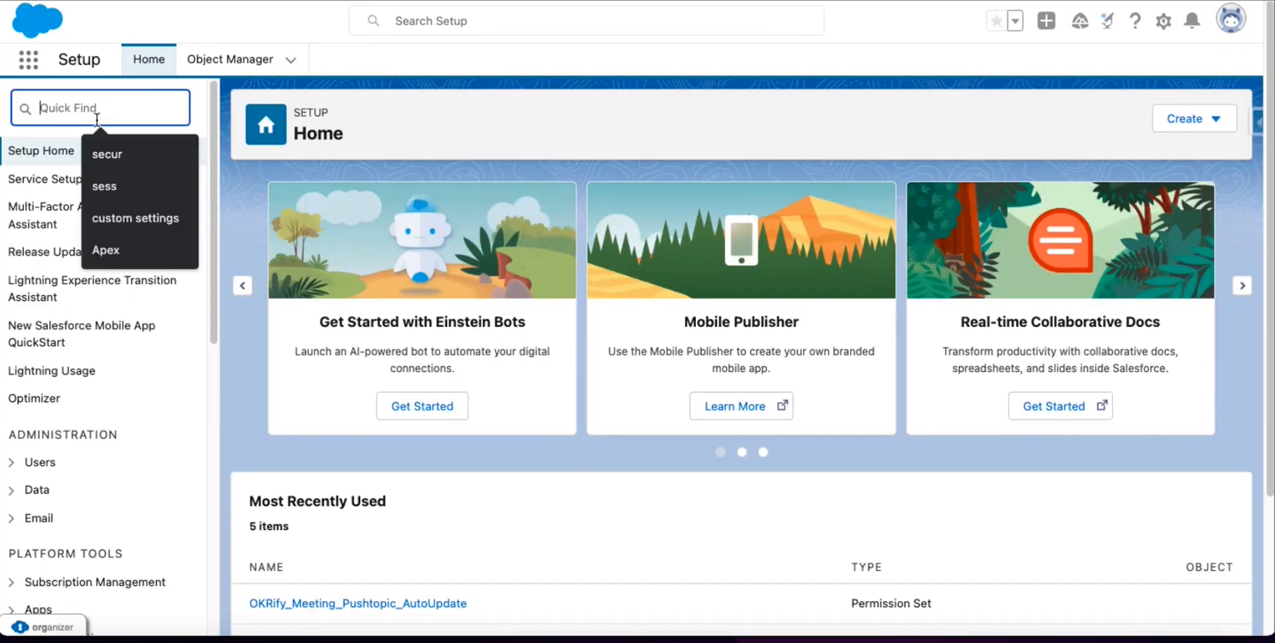
{"action": "type", "text": "in"}
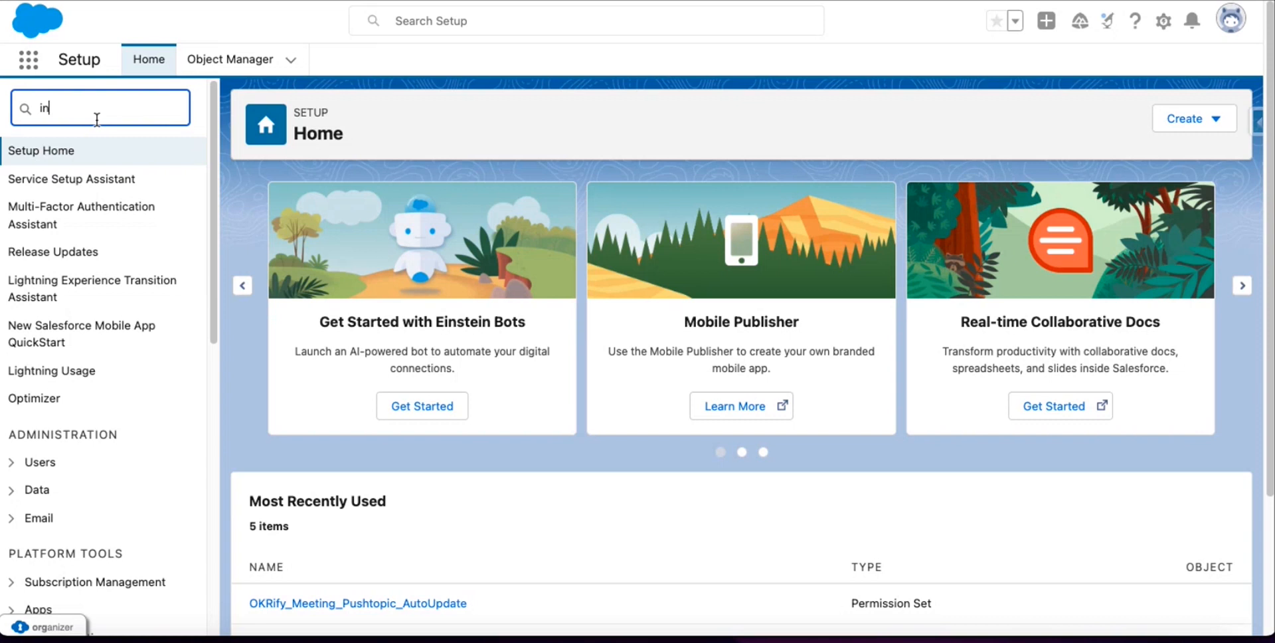
{"action": "type", "text": "stalled"}
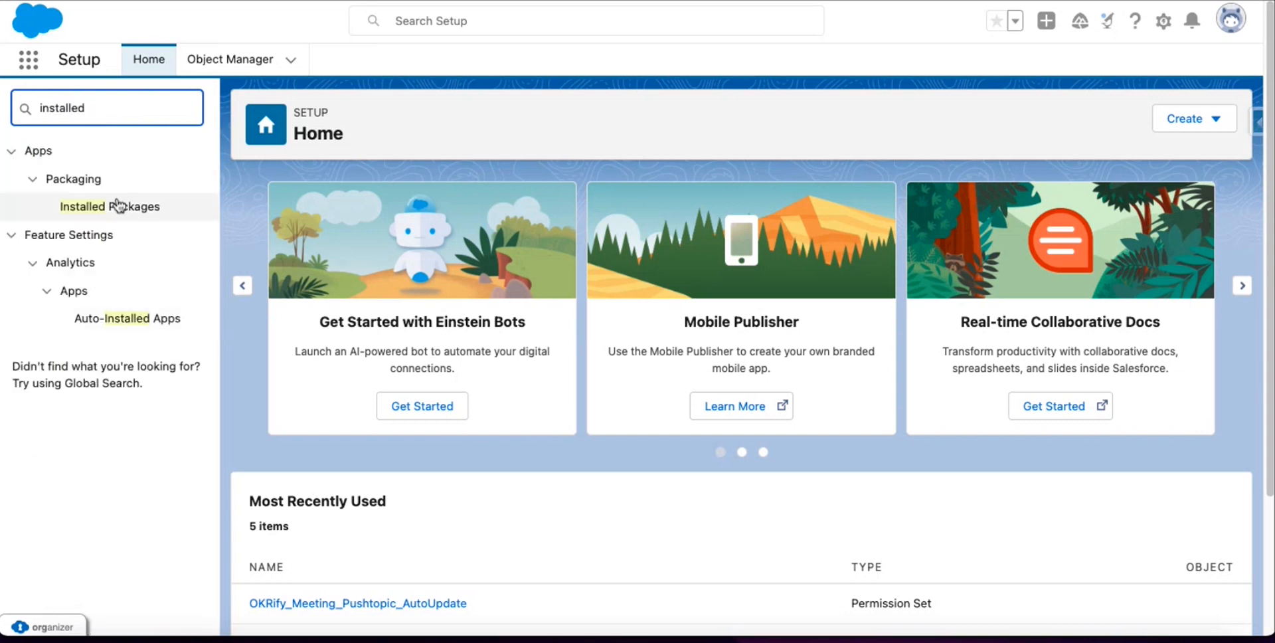
{"action": "left_click", "coordinate": [155, 212]}
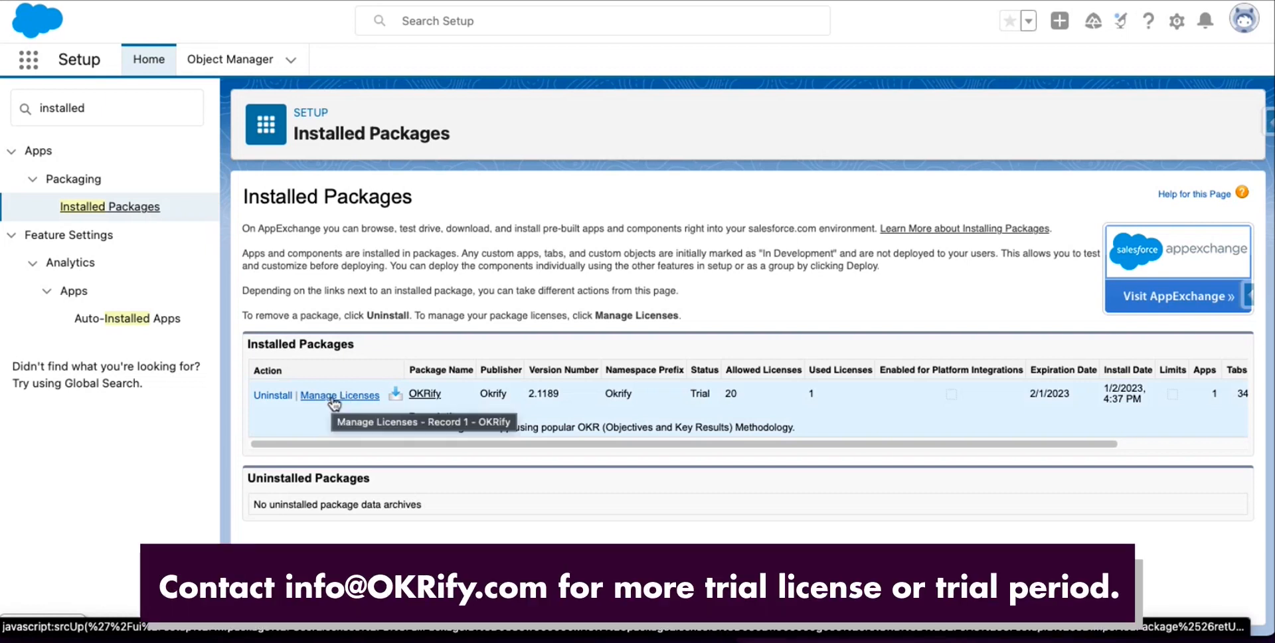
{"action": "left_click", "coordinate": [333, 397]}
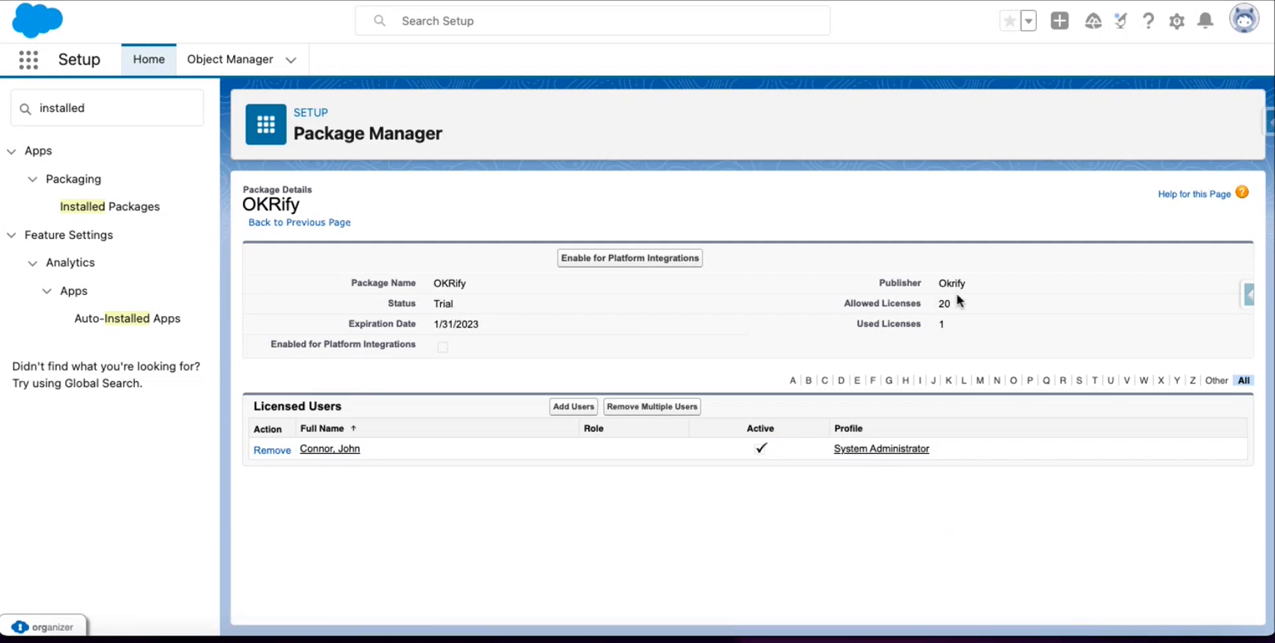
{"action": "left_click_drag", "start_coordinate": [431, 325], "coordinate": [485, 321]}
{"action": "left_click", "coordinate": [514, 316]}
Grant OKRify licenses to three more users.
{"action": "left_click", "coordinate": [575, 413]}
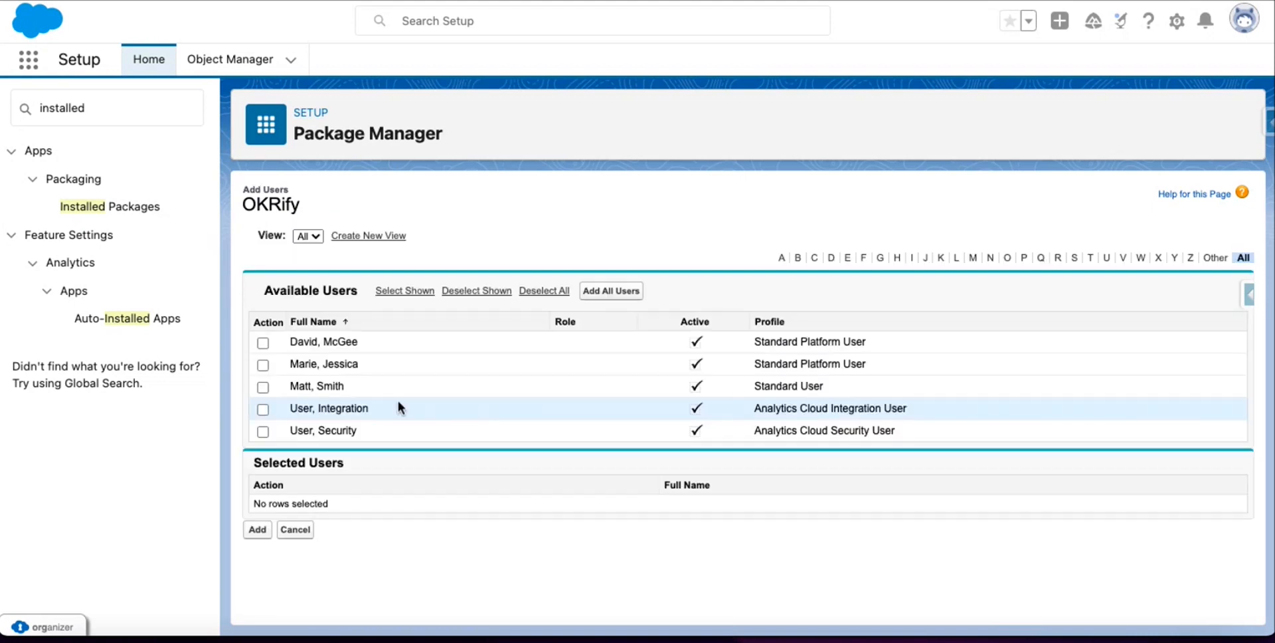
{"action": "left_click", "coordinate": [263, 343]}
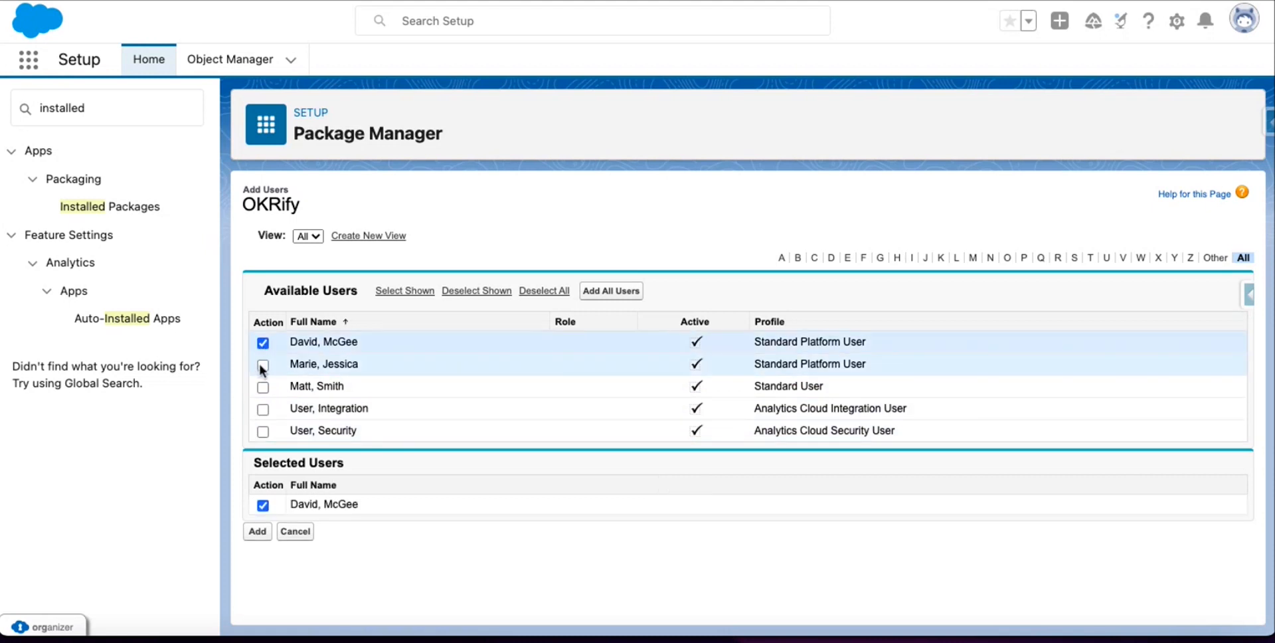
{"action": "left_click", "coordinate": [263, 364]}
{"action": "left_click", "coordinate": [262, 386]}
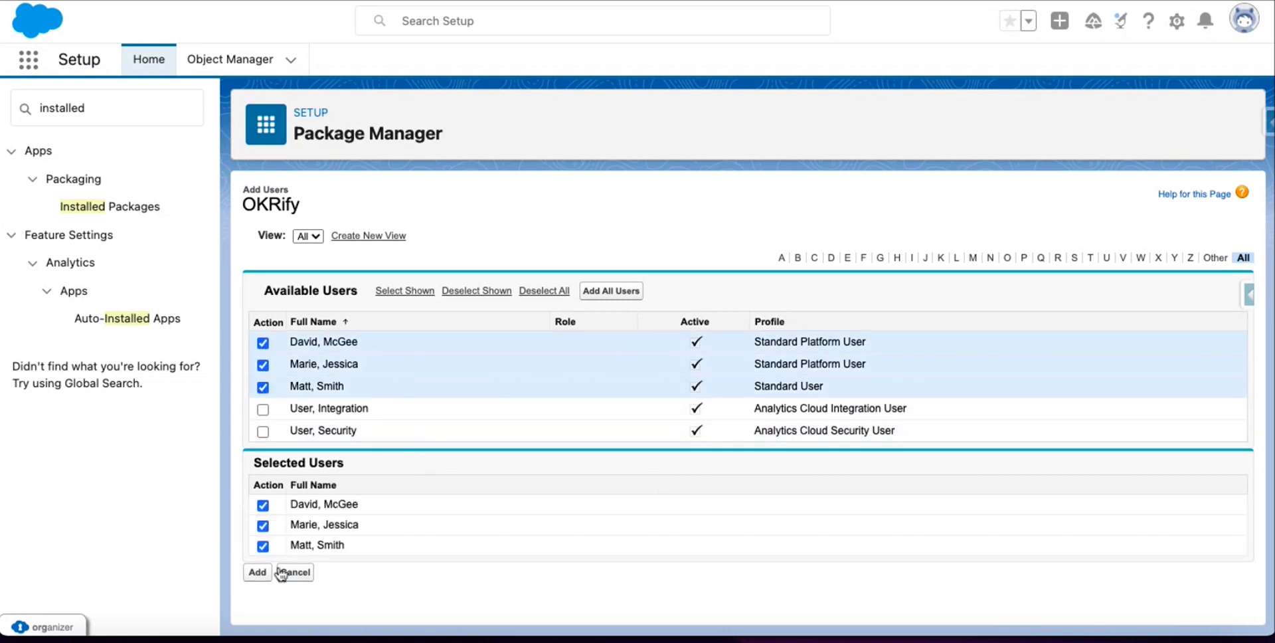
{"action": "left_click", "coordinate": [259, 572]}
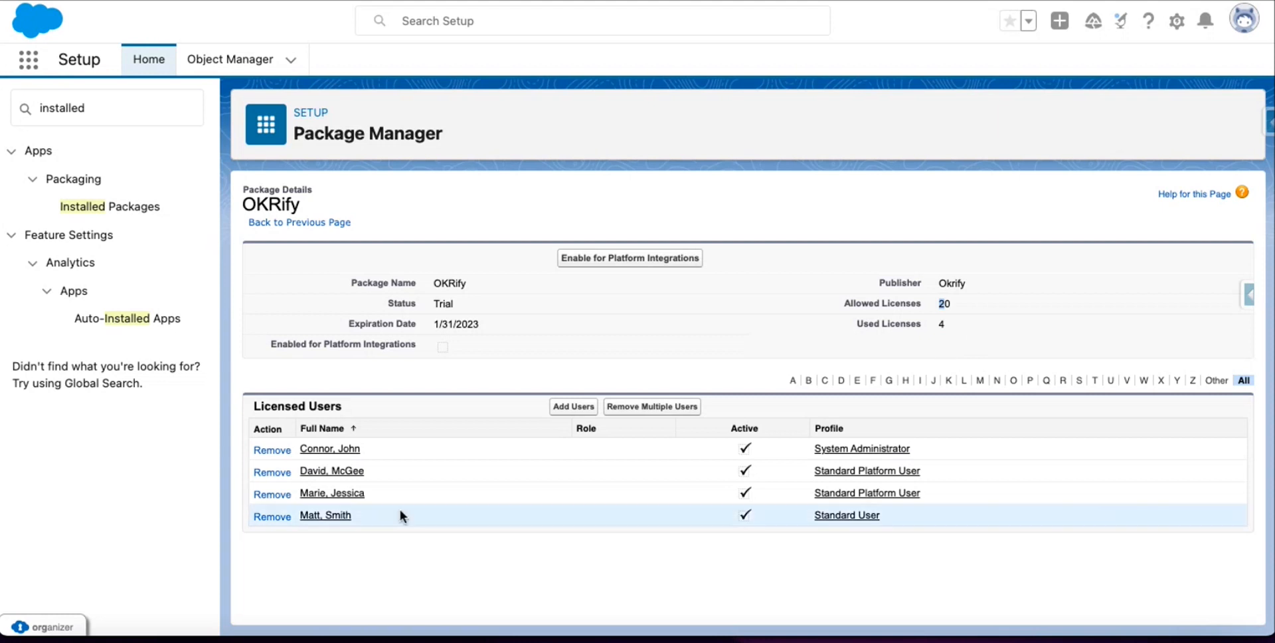
Edit the administrator's permission set assignments and enable OKRify Admin.
{"action": "left_click", "coordinate": [335, 451]}
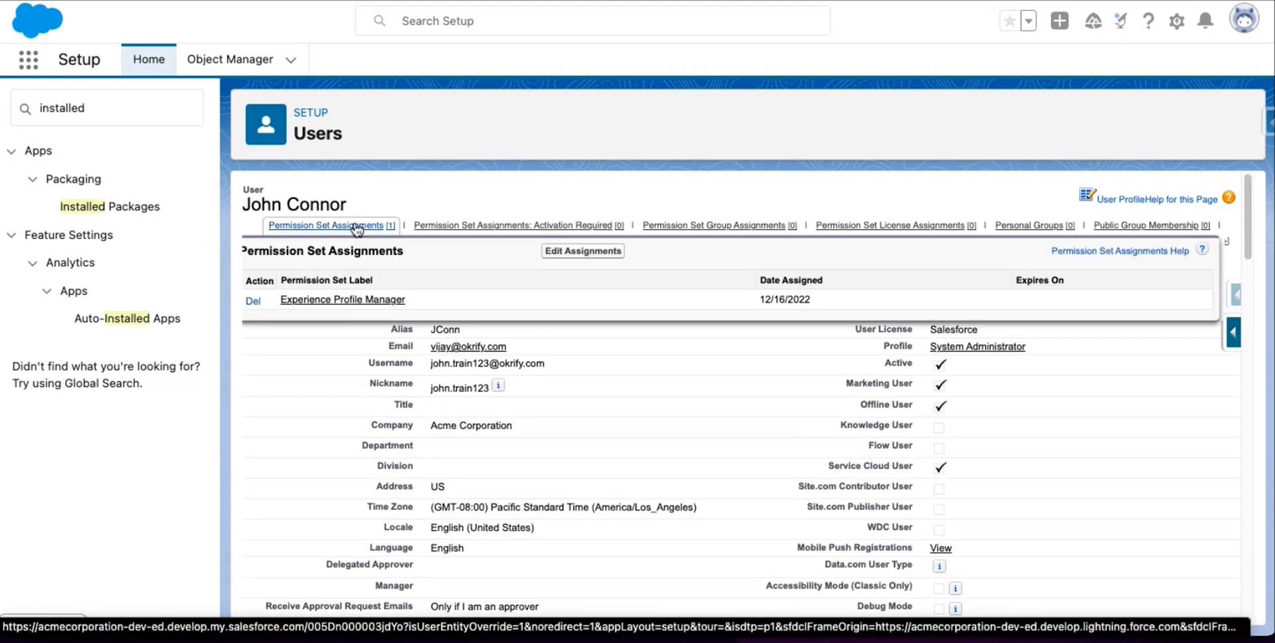
{"action": "left_click", "coordinate": [358, 229]}
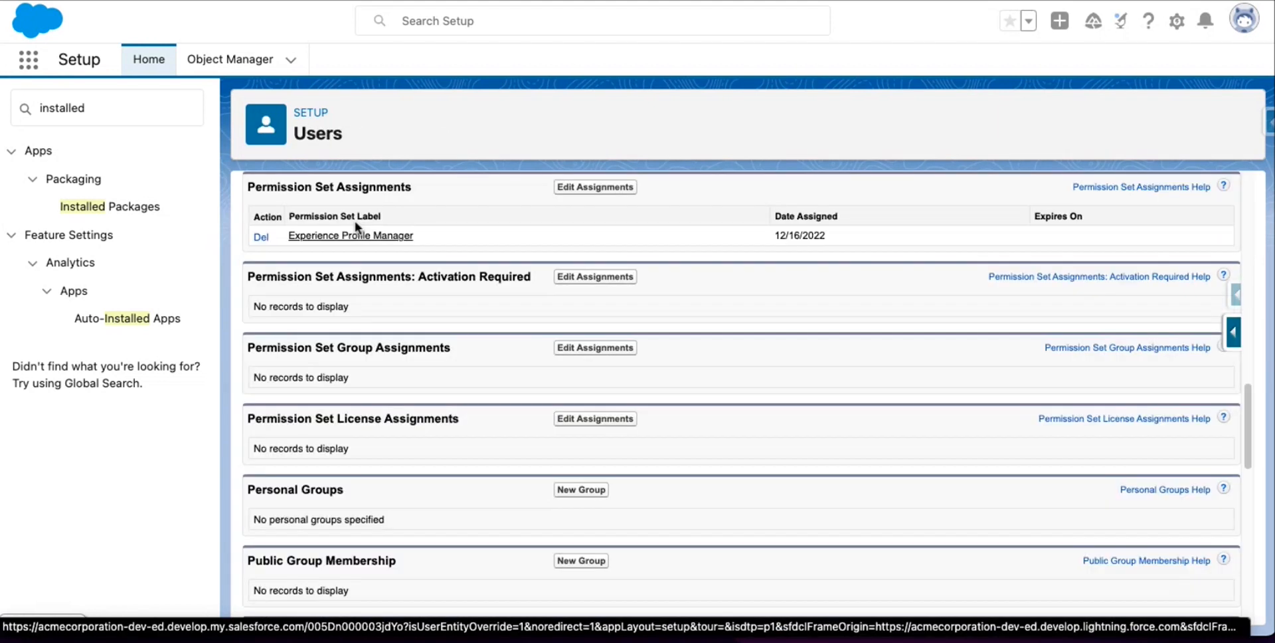
{"action": "left_click", "coordinate": [603, 189]}
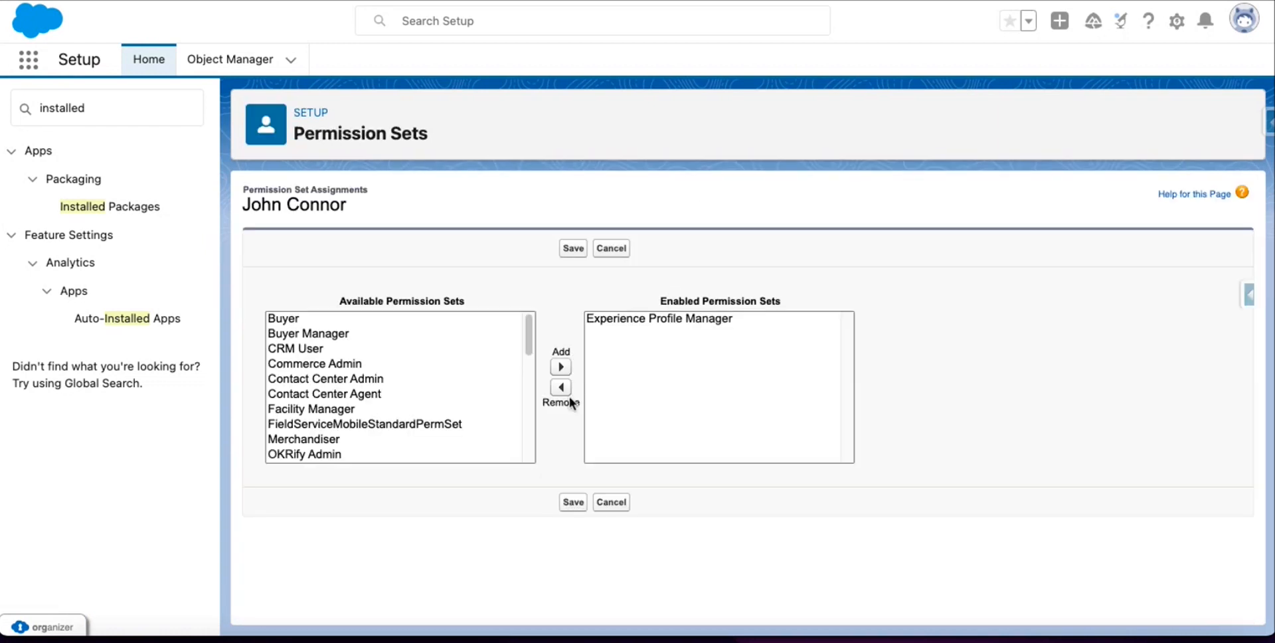
{"action": "scroll", "coordinate": [508, 416], "scroll_direction": "down", "scroll_amount": 3}
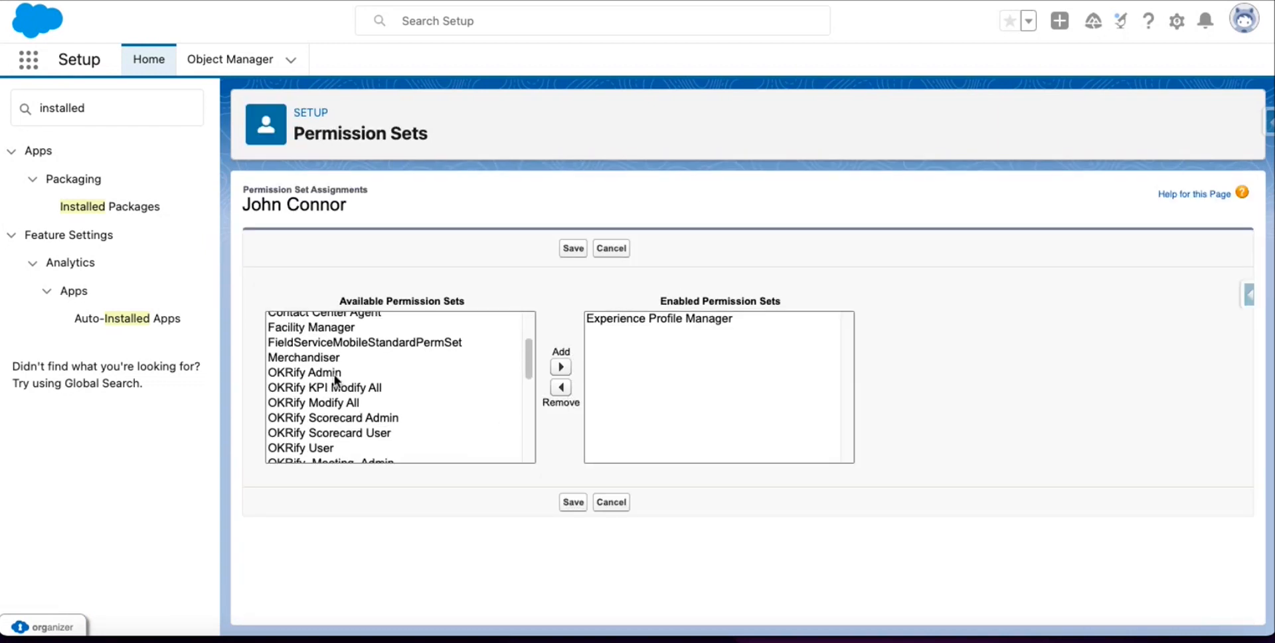
{"action": "scroll", "coordinate": [379, 405], "scroll_direction": "down", "scroll_amount": 2}
{"action": "scroll", "coordinate": [386, 419], "scroll_direction": "down", "scroll_amount": 2}
{"action": "scroll", "coordinate": [384, 396], "scroll_direction": "up", "scroll_amount": 2}
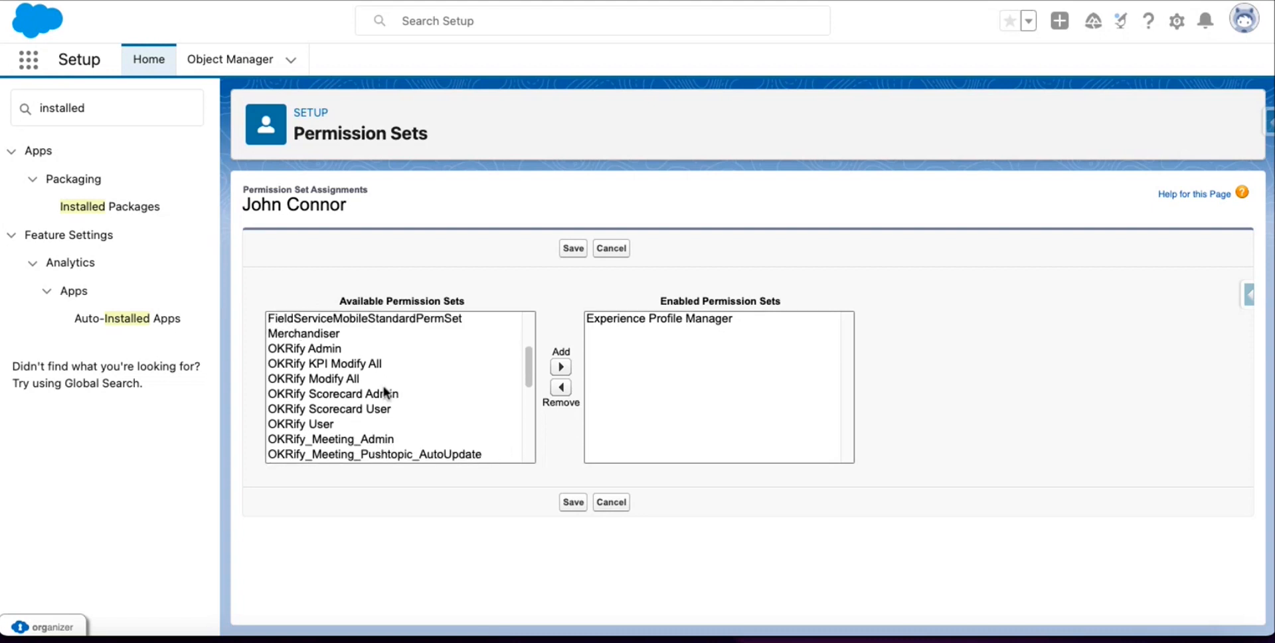
{"action": "left_click", "coordinate": [338, 350]}
{"action": "left_click", "coordinate": [561, 368]}
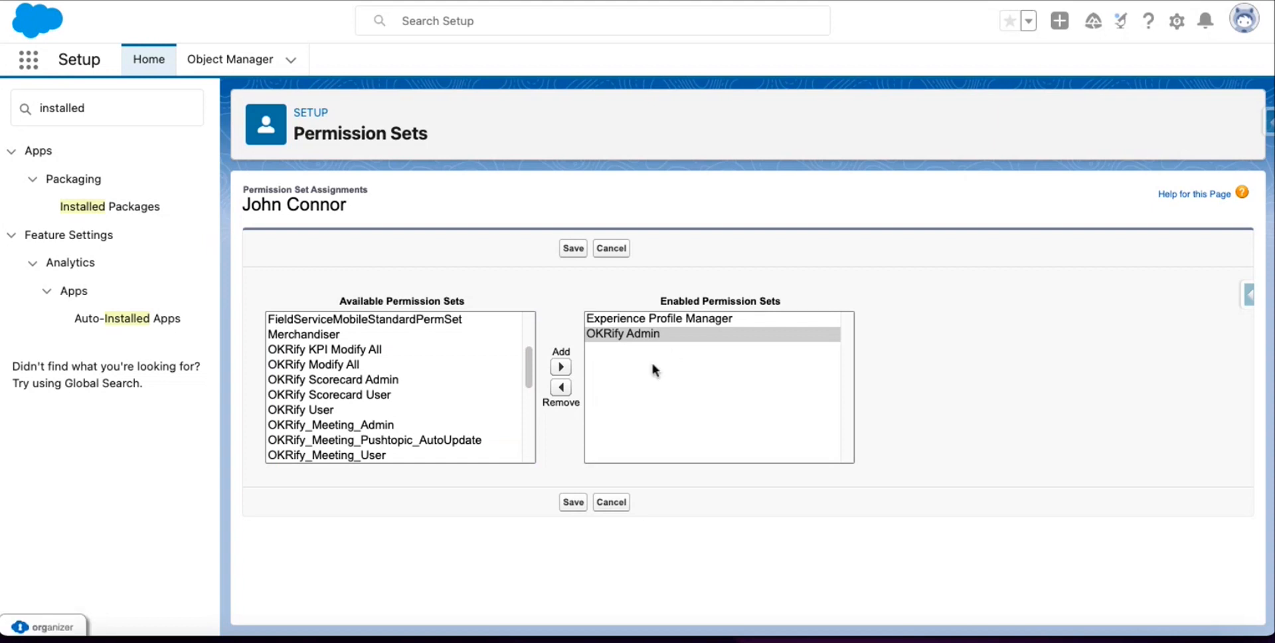
Enable OKRify Scorecard Admin, OKRify Scorecard User and OKRify User for the administrator.
{"action": "left_click", "coordinate": [353, 352]}
{"action": "left_click", "coordinate": [353, 363]}
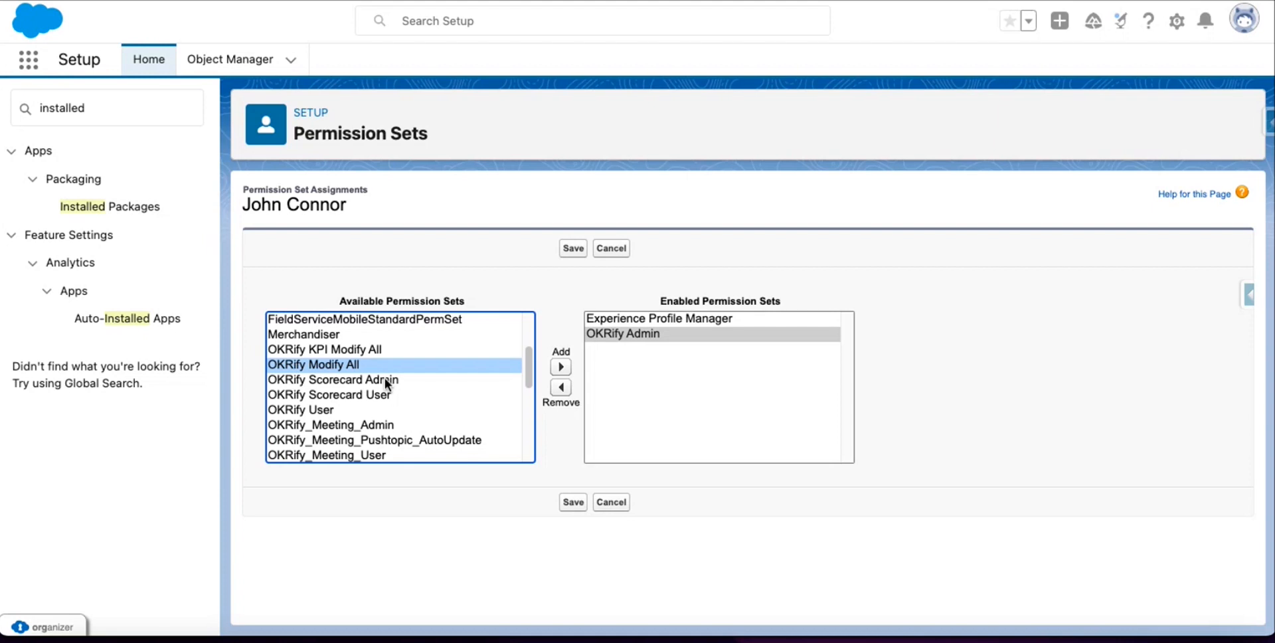
{"action": "left_click", "coordinate": [385, 379]}
{"action": "left_click", "coordinate": [561, 366]}
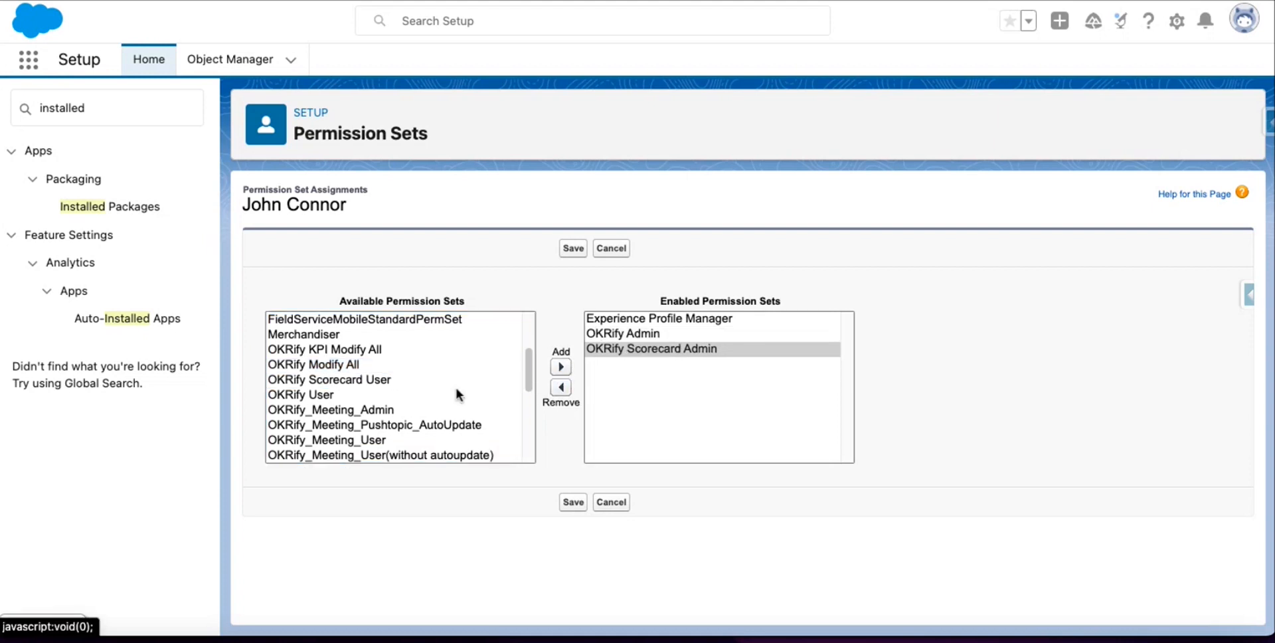
{"action": "left_click", "coordinate": [436, 380]}
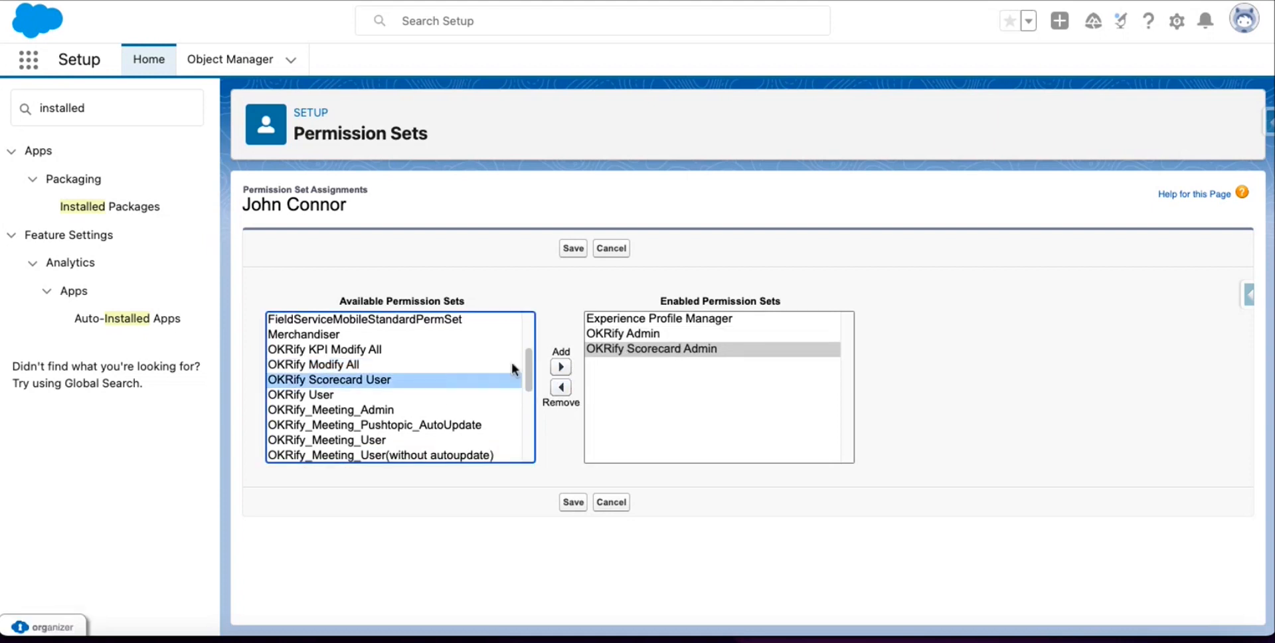
{"action": "left_click", "coordinate": [560, 368]}
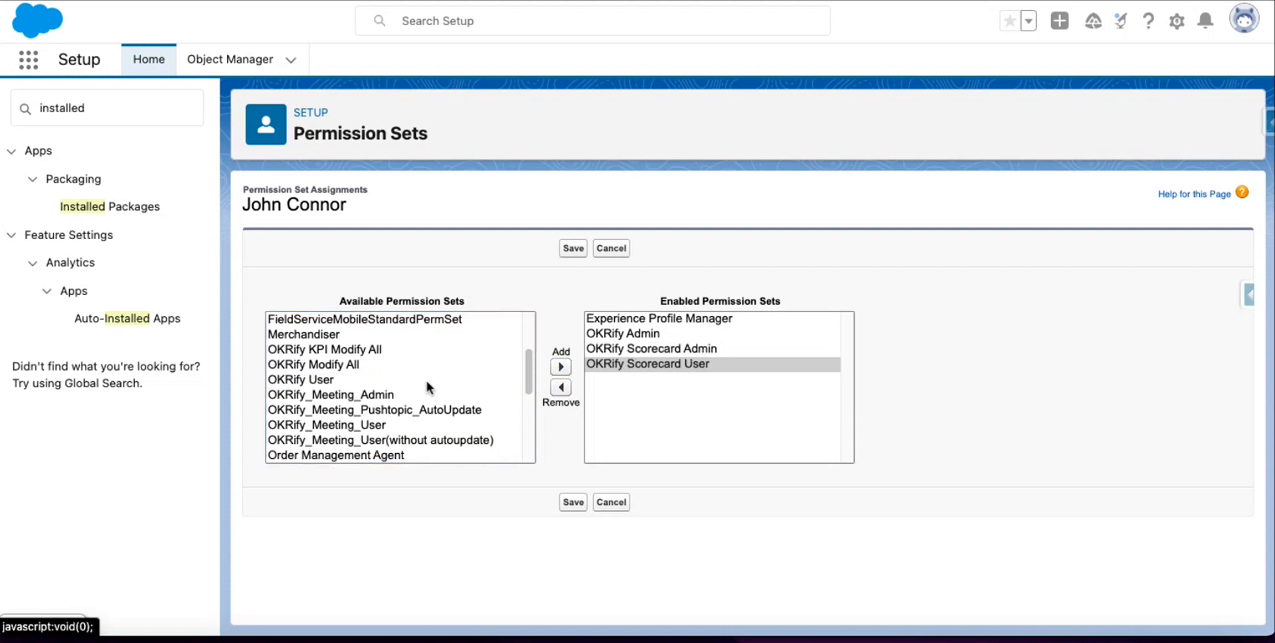
{"action": "left_click", "coordinate": [379, 379]}
{"action": "left_click", "coordinate": [561, 366]}
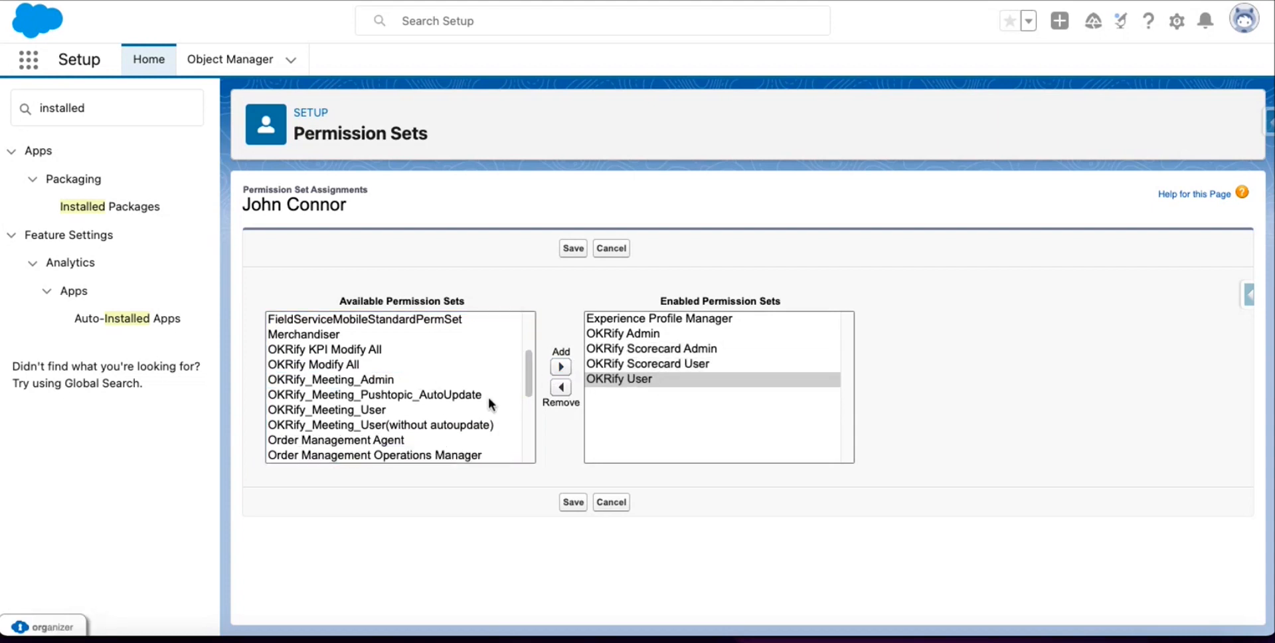
Enable OKRify_Meeting_Admin, OKRify_Meeting_User and OKRify_Meeting_Pushtopic_AutoUpdate, then save the assignments.
{"action": "left_click", "coordinate": [425, 381]}
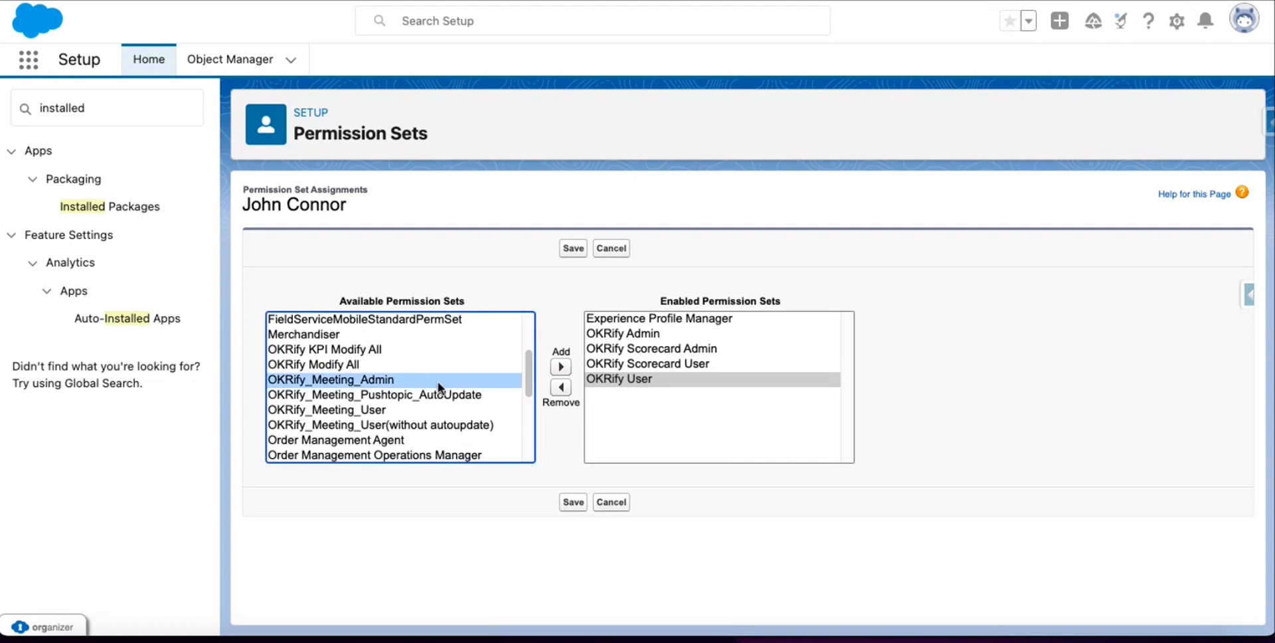
{"action": "left_click", "coordinate": [561, 367]}
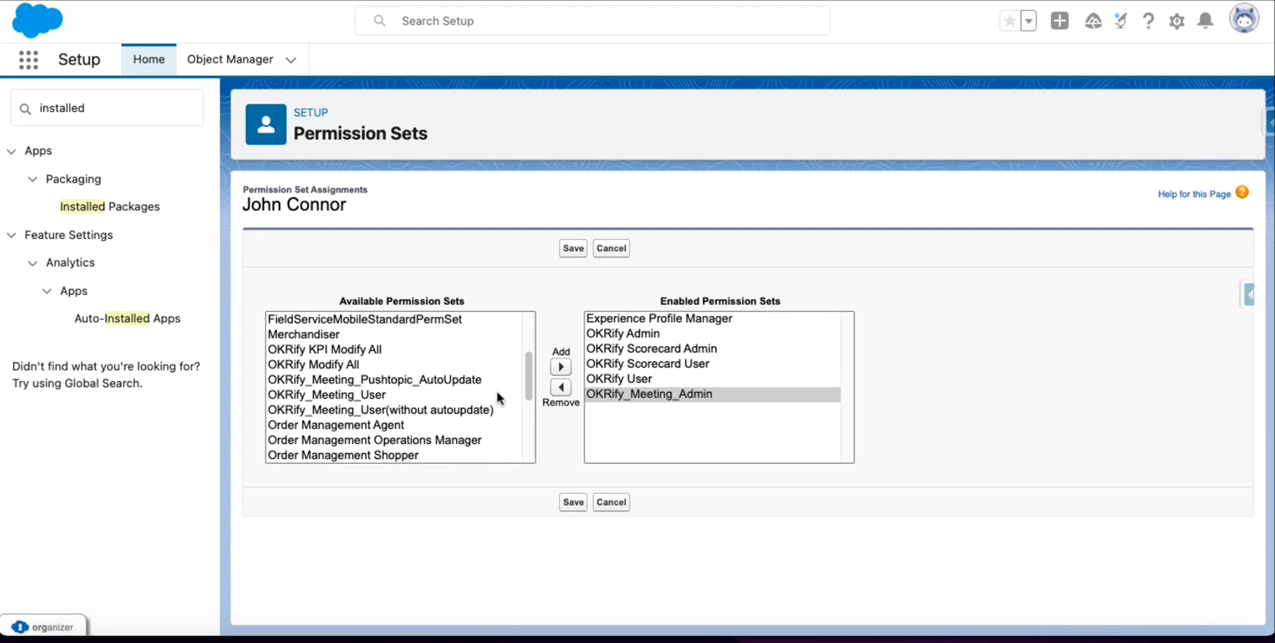
{"action": "left_click", "coordinate": [415, 394]}
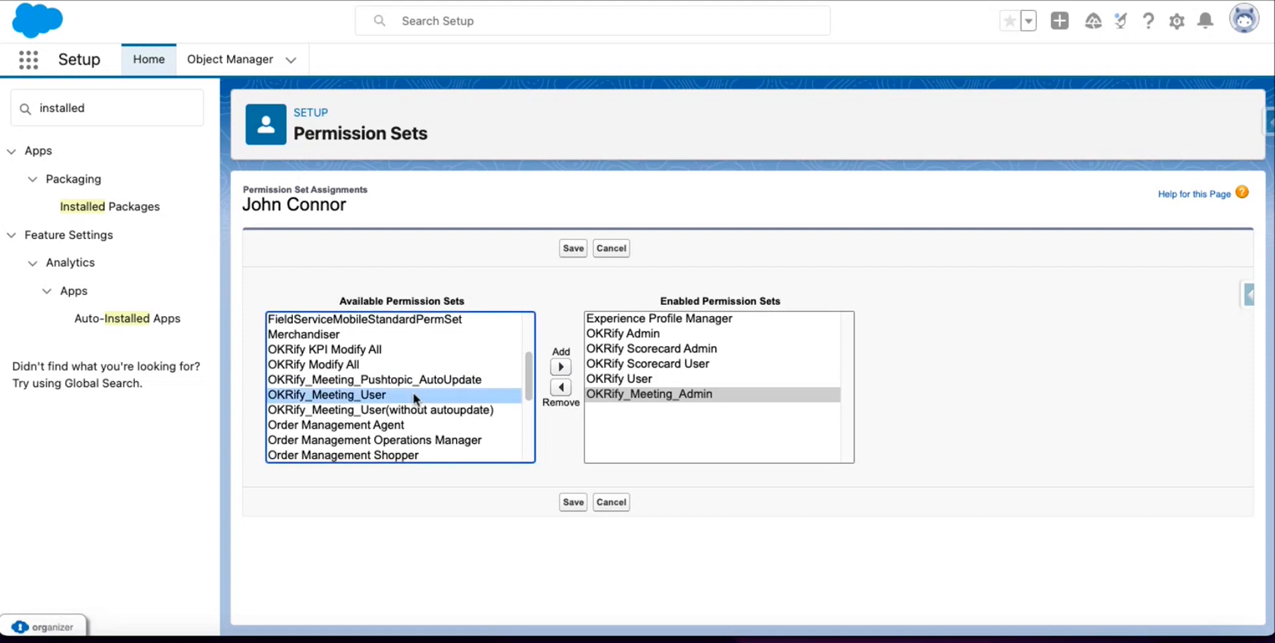
{"action": "left_click", "coordinate": [561, 367]}
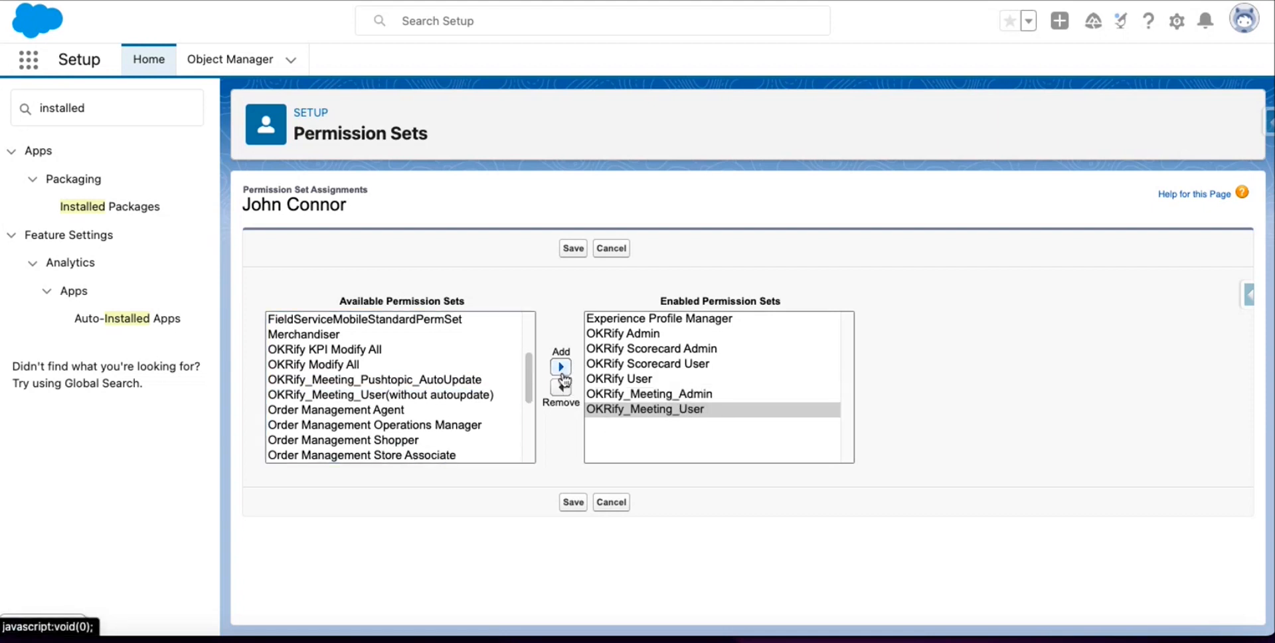
{"action": "left_click", "coordinate": [409, 382]}
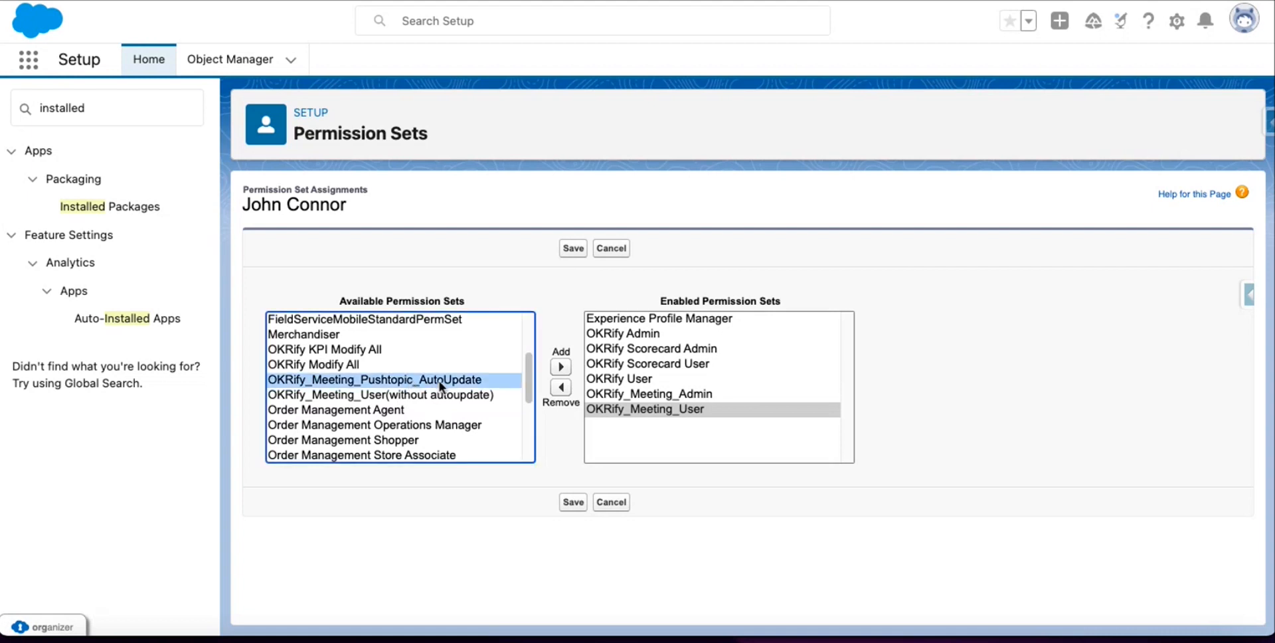
{"action": "left_click", "coordinate": [561, 369]}
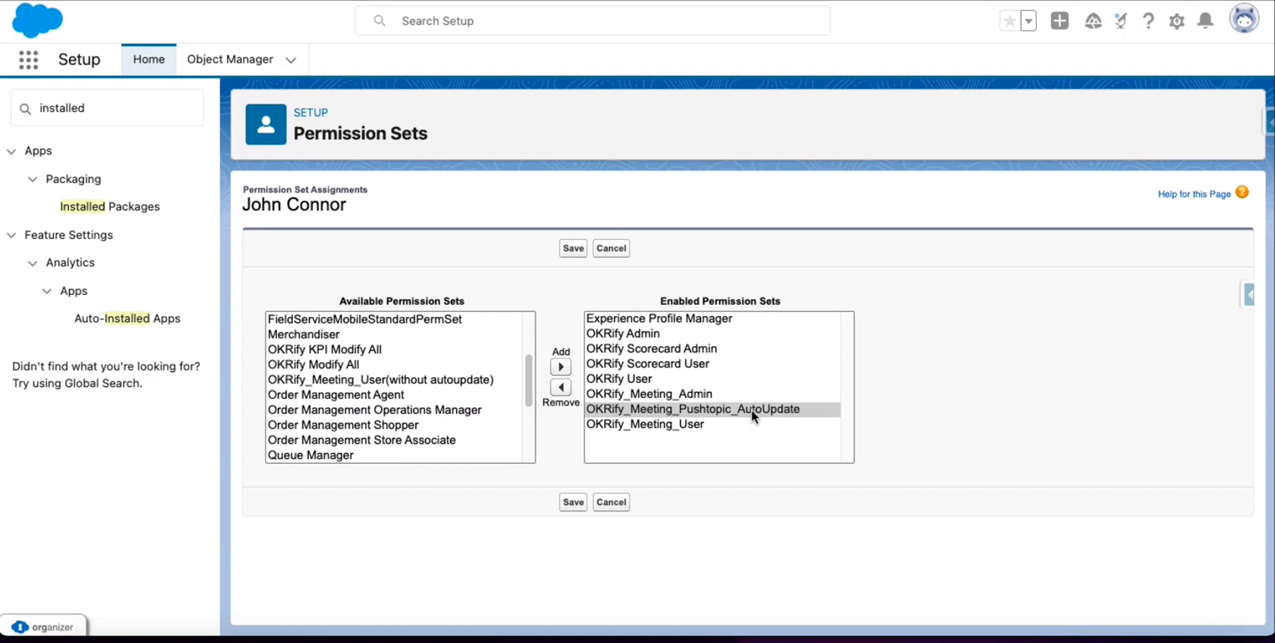
{"action": "left_click", "coordinate": [573, 502]}
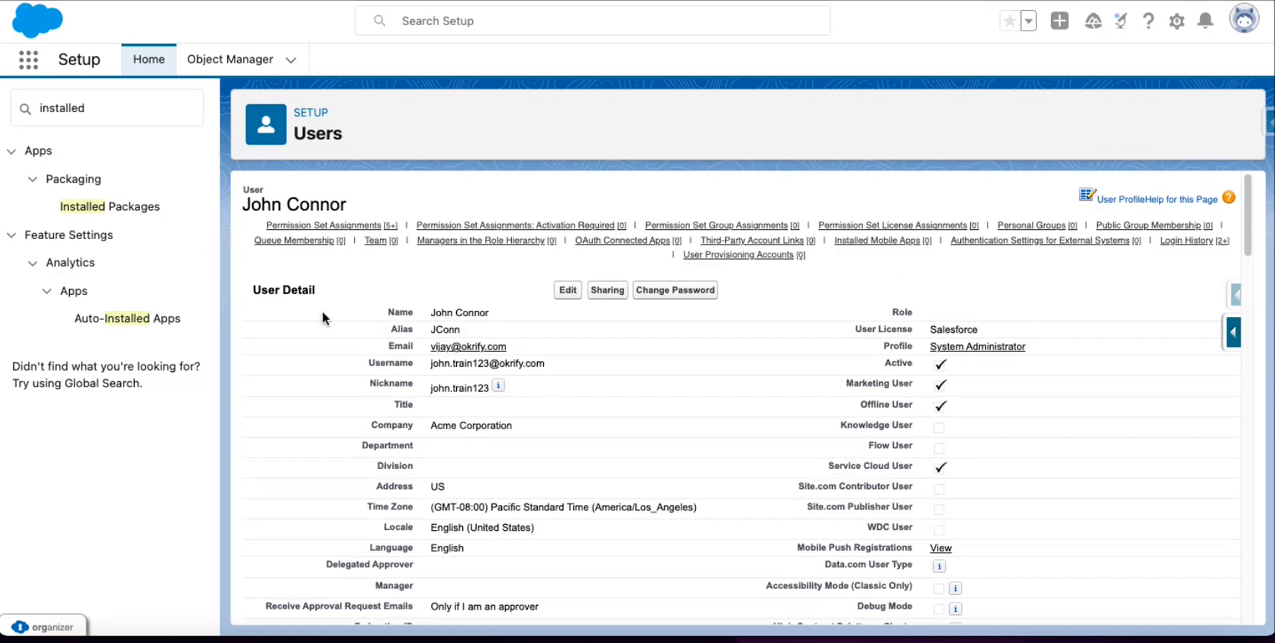
Find the standard user through a 'users' Quick Find and edit their permission set assignments.
{"action": "double_click", "coordinate": [110, 113]}
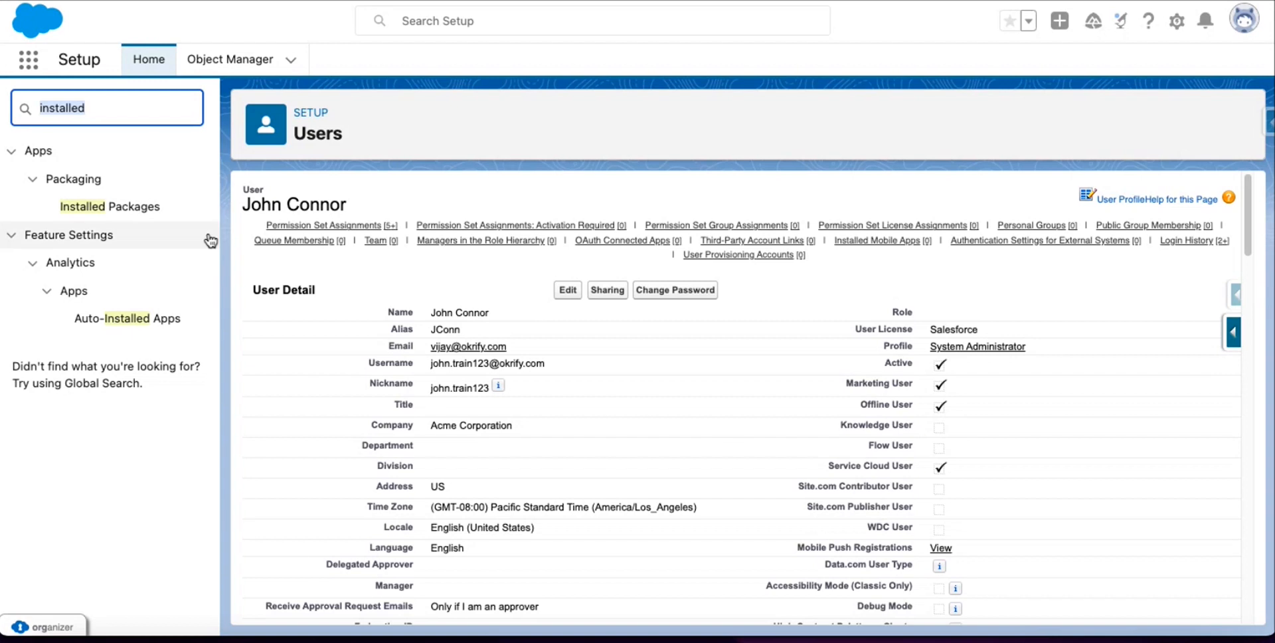
{"action": "type", "text": "us"}
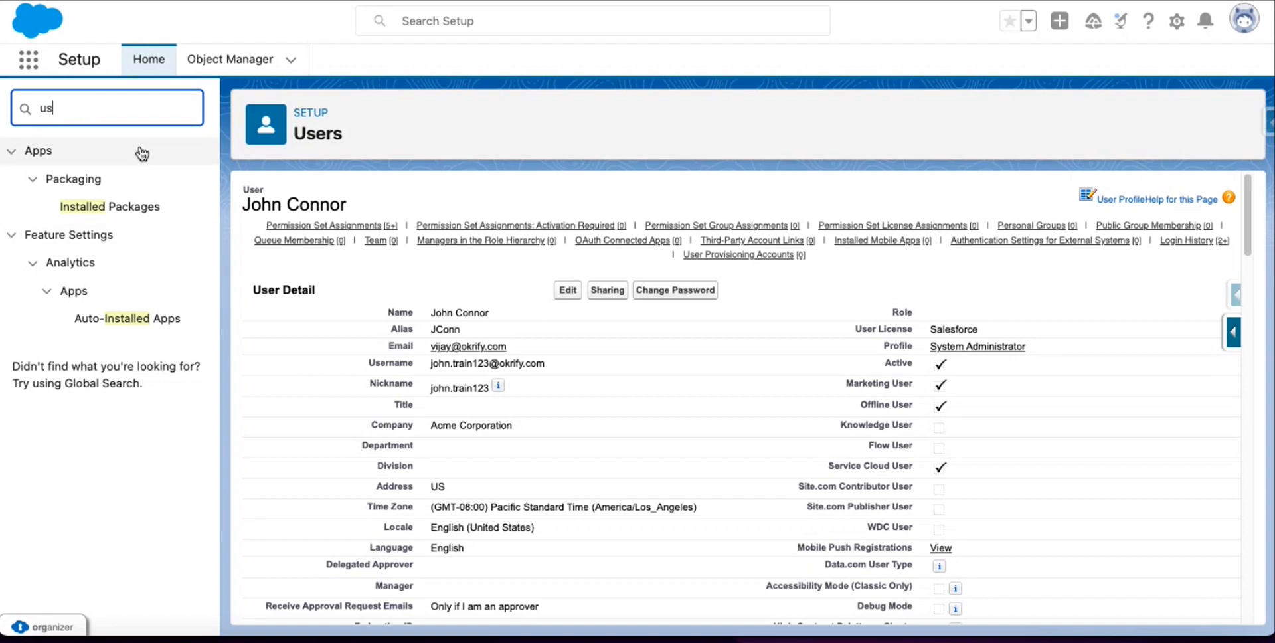
{"action": "type", "text": "ers"}
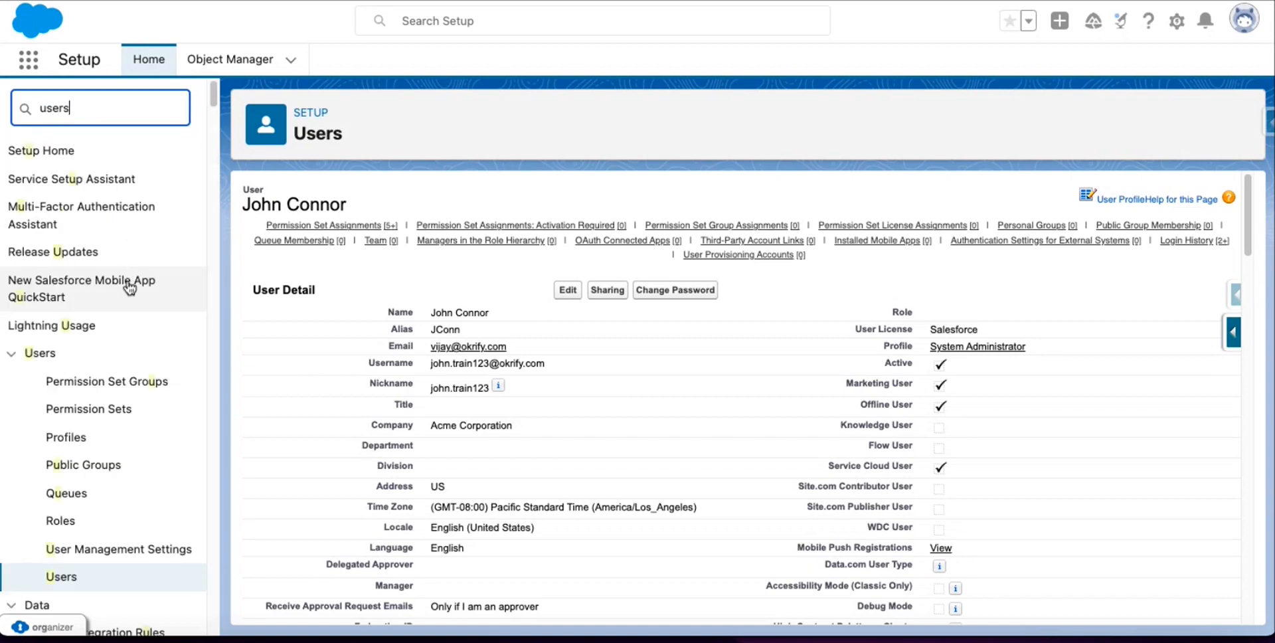
{"action": "left_click", "coordinate": [66, 378]}
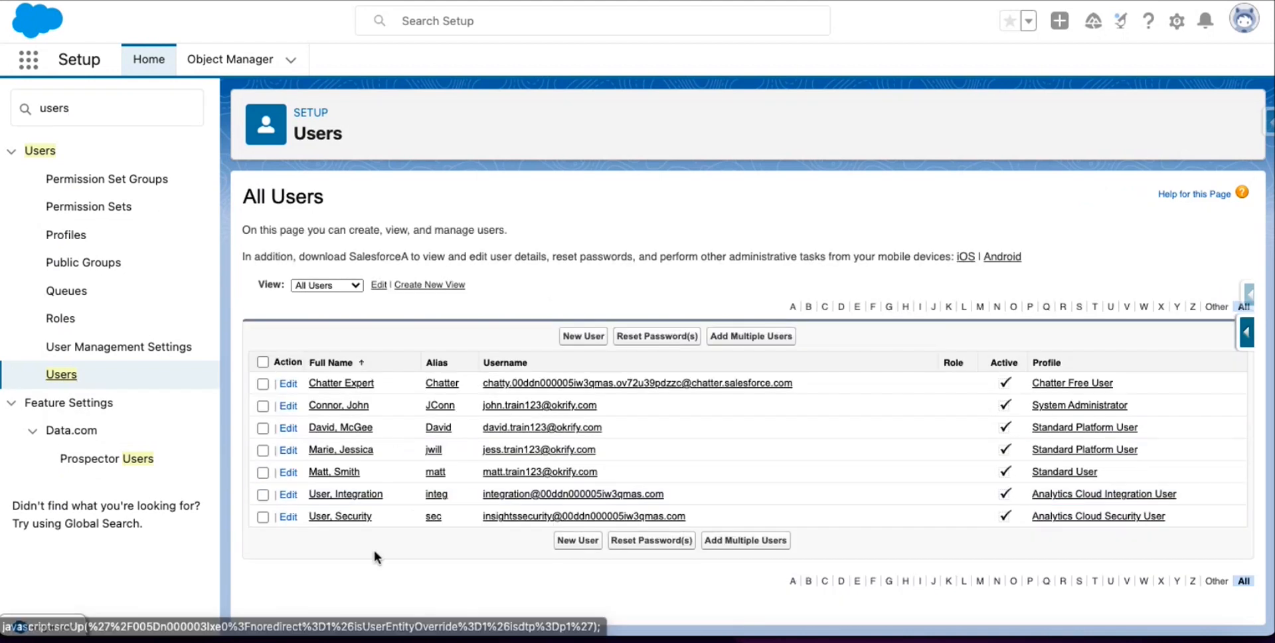
{"action": "left_click", "coordinate": [331, 473]}
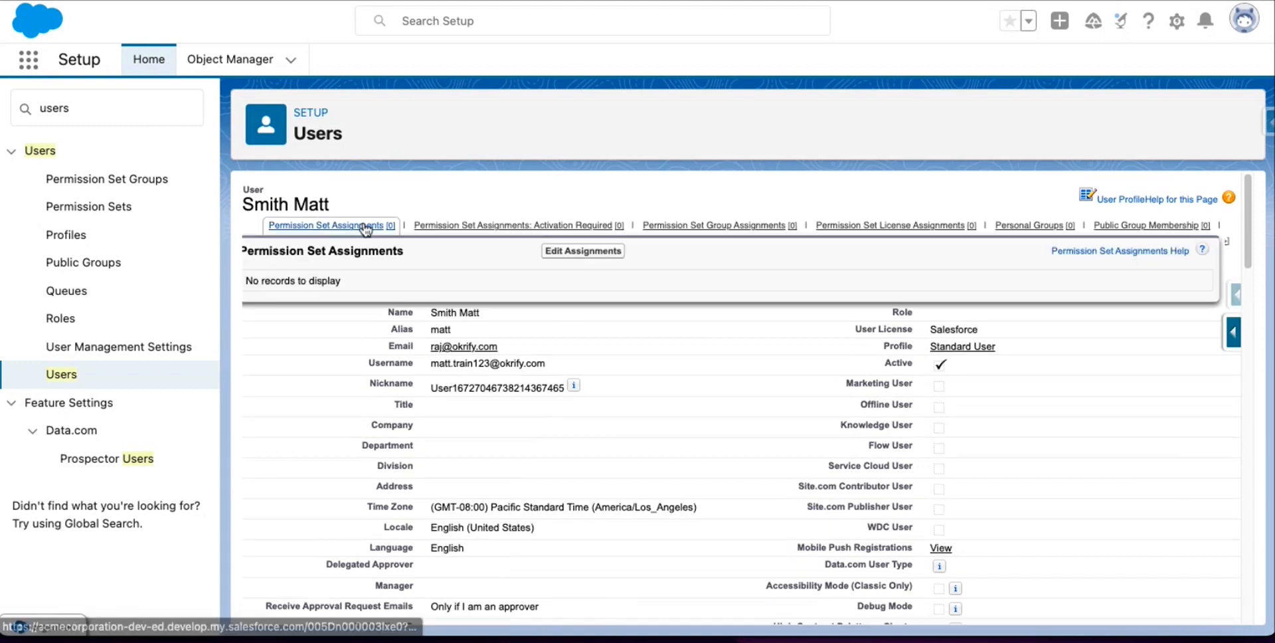
{"action": "left_click", "coordinate": [329, 226]}
{"action": "left_click", "coordinate": [587, 190]}
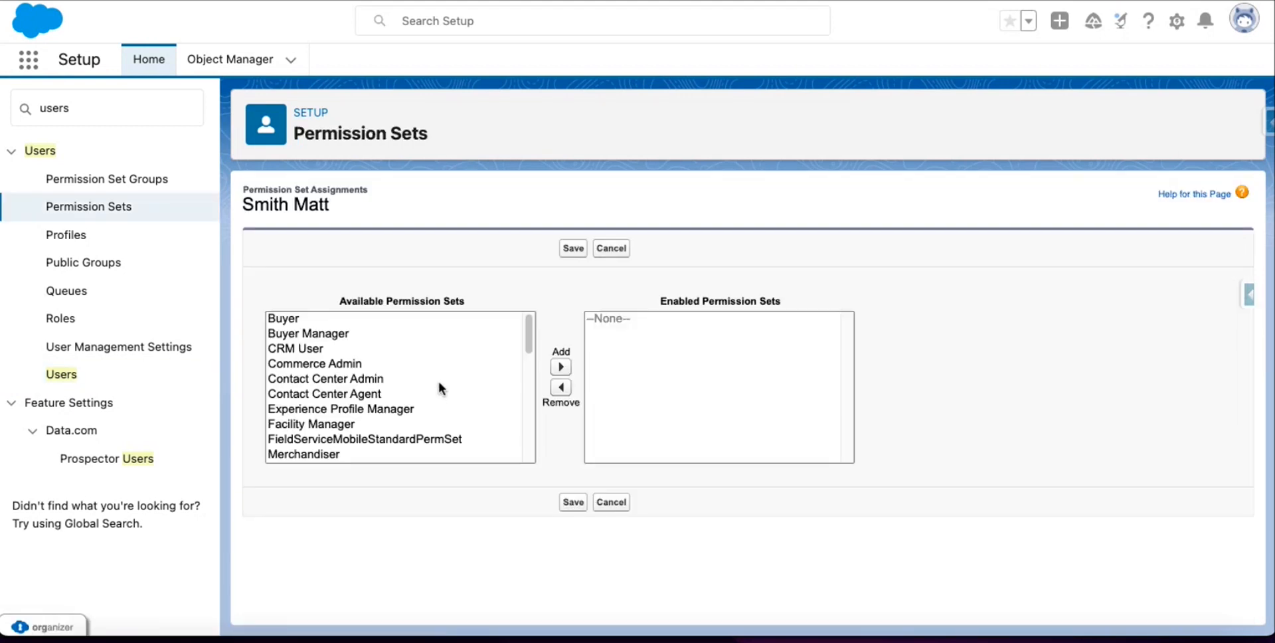
Enable OKRify Scorecard User and OKRify User for the standard user.
{"action": "scroll", "coordinate": [385, 397], "scroll_direction": "down", "scroll_amount": 5}
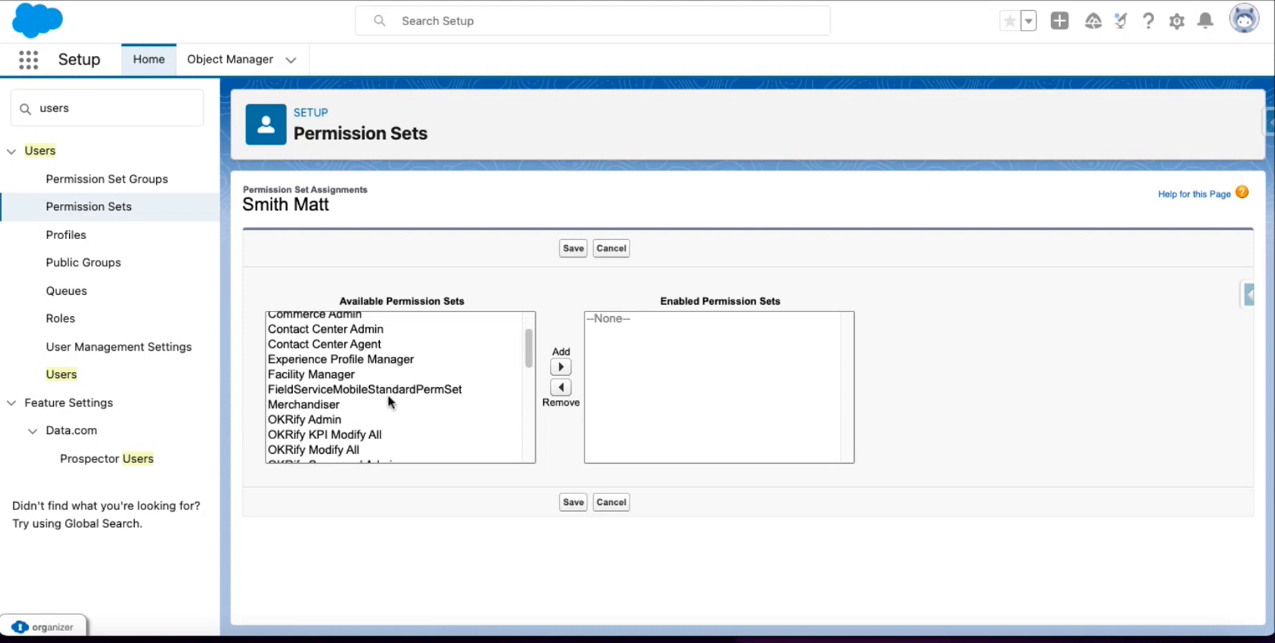
{"action": "scroll", "coordinate": [385, 407], "scroll_direction": "down", "scroll_amount": 2}
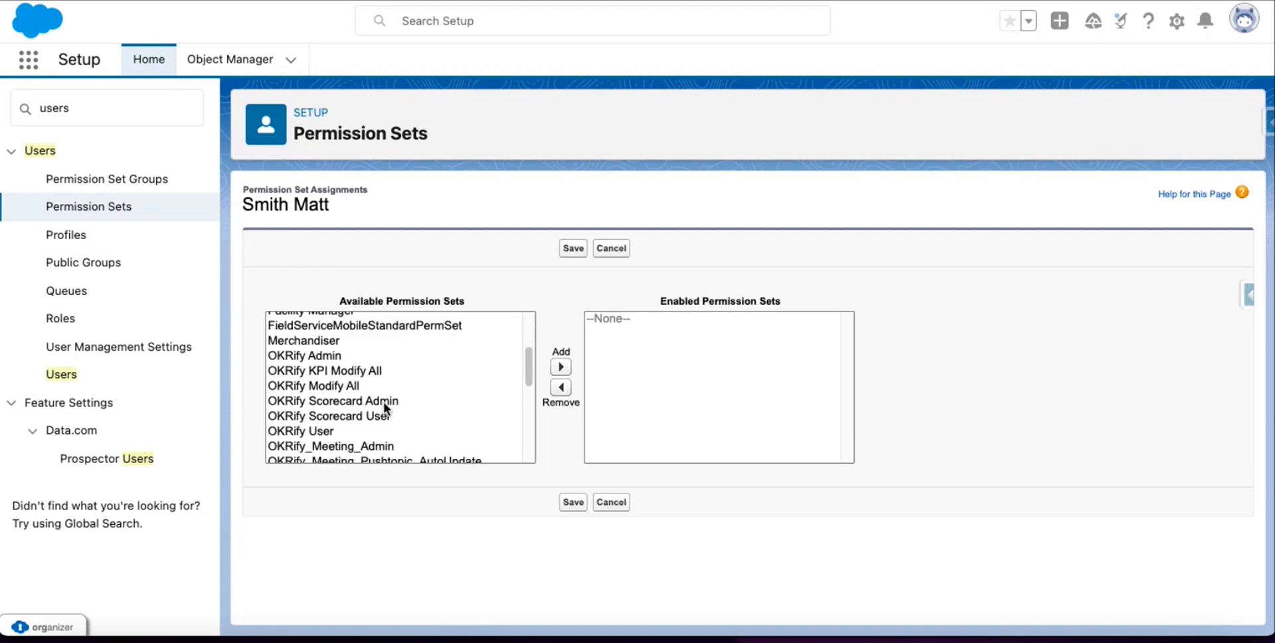
{"action": "scroll", "coordinate": [385, 408], "scroll_direction": "down", "scroll_amount": 1}
{"action": "left_click", "coordinate": [397, 398]}
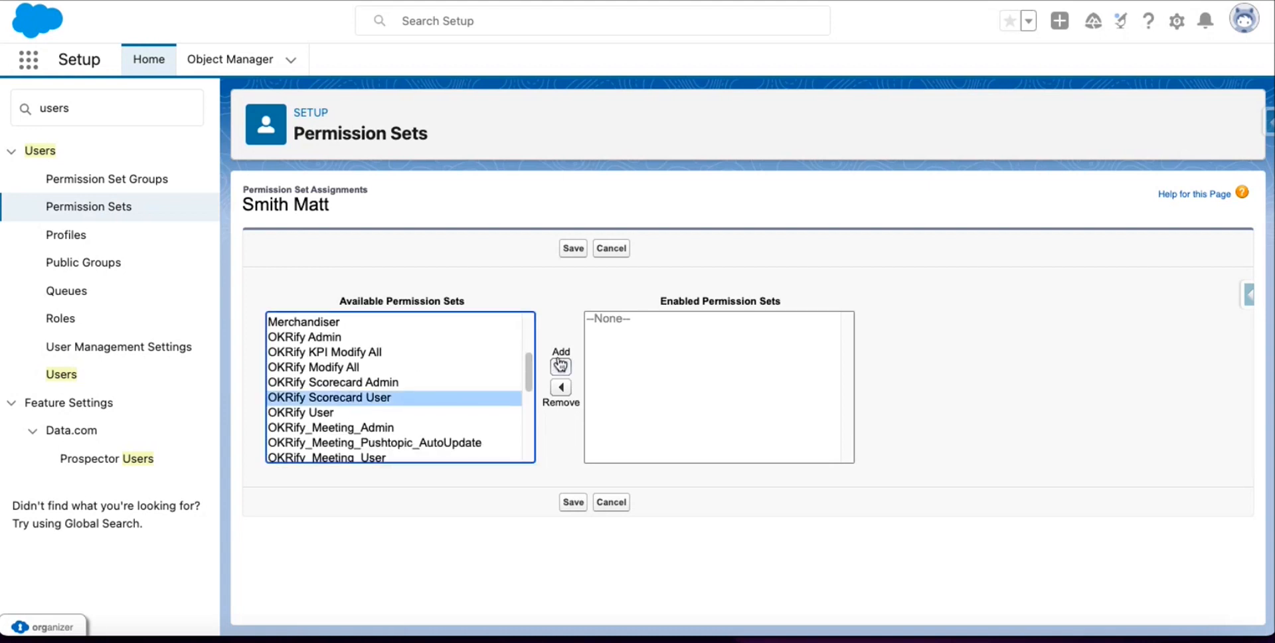
{"action": "left_click", "coordinate": [561, 367]}
{"action": "left_click", "coordinate": [382, 399]}
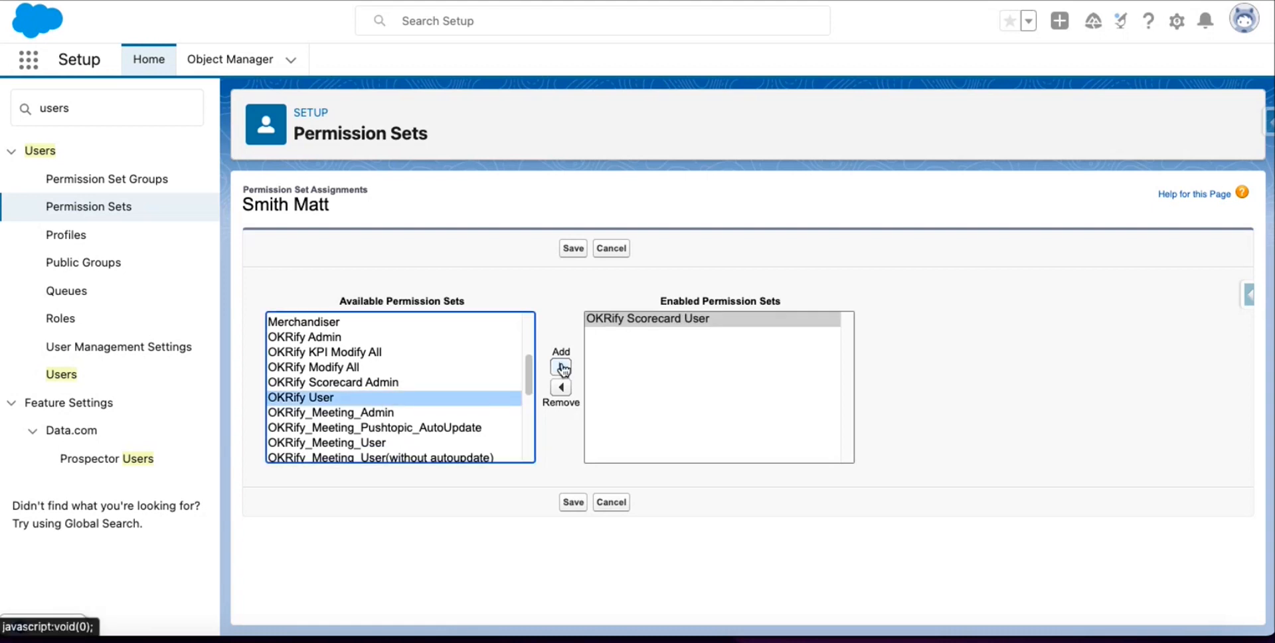
{"action": "left_click", "coordinate": [561, 368]}
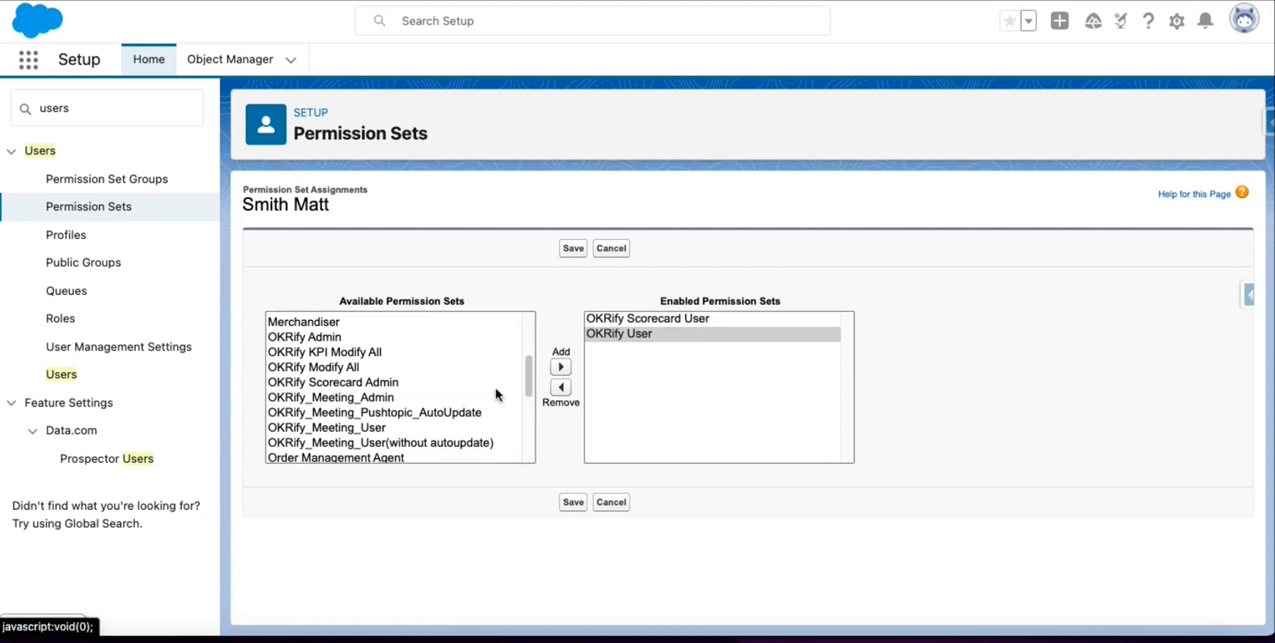
Enable OKRify_Meeting_User, OKRify_Meeting_Pushtopic_AutoUpdate and OKRify Scorecard Admin, then save.
{"action": "scroll", "coordinate": [392, 416], "scroll_direction": "down", "scroll_amount": 1}
{"action": "left_click", "coordinate": [393, 417]}
{"action": "left_click", "coordinate": [562, 368]}
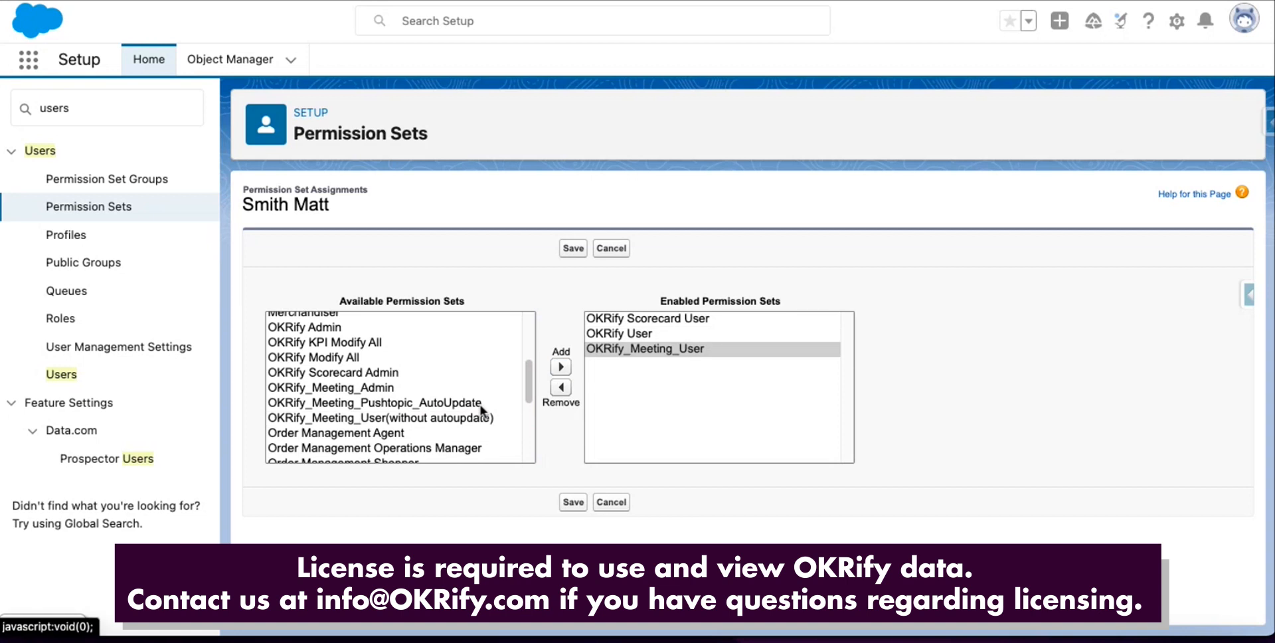
{"action": "left_click", "coordinate": [425, 403]}
{"action": "left_click", "coordinate": [562, 367]}
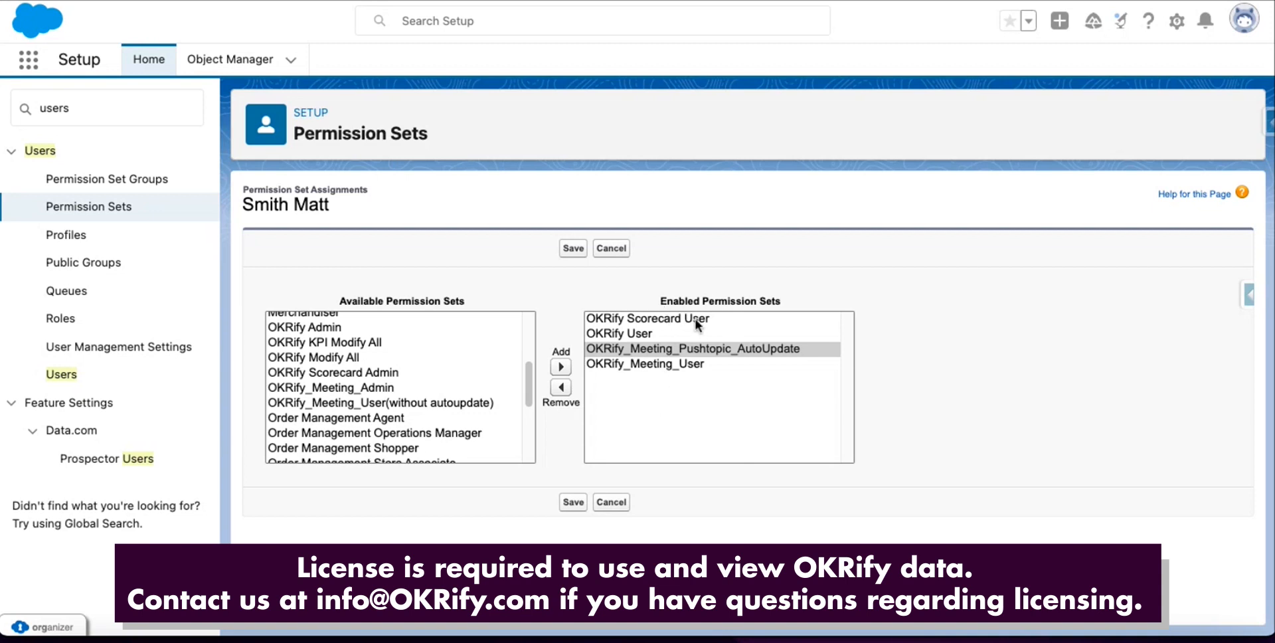
{"action": "left_click", "coordinate": [389, 373]}
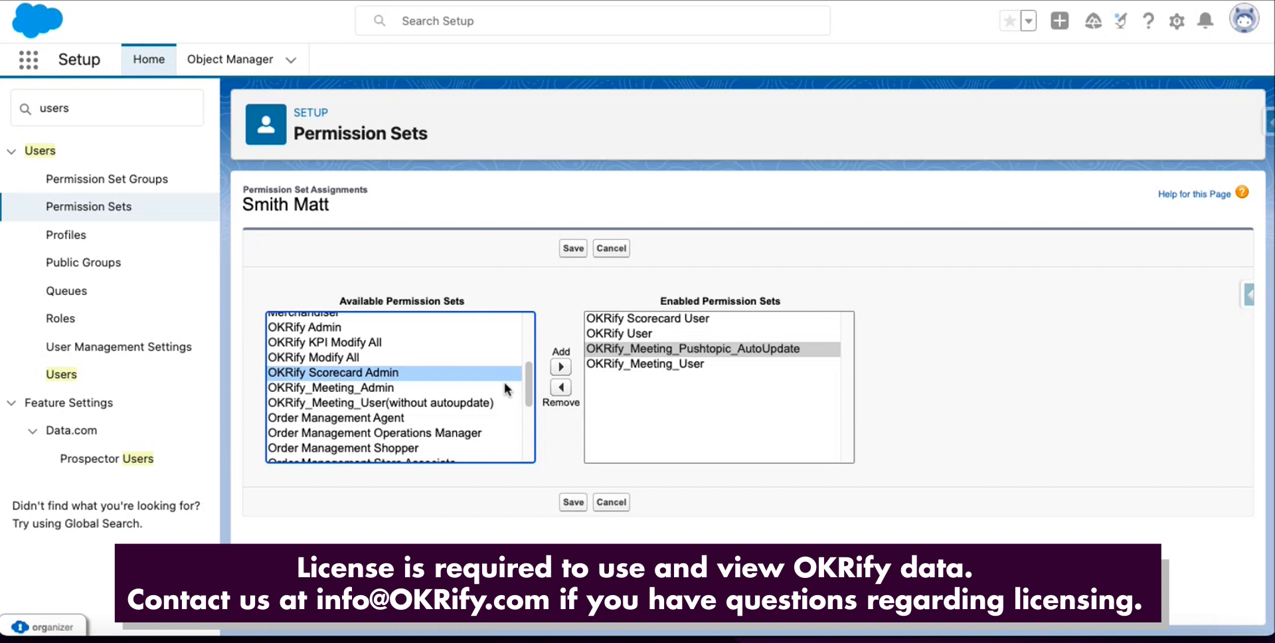
{"action": "left_click", "coordinate": [562, 366]}
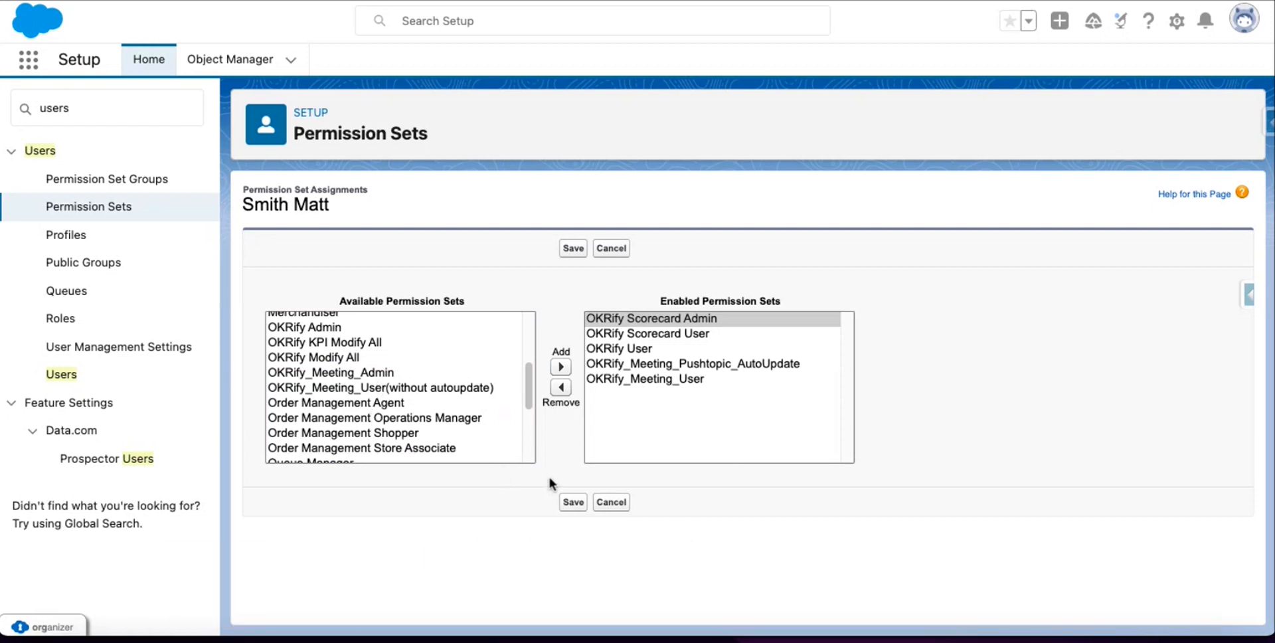
{"action": "left_click", "coordinate": [574, 503]}
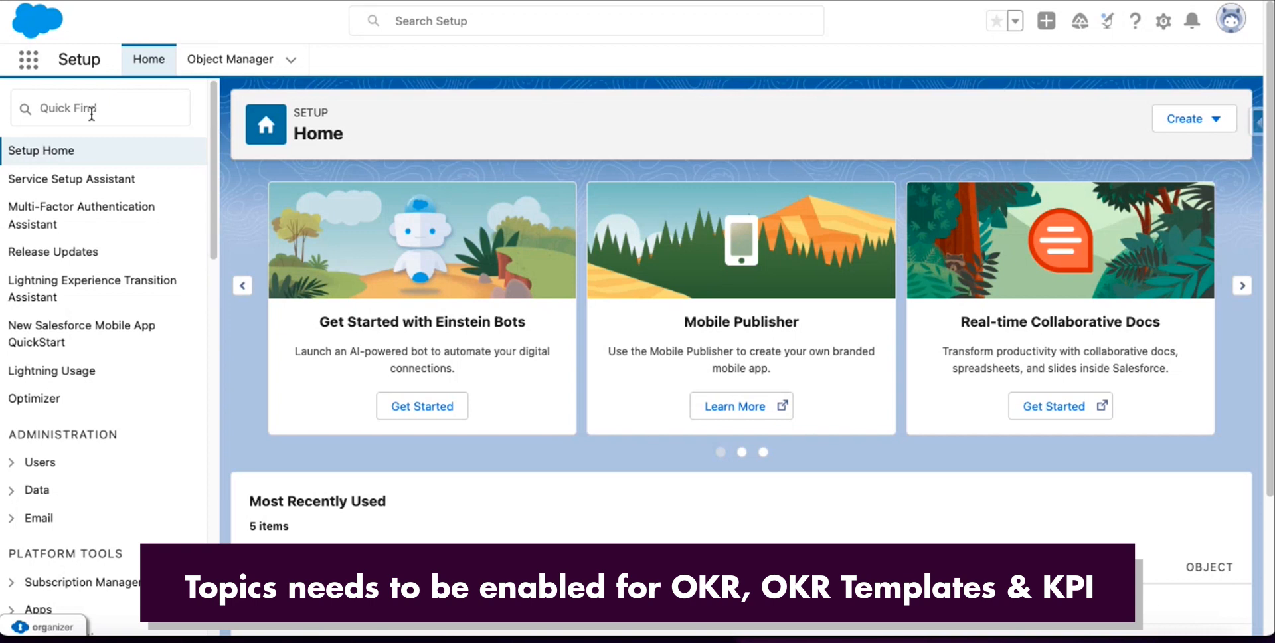
Open Topics for Objects and enable topics for the Objective object.
{"action": "left_click", "coordinate": [91, 110]}
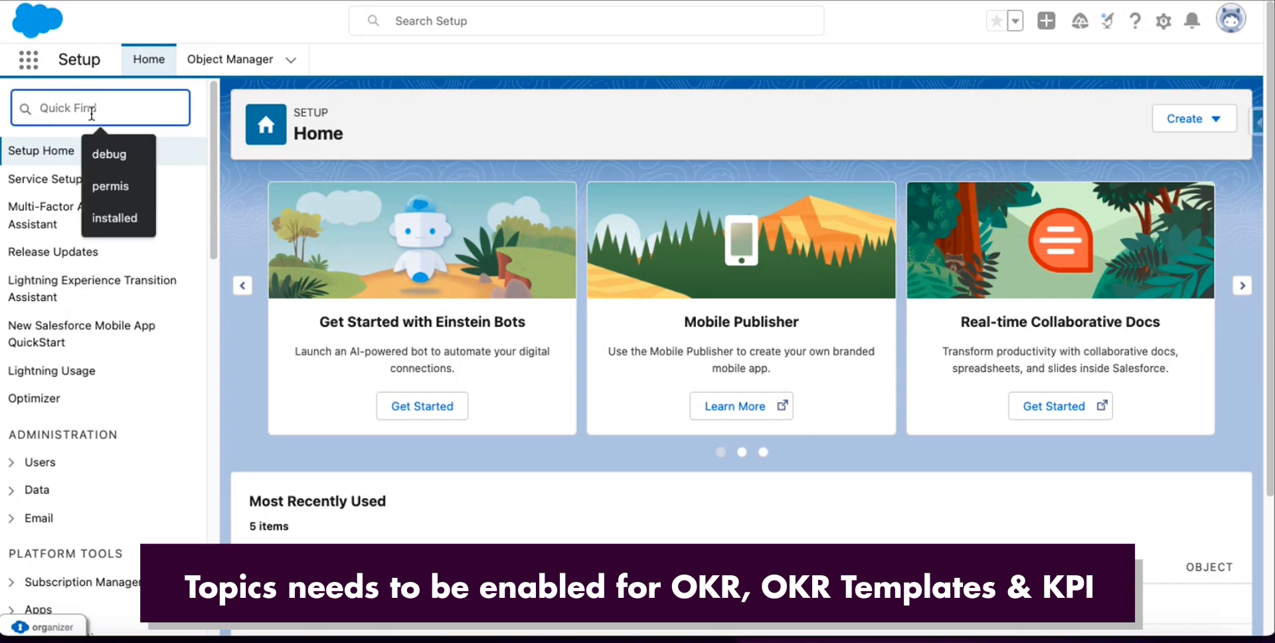
{"action": "type", "text": "Topi"}
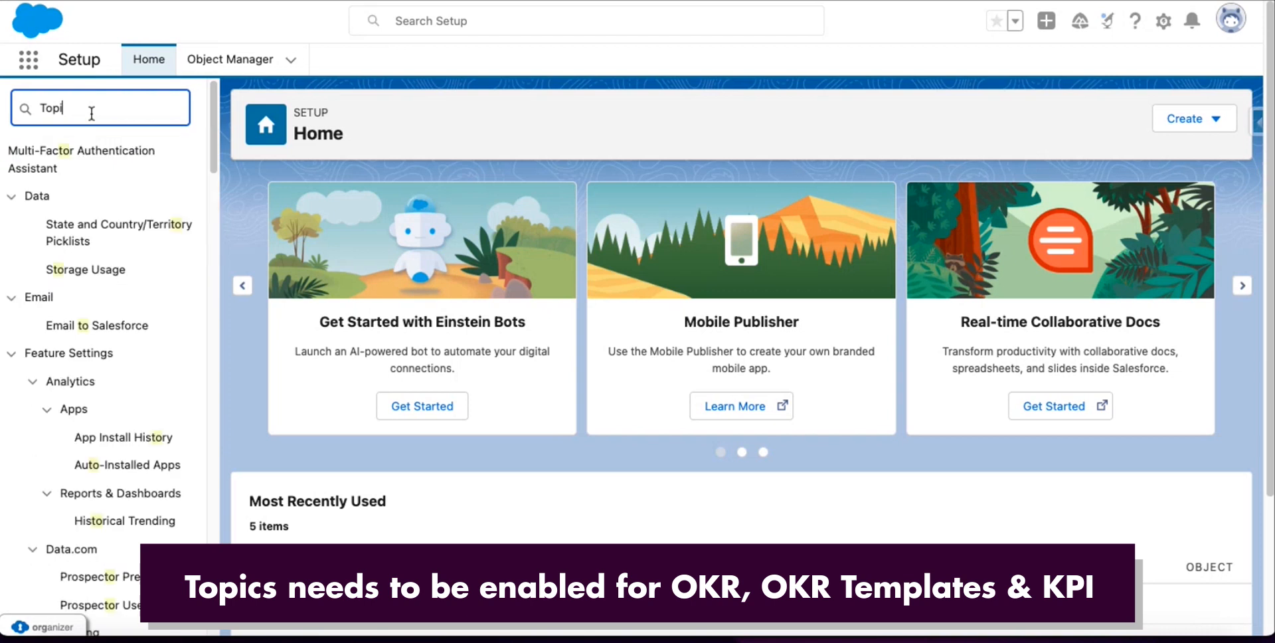
{"action": "type", "text": "cs"}
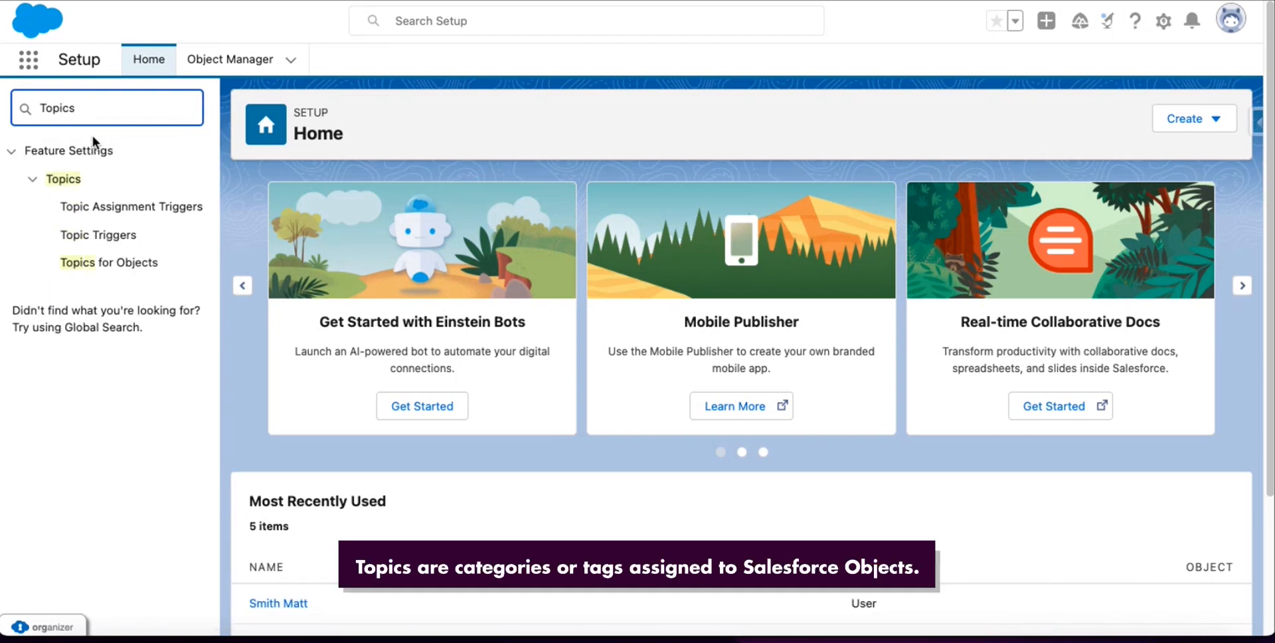
{"action": "left_click", "coordinate": [99, 265]}
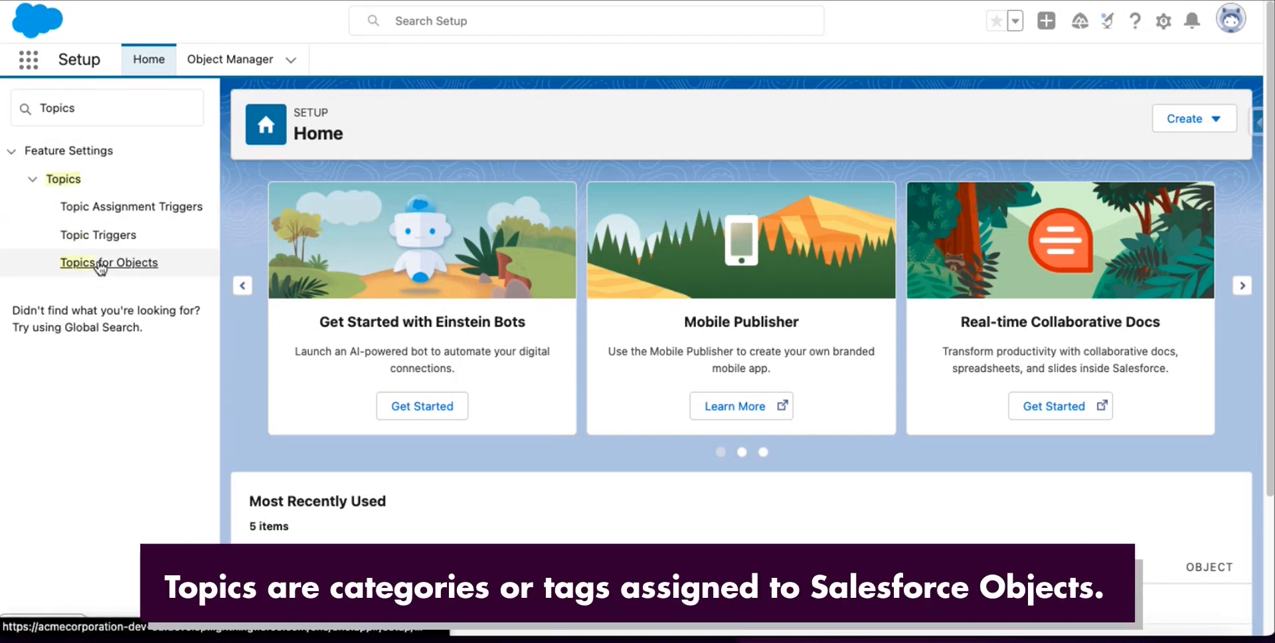
{"action": "scroll", "coordinate": [336, 425], "scroll_direction": "down", "scroll_amount": 5}
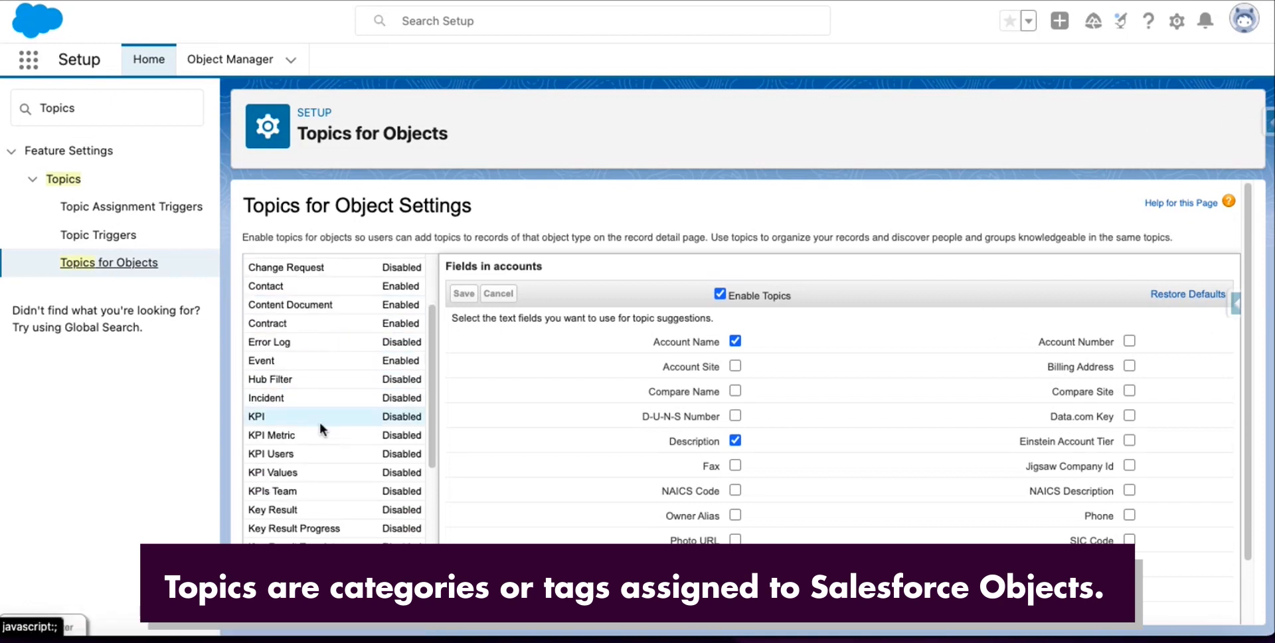
{"action": "left_click", "coordinate": [296, 472]}
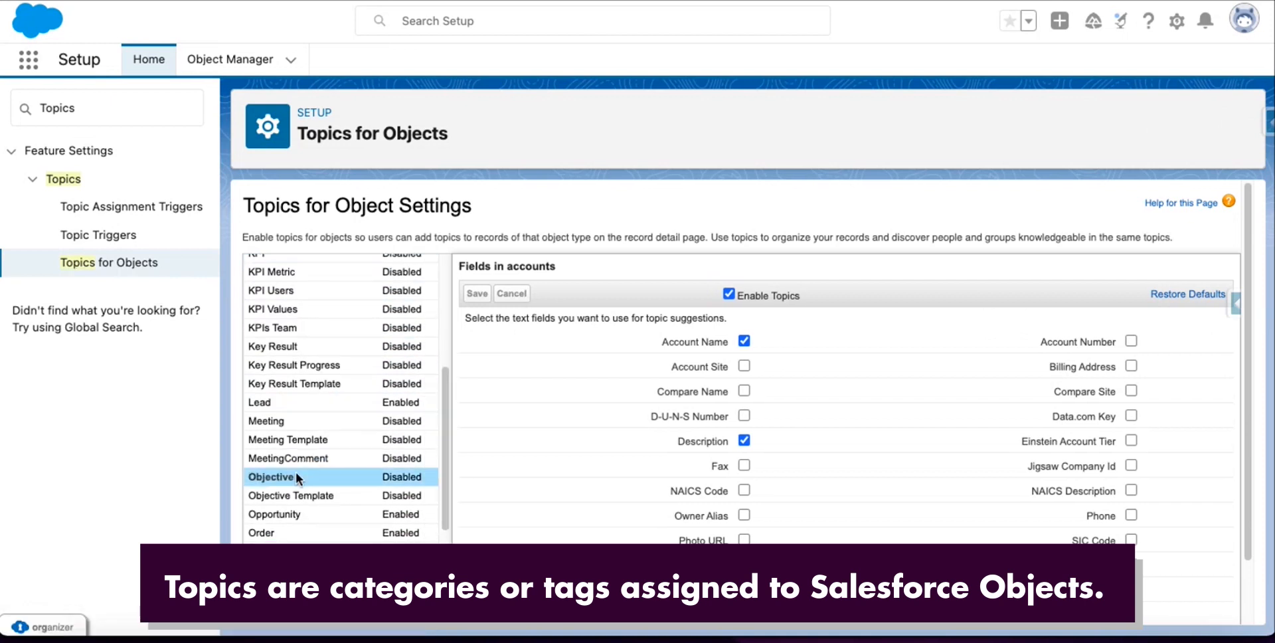
{"action": "left_click", "coordinate": [720, 294]}
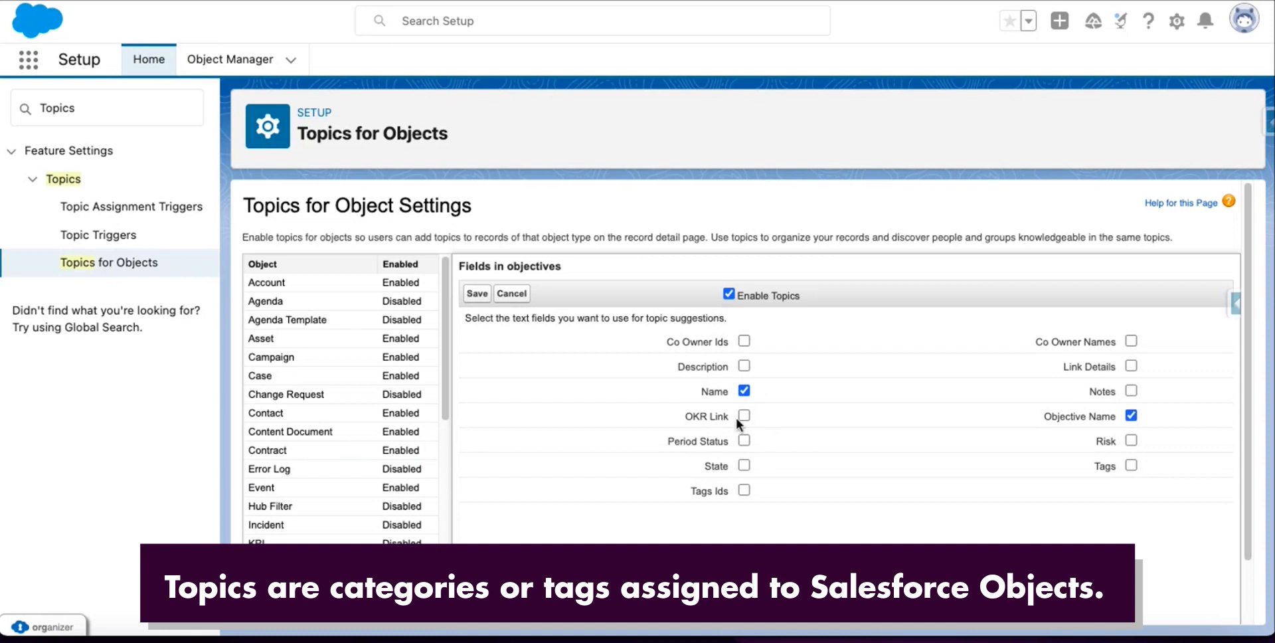
{"action": "left_click", "coordinate": [477, 293]}
Enable topics for Objective Template, using TObjective Name for topic suggestions.
{"action": "scroll", "coordinate": [303, 435], "scroll_direction": "down", "scroll_amount": 1}
{"action": "scroll", "coordinate": [302, 428], "scroll_direction": "down", "scroll_amount": 2}
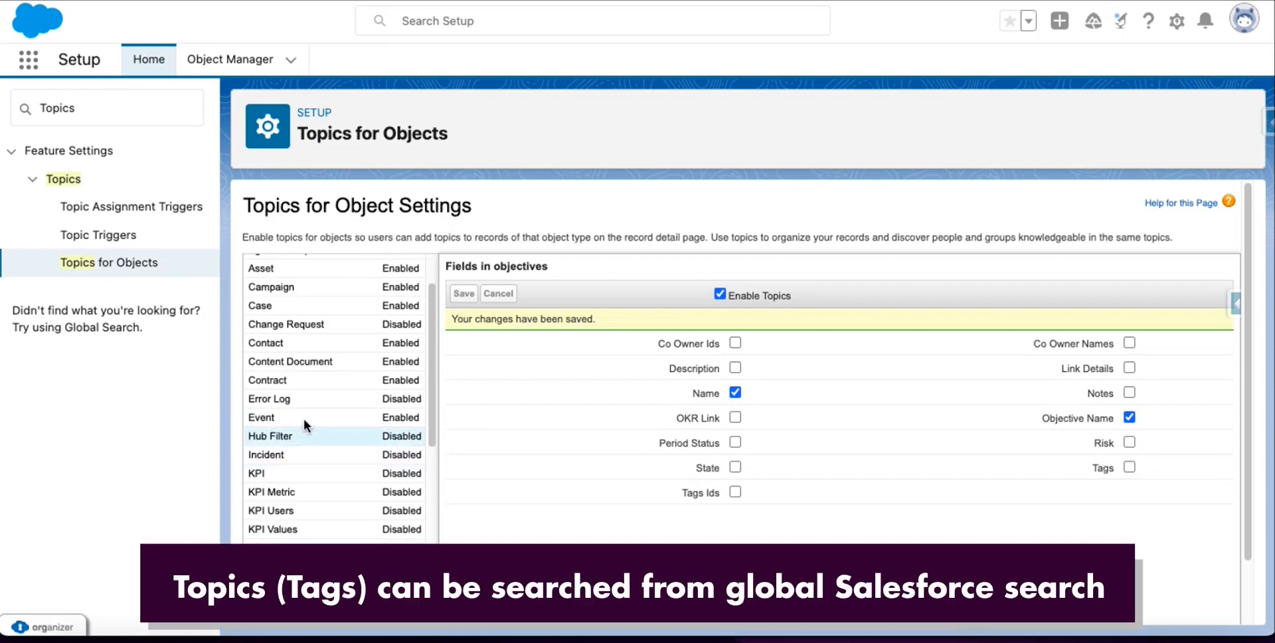
{"action": "scroll", "coordinate": [311, 399], "scroll_direction": "down", "scroll_amount": 5}
{"action": "left_click", "coordinate": [305, 553]}
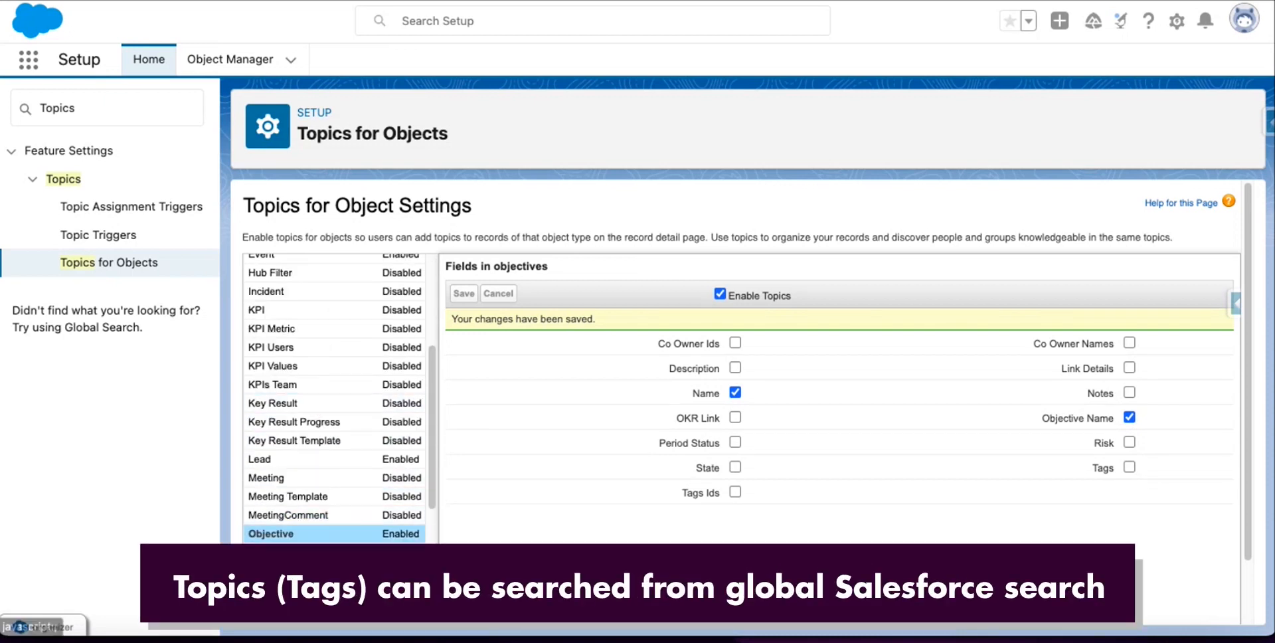
{"action": "left_click", "coordinate": [721, 294]}
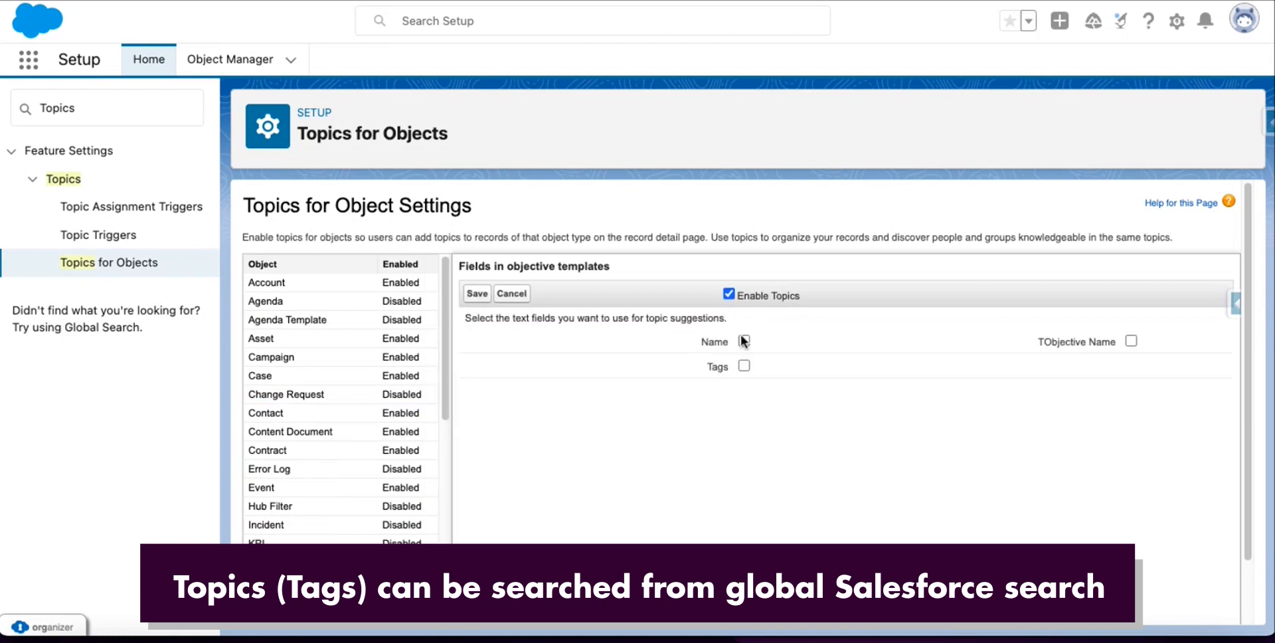
{"action": "left_click", "coordinate": [1131, 341]}
{"action": "left_click", "coordinate": [477, 292]}
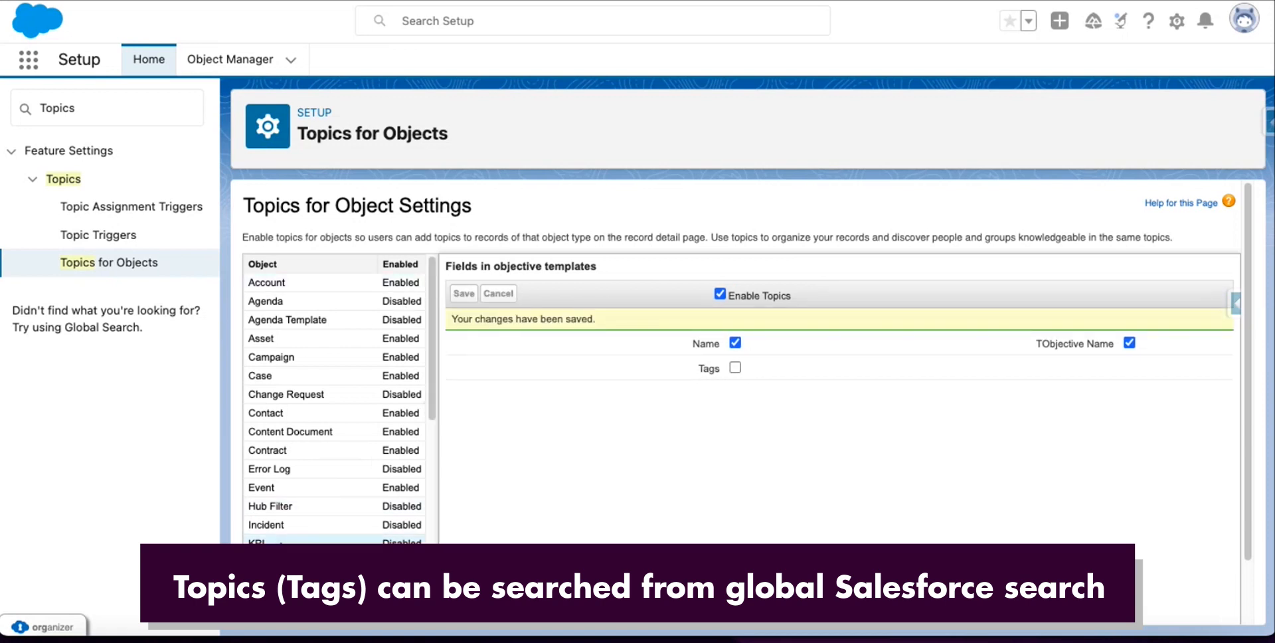
Enable topics for the KPI object and save.
{"action": "left_click", "coordinate": [329, 541]}
{"action": "left_click", "coordinate": [726, 293]}
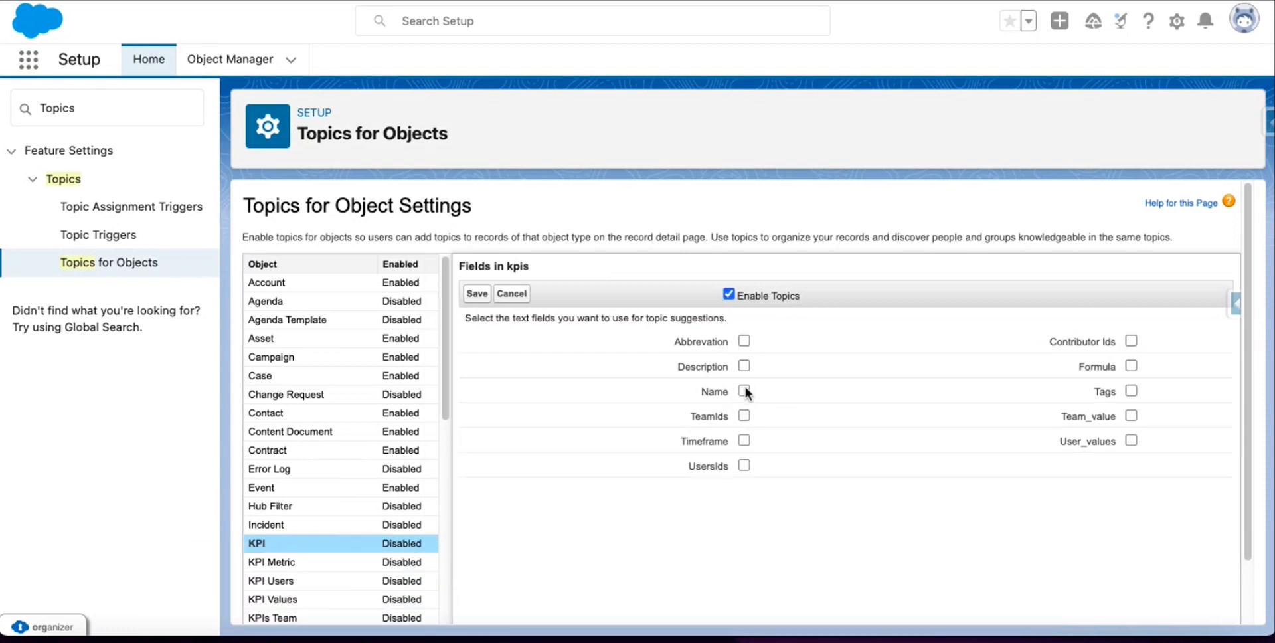
{"action": "left_click", "coordinate": [476, 293]}
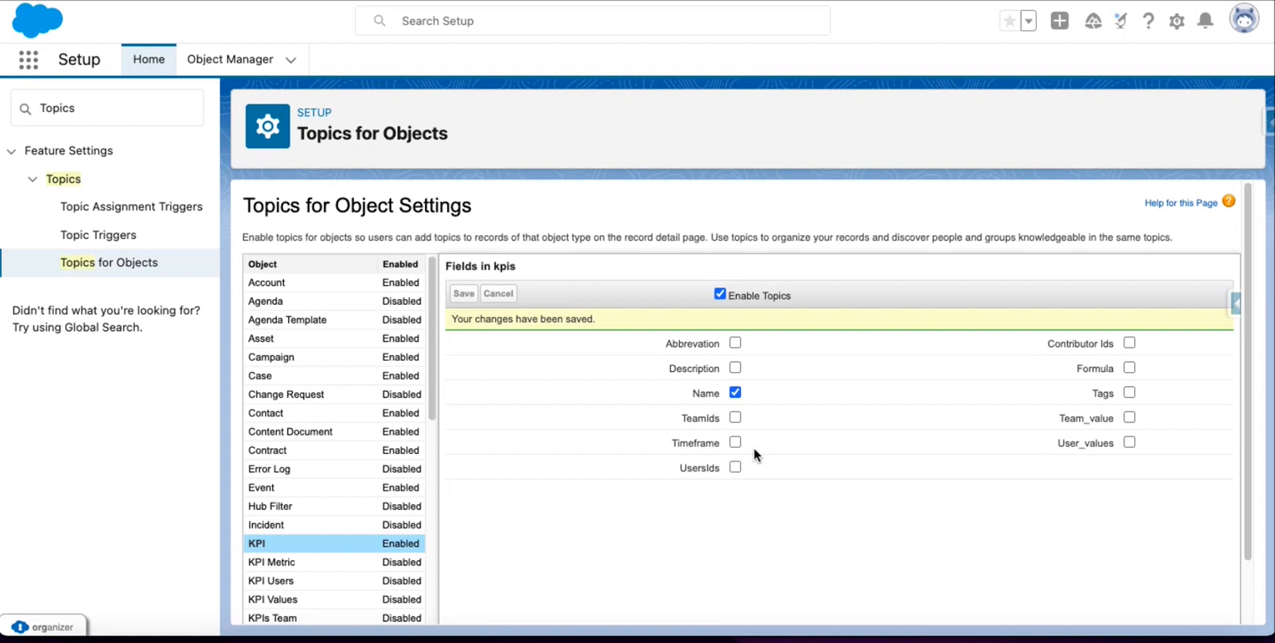
From Apex Classes, schedule the KeyResultOverdueNotificationSchedule class.
{"action": "left_click", "coordinate": [162, 113]}
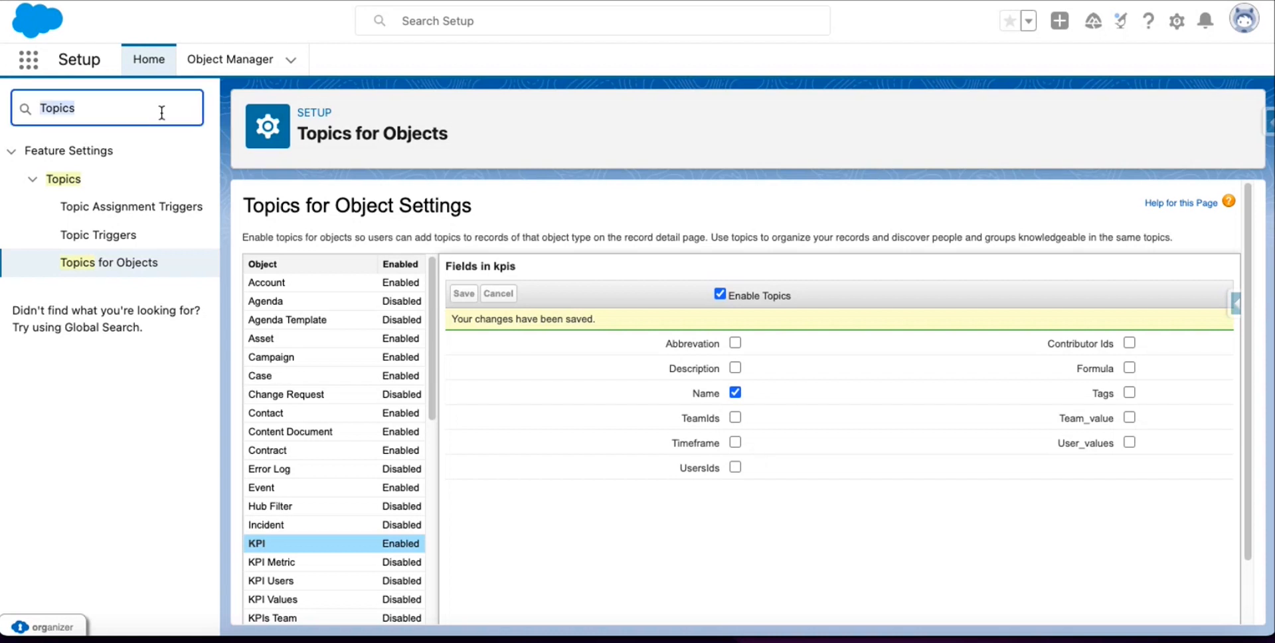
{"action": "type", "text": "Apex Class"}
{"action": "left_click", "coordinate": [81, 182]}
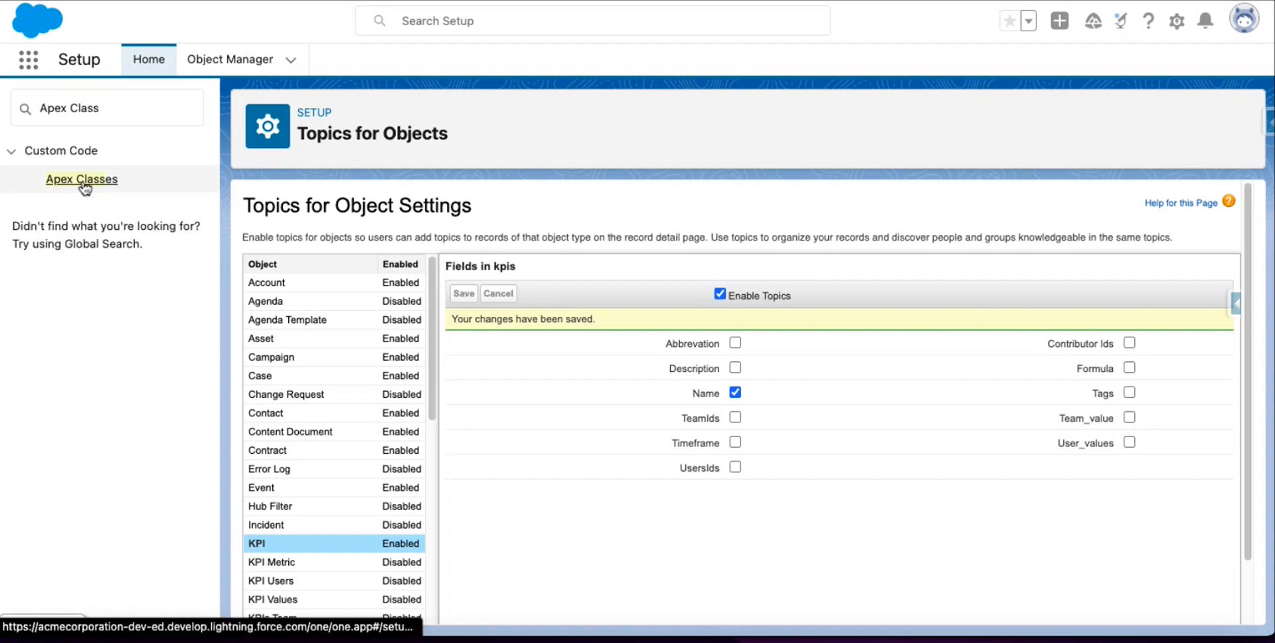
{"action": "left_click", "coordinate": [901, 430]}
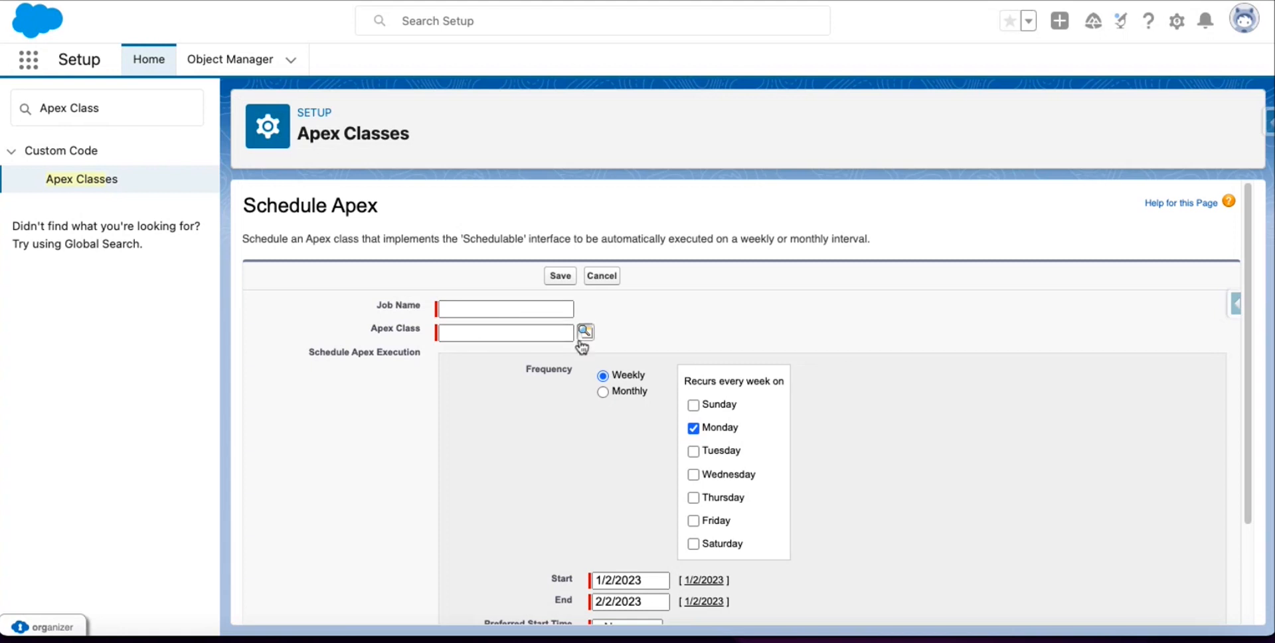
{"action": "left_click", "coordinate": [586, 333]}
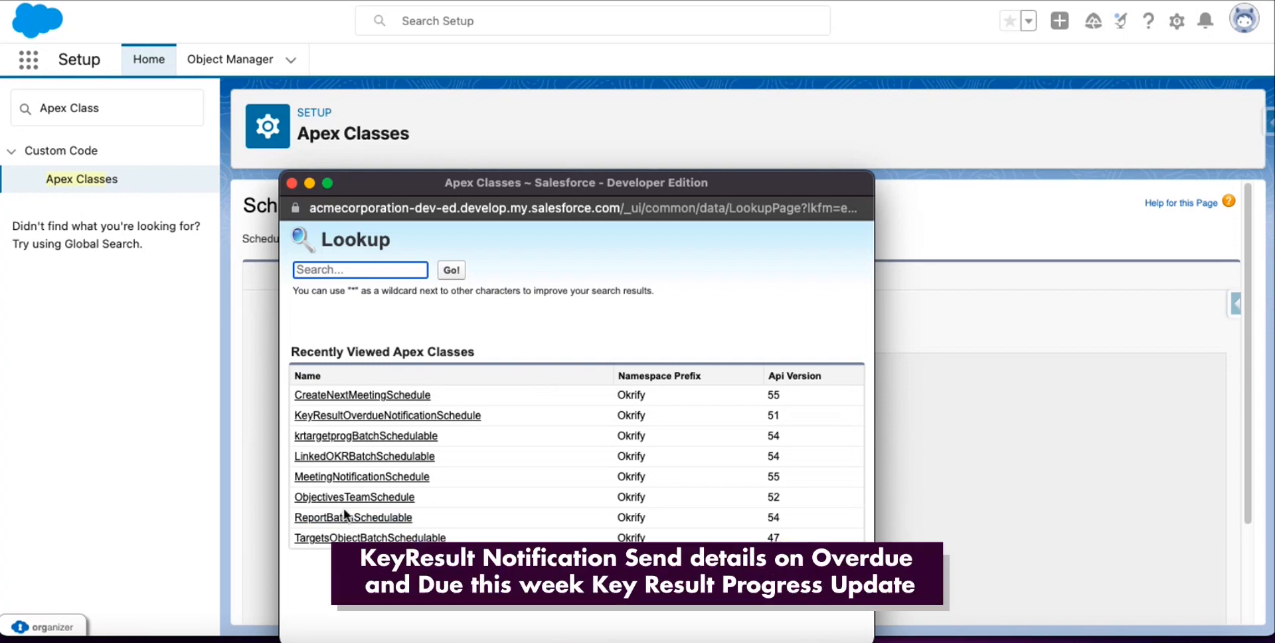
{"action": "left_click", "coordinate": [374, 419]}
Name the job KeyResultOverdueNotification, set a 10:00 AM preferred start time, and save.
{"action": "left_click", "coordinate": [479, 309]}
{"action": "scroll", "coordinate": [481, 302], "scroll_direction": "down", "scroll_amount": 2}
{"action": "type", "text": "K"}
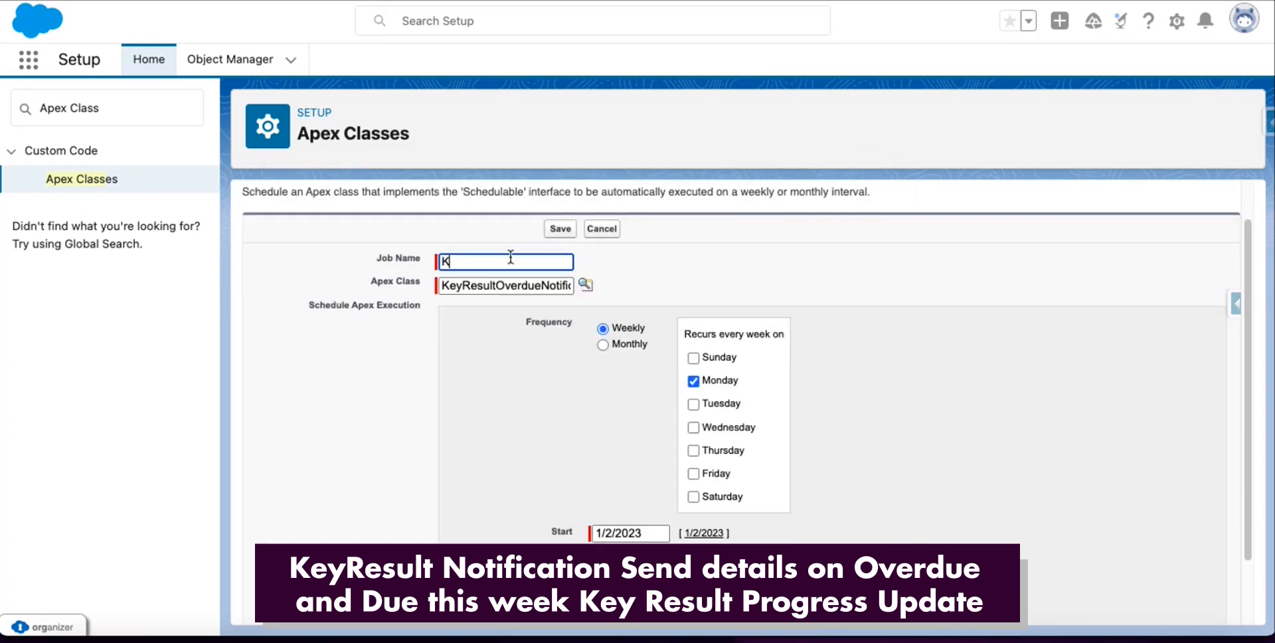
{"action": "type", "text": "eyResultOverdueNotification"}
{"action": "scroll", "coordinate": [600, 398], "scroll_direction": "down", "scroll_amount": 1}
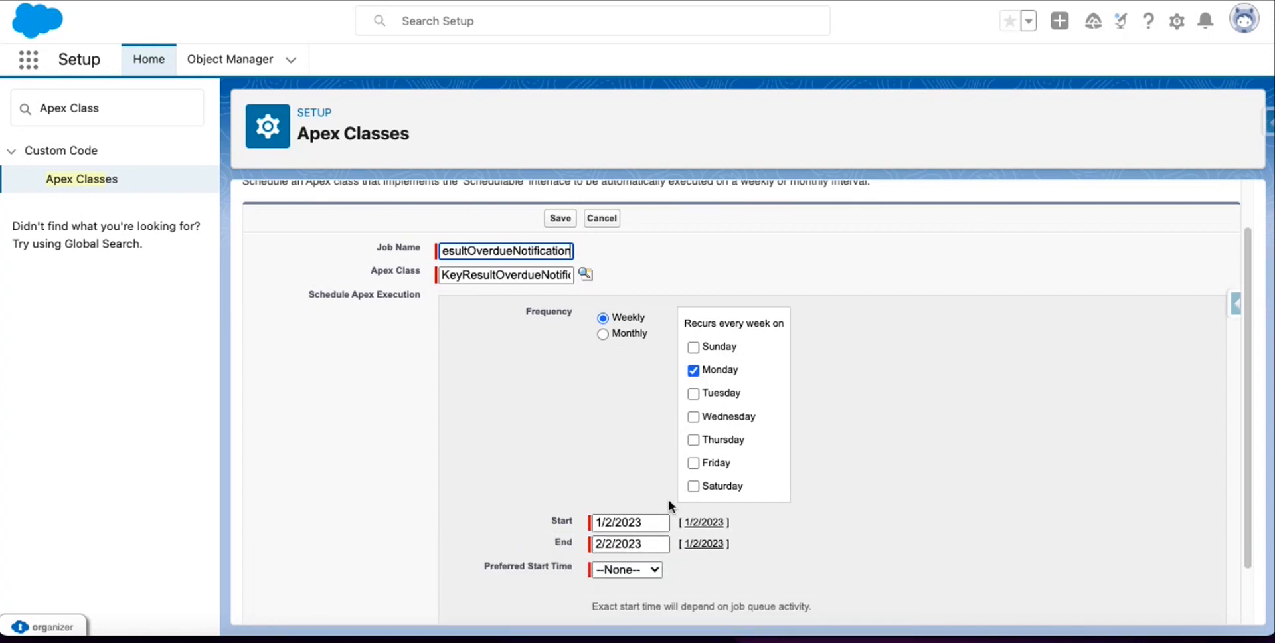
{"action": "scroll", "coordinate": [713, 380], "scroll_direction": "down", "scroll_amount": 1}
{"action": "scroll", "coordinate": [714, 385], "scroll_direction": "down", "scroll_amount": 1}
{"action": "left_click", "coordinate": [622, 517]}
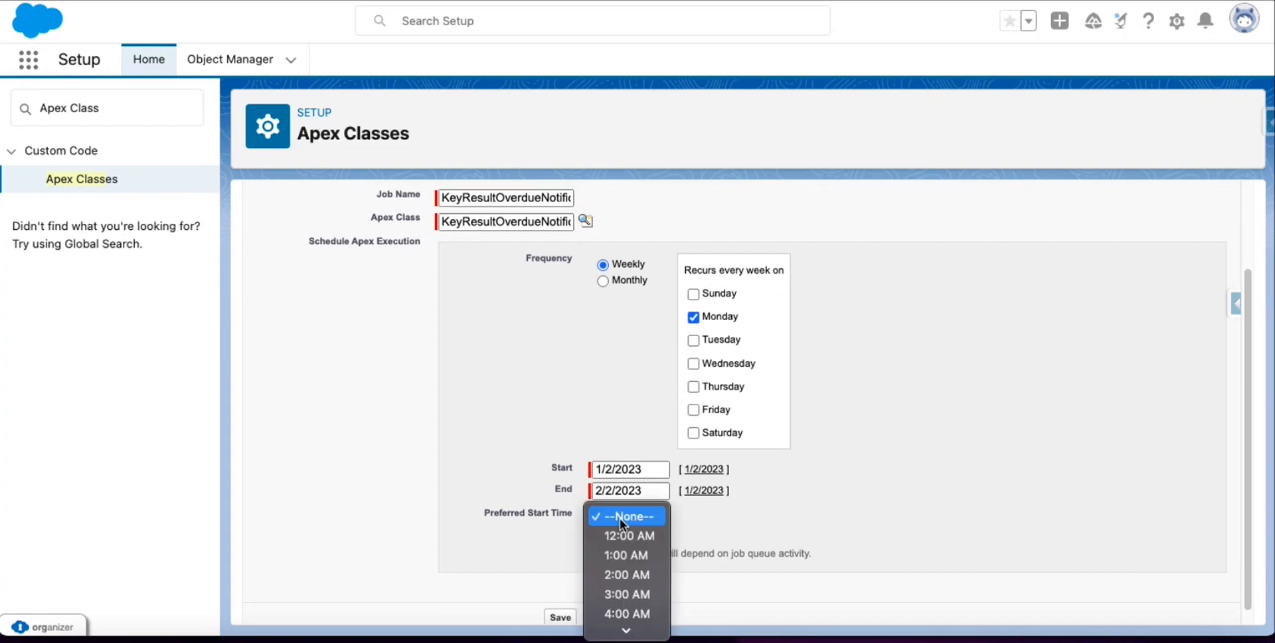
{"action": "scroll", "coordinate": [627, 589], "scroll_direction": "down", "scroll_amount": 5}
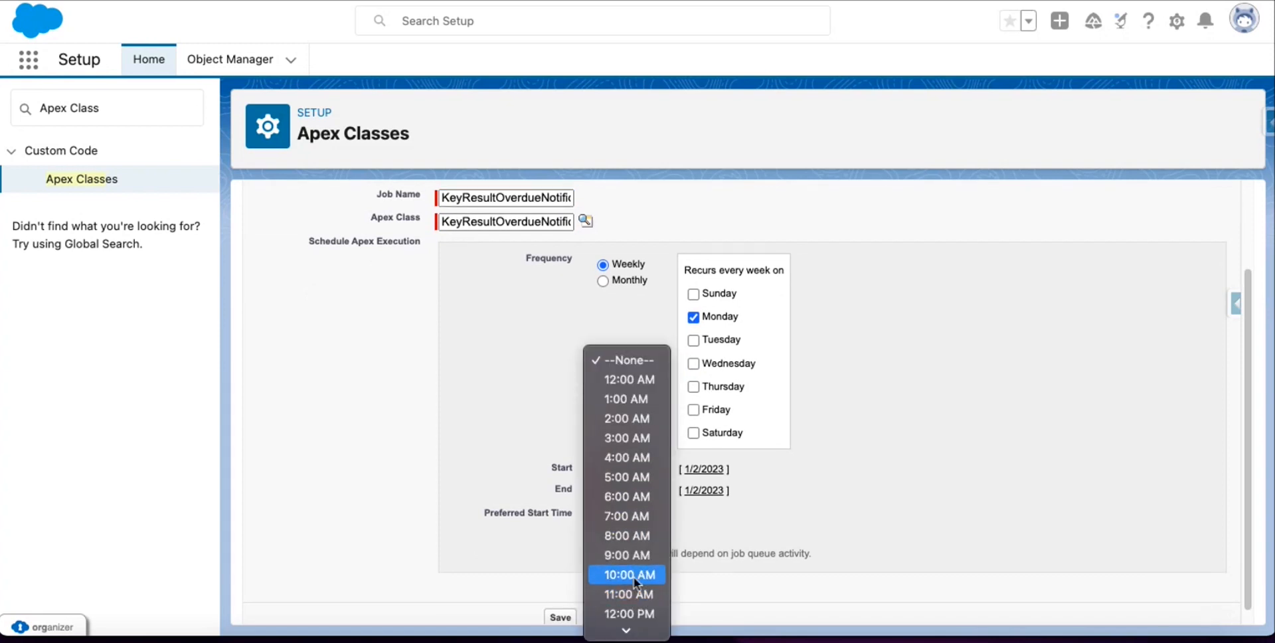
{"action": "left_click", "coordinate": [635, 575]}
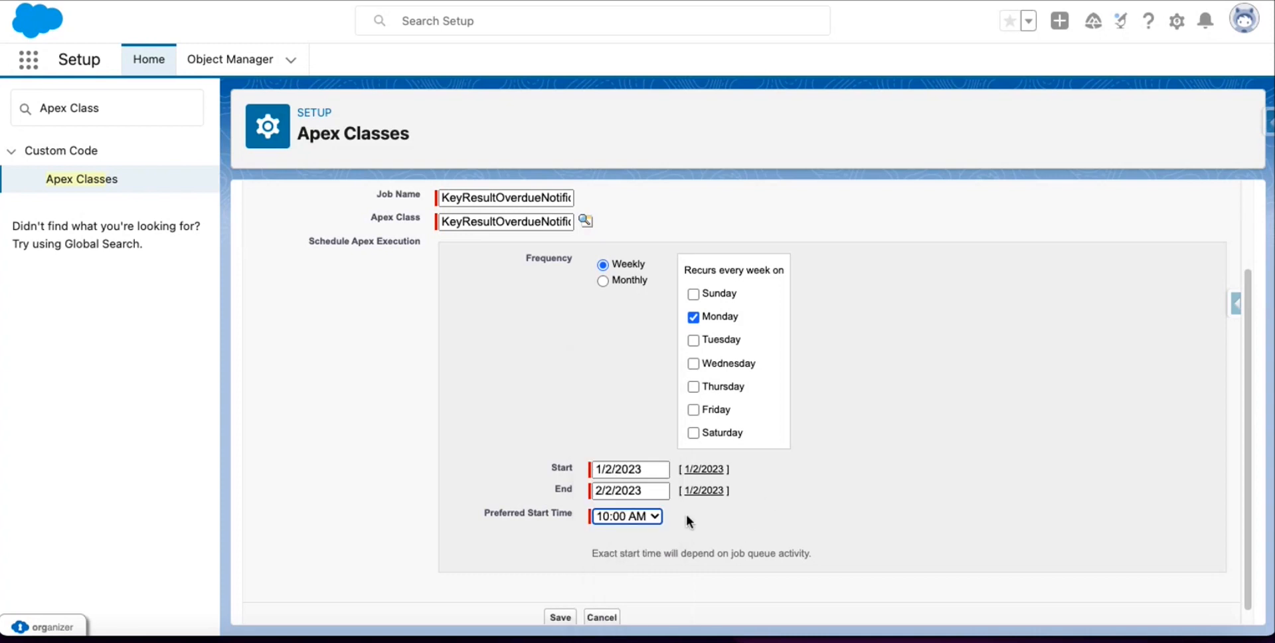
{"action": "left_click", "coordinate": [560, 617]}
{"action": "scroll", "coordinate": [696, 391], "scroll_direction": "down", "scroll_amount": 1}
{"action": "left_click", "coordinate": [874, 403]}
Schedule MeetingNotificationSchedule as job MeetingNotificationSchedule with an 8:00 AM preferred start time.
{"action": "left_click", "coordinate": [585, 331]}
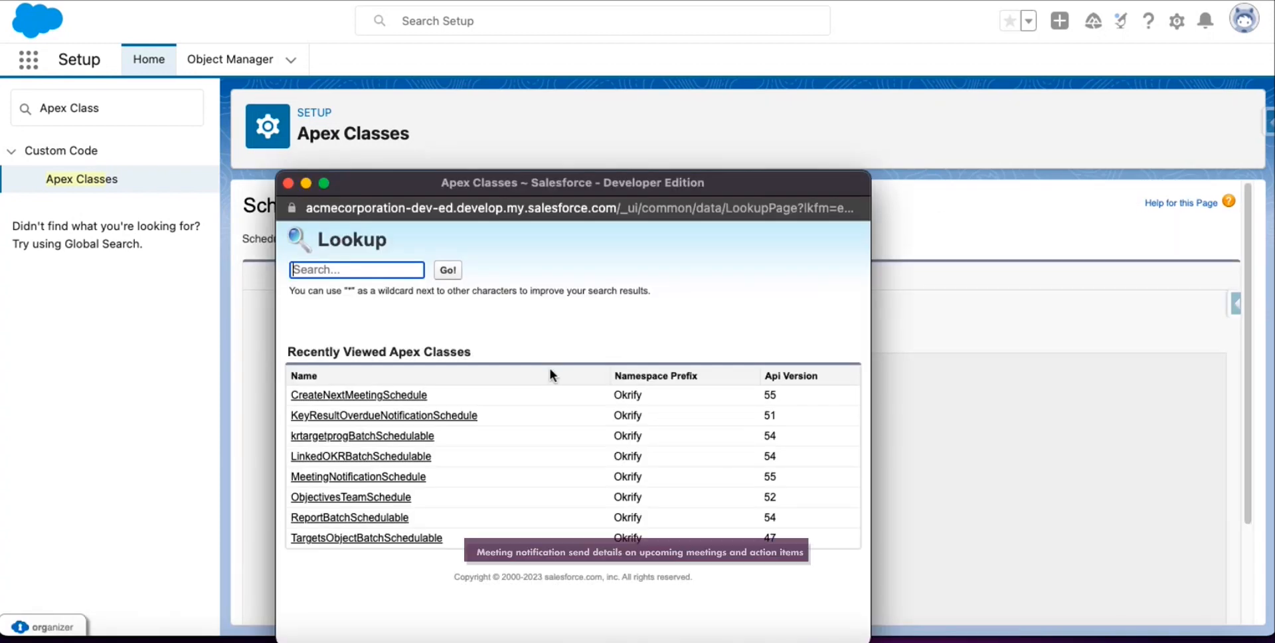
{"action": "left_click", "coordinate": [389, 476]}
{"action": "left_click", "coordinate": [492, 309]}
{"action": "type", "text": "MeetingNotificationSchedule"}
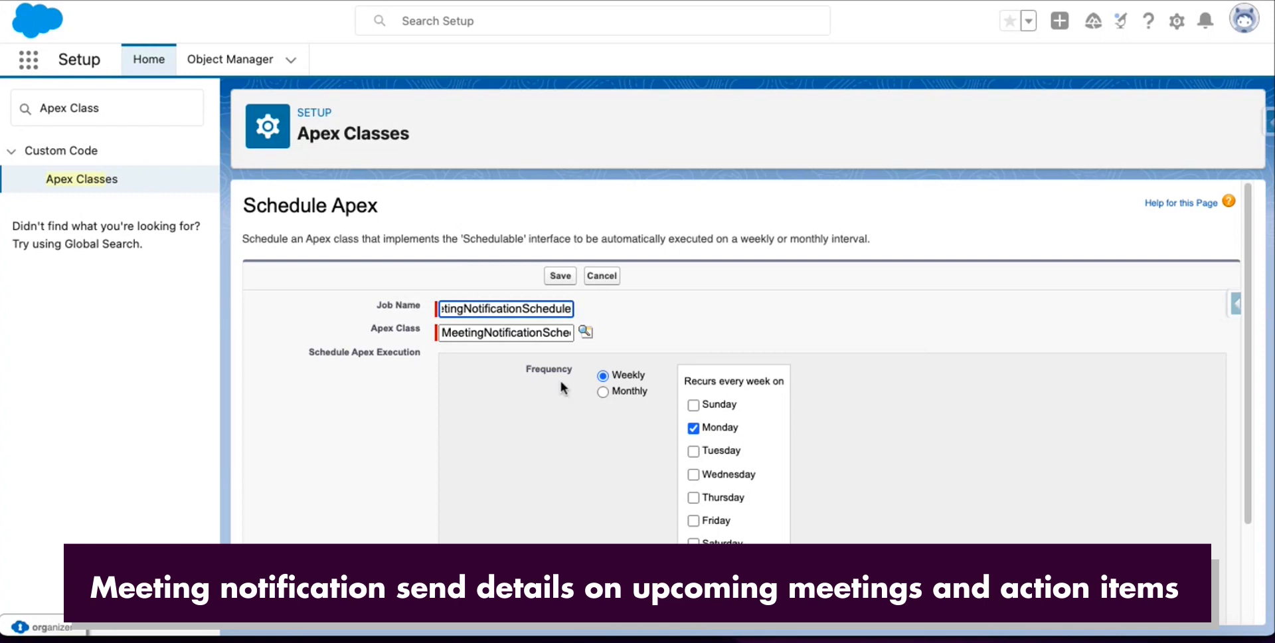
{"action": "scroll", "coordinate": [562, 381], "scroll_direction": "down", "scroll_amount": 2}
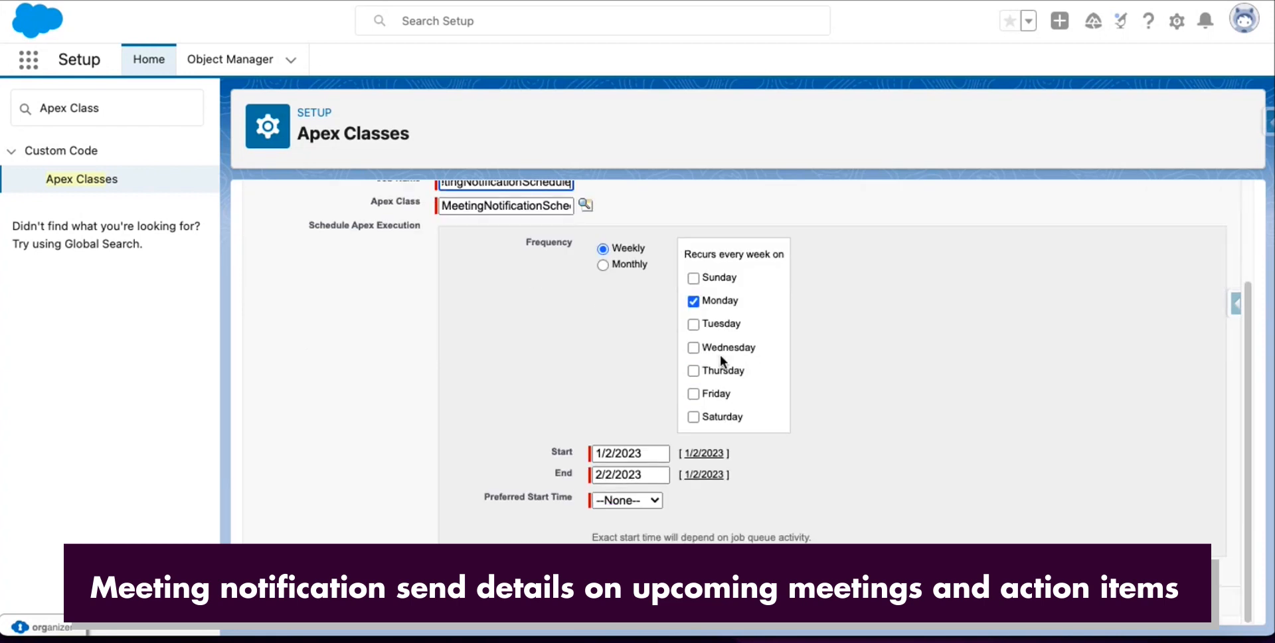
{"action": "left_click", "coordinate": [631, 501]}
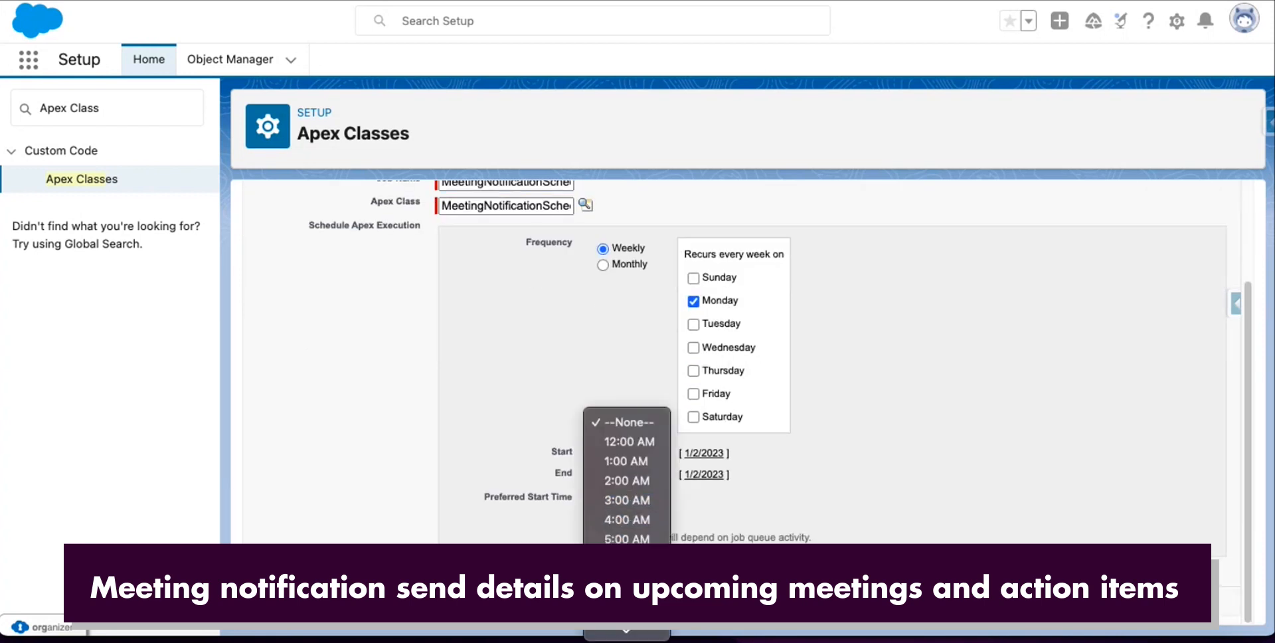
{"action": "left_click", "coordinate": [627, 597]}
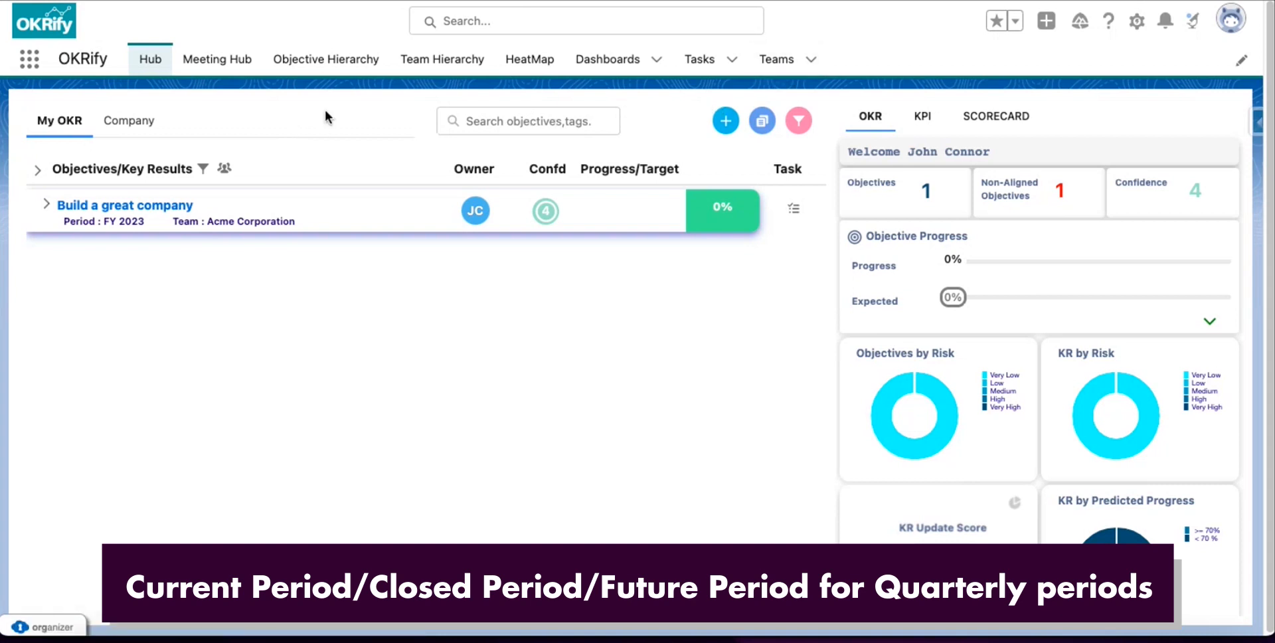
Open the All Periods list and start a new period named 2021-2023.
{"action": "left_click", "coordinate": [35, 66]}
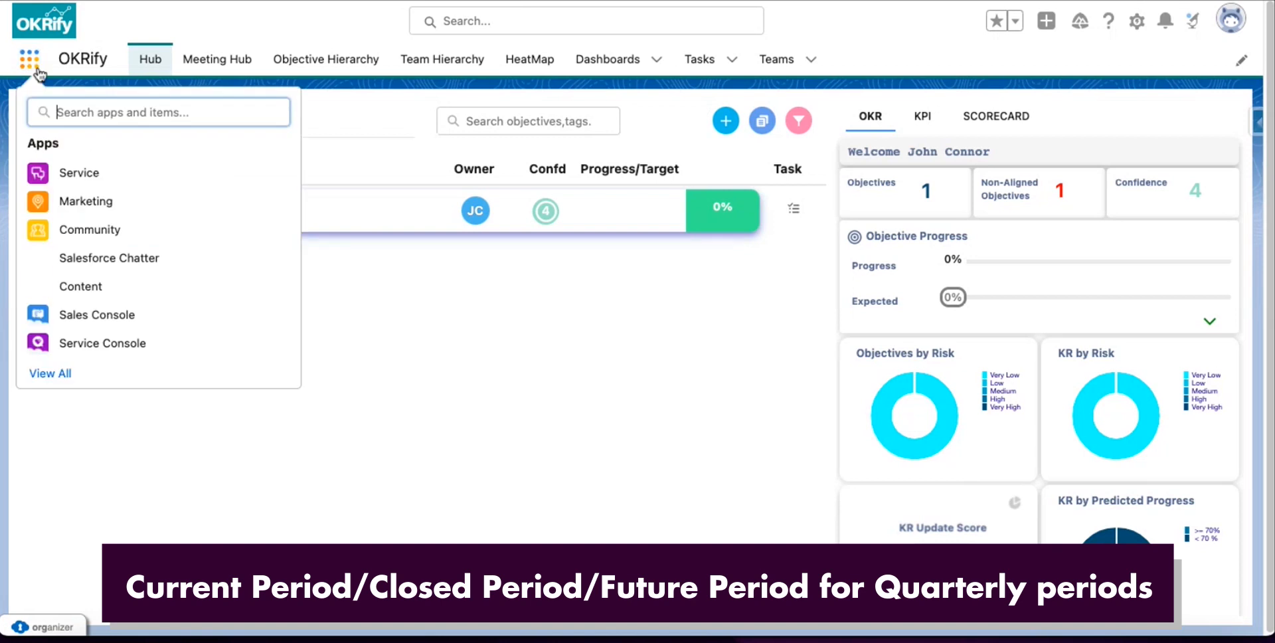
{"action": "type", "text": "Period"}
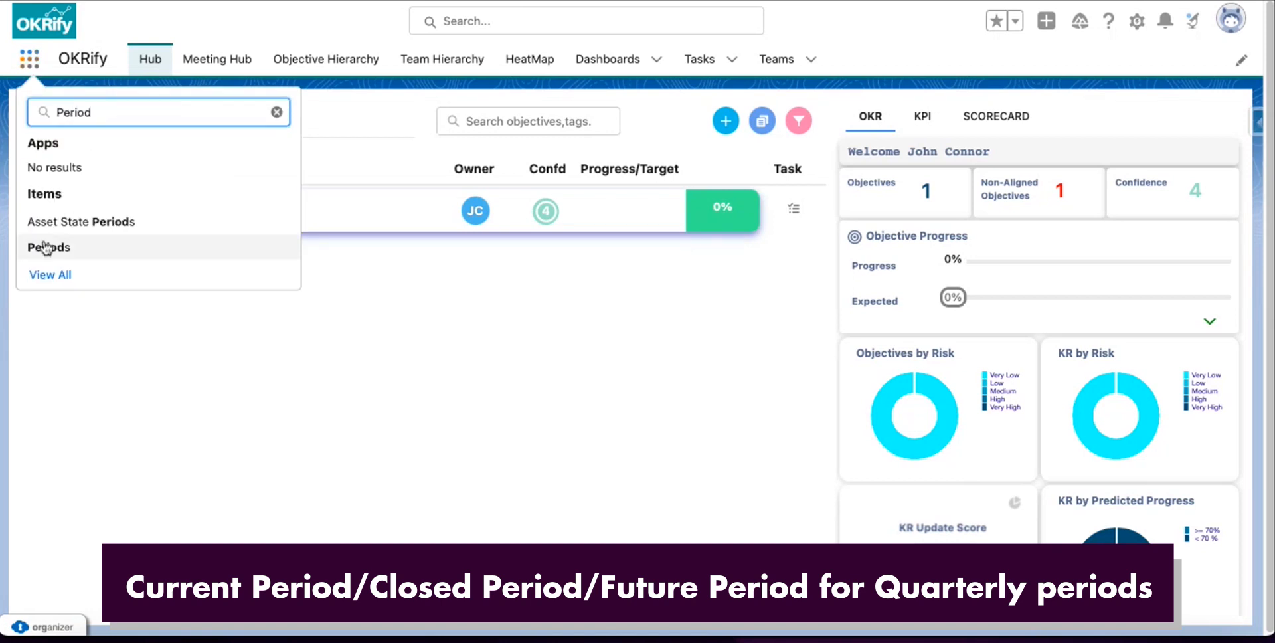
{"action": "left_click", "coordinate": [45, 247]}
{"action": "left_click", "coordinate": [126, 127]}
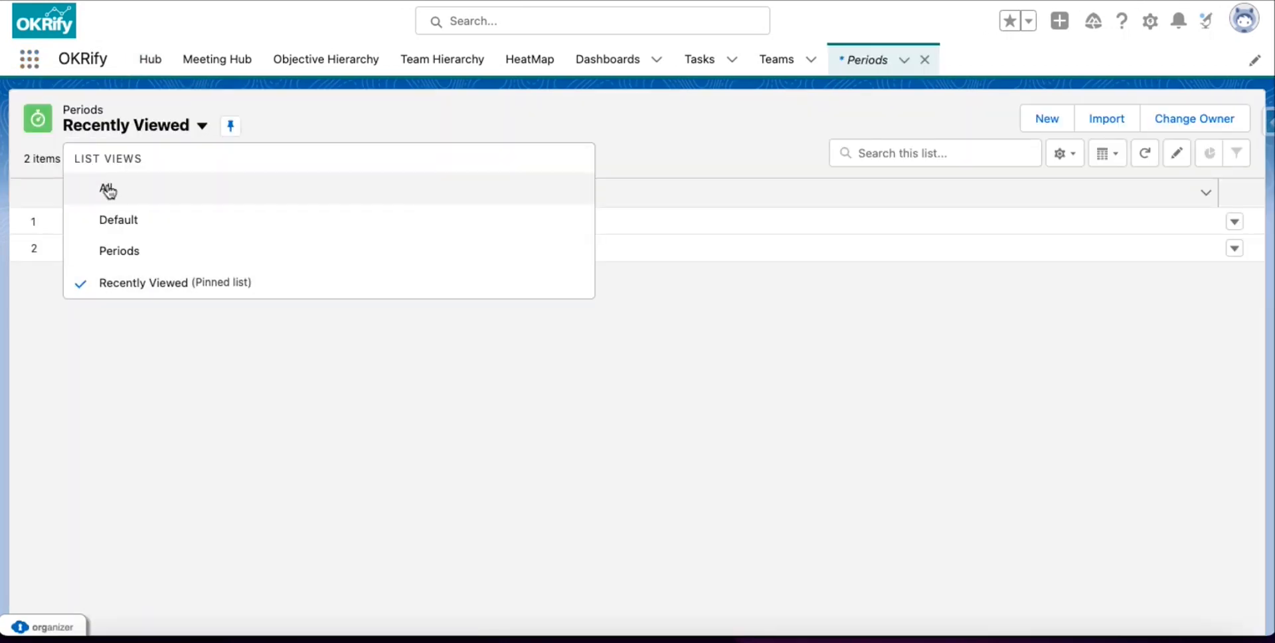
{"action": "left_click", "coordinate": [108, 191]}
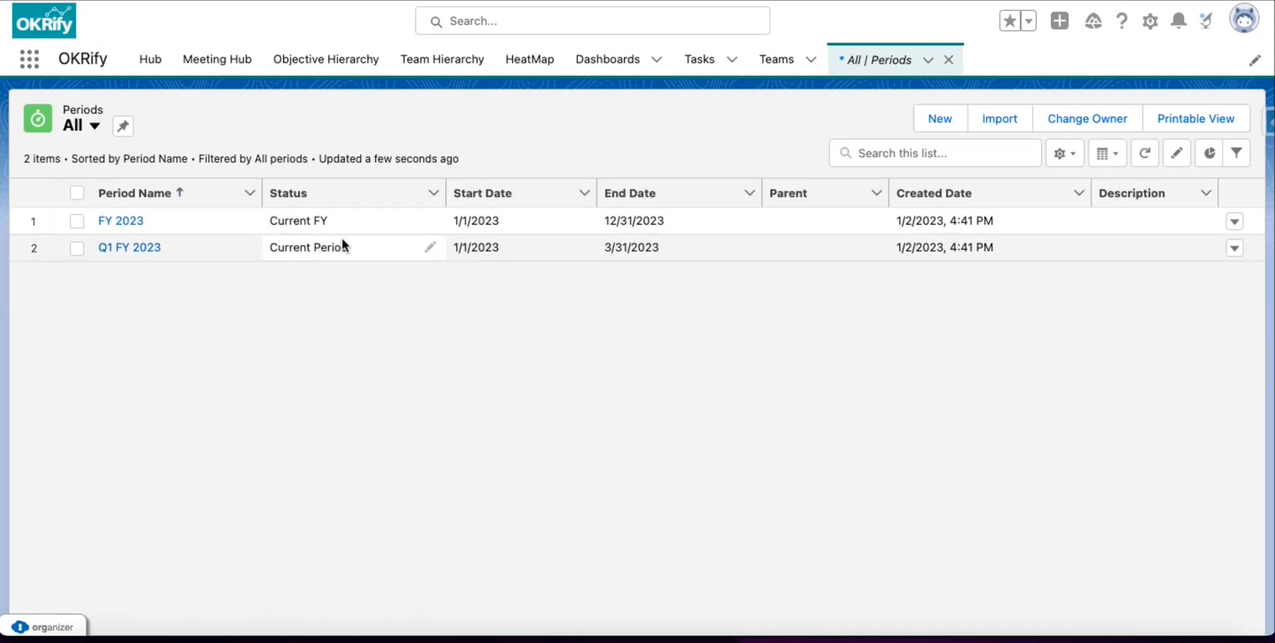
{"action": "left_click", "coordinate": [943, 122]}
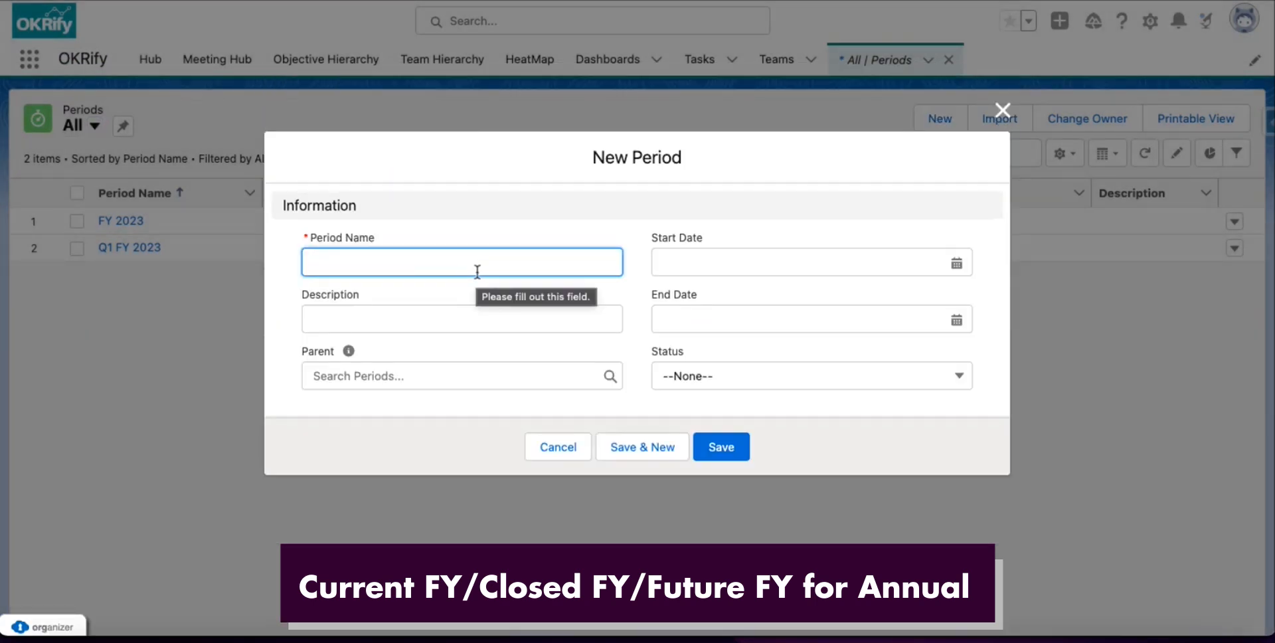
{"action": "type", "text": "20"}
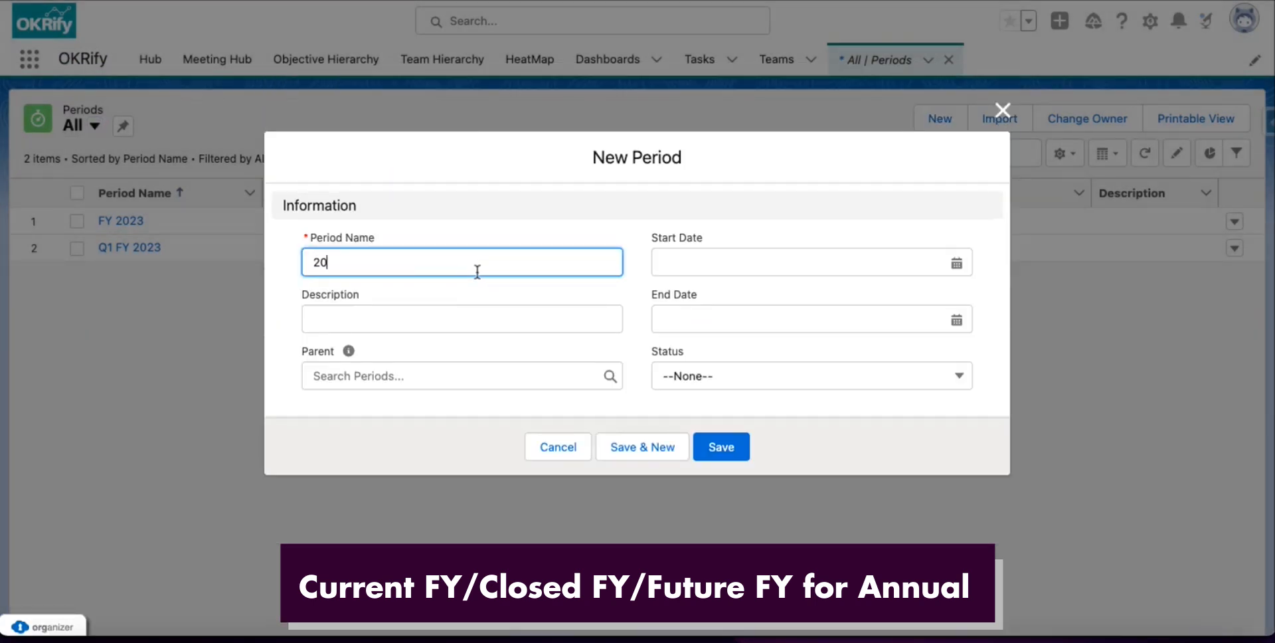
{"action": "type", "text": "21-2023"}
Set the period to run 1/1/2021 to 12/31/2023 with status Current Str Period, and save.
{"action": "left_click", "coordinate": [355, 315]}
{"action": "type", "text": "2021-2023"}
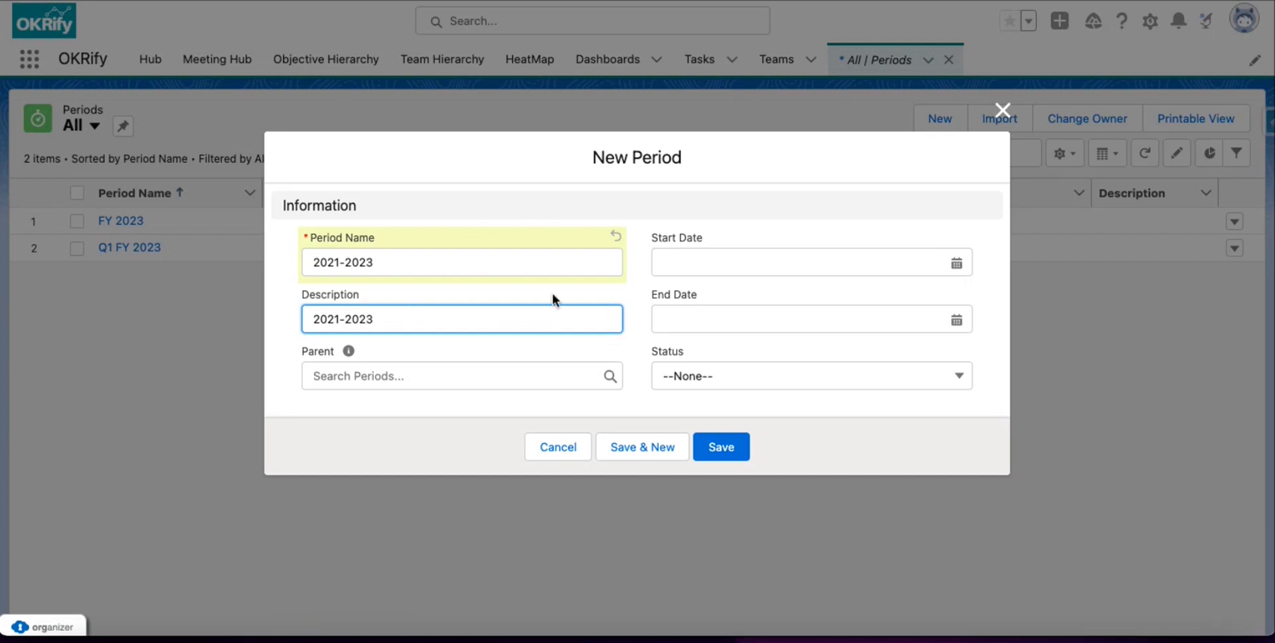
{"action": "left_click", "coordinate": [702, 258]}
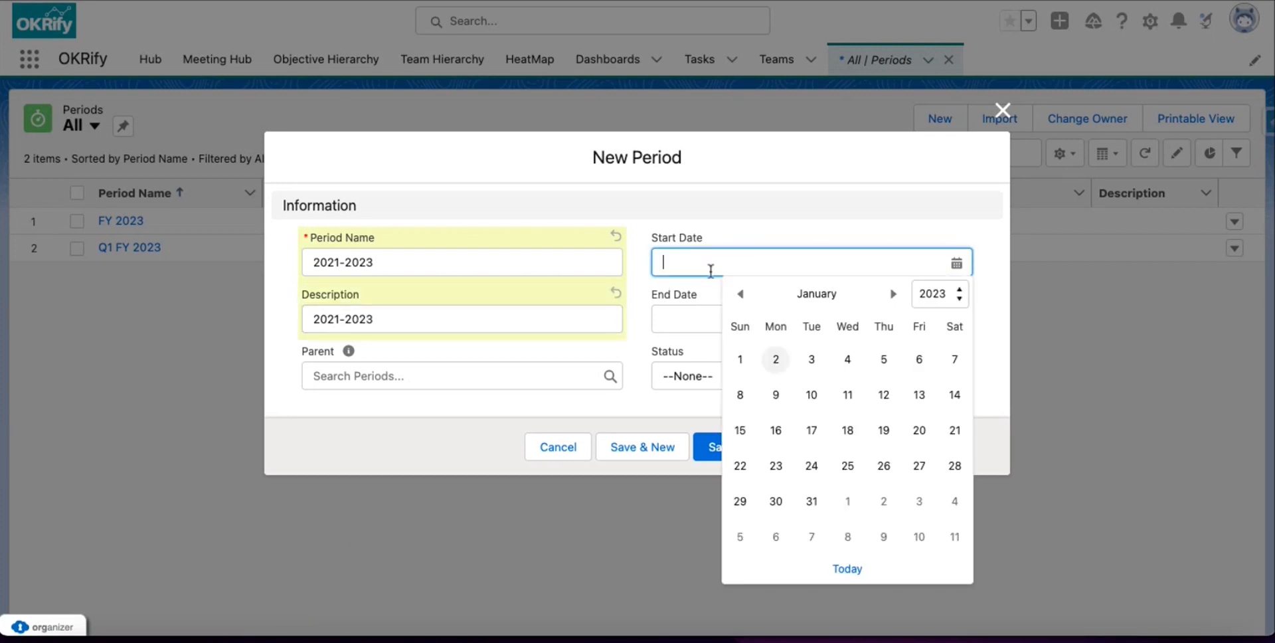
{"action": "left_click", "coordinate": [926, 297]}
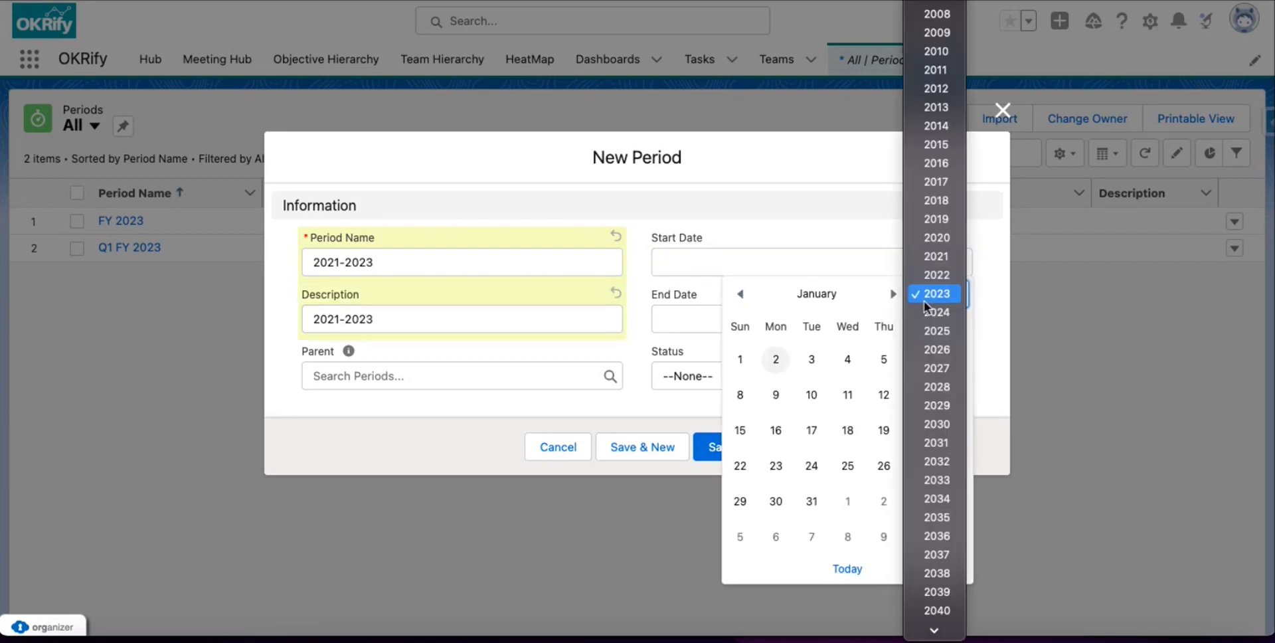
{"action": "left_click", "coordinate": [937, 256]}
{"action": "left_click", "coordinate": [919, 362]}
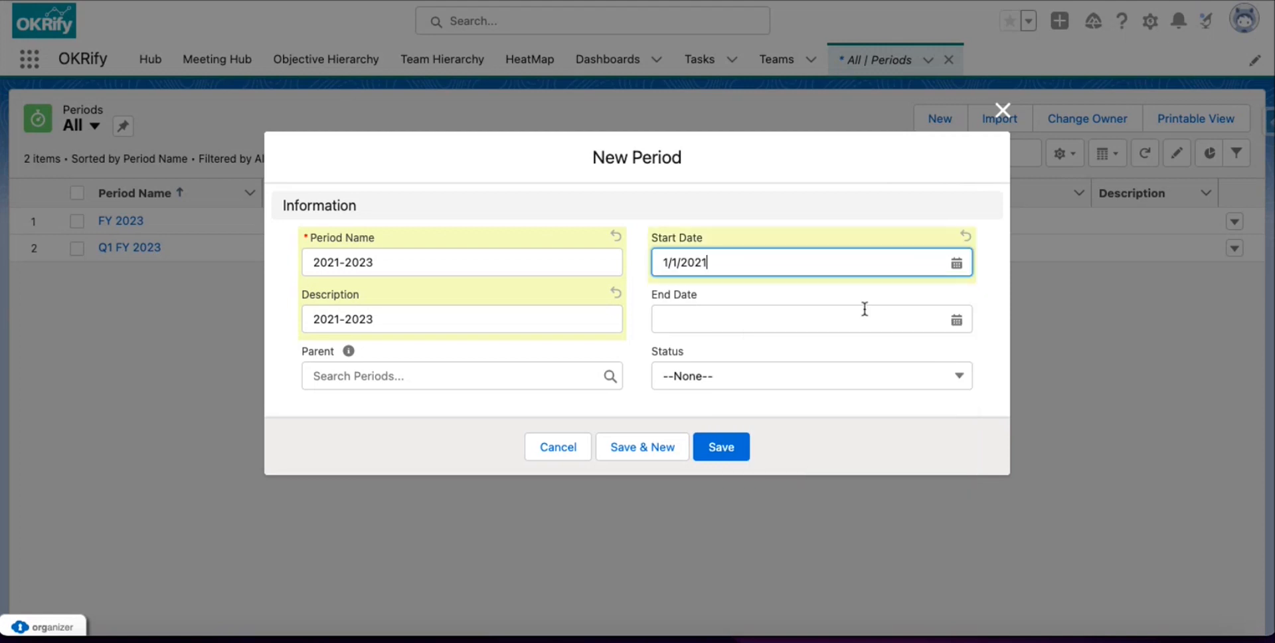
{"action": "left_click", "coordinate": [865, 312]}
{"action": "left_click", "coordinate": [921, 15]}
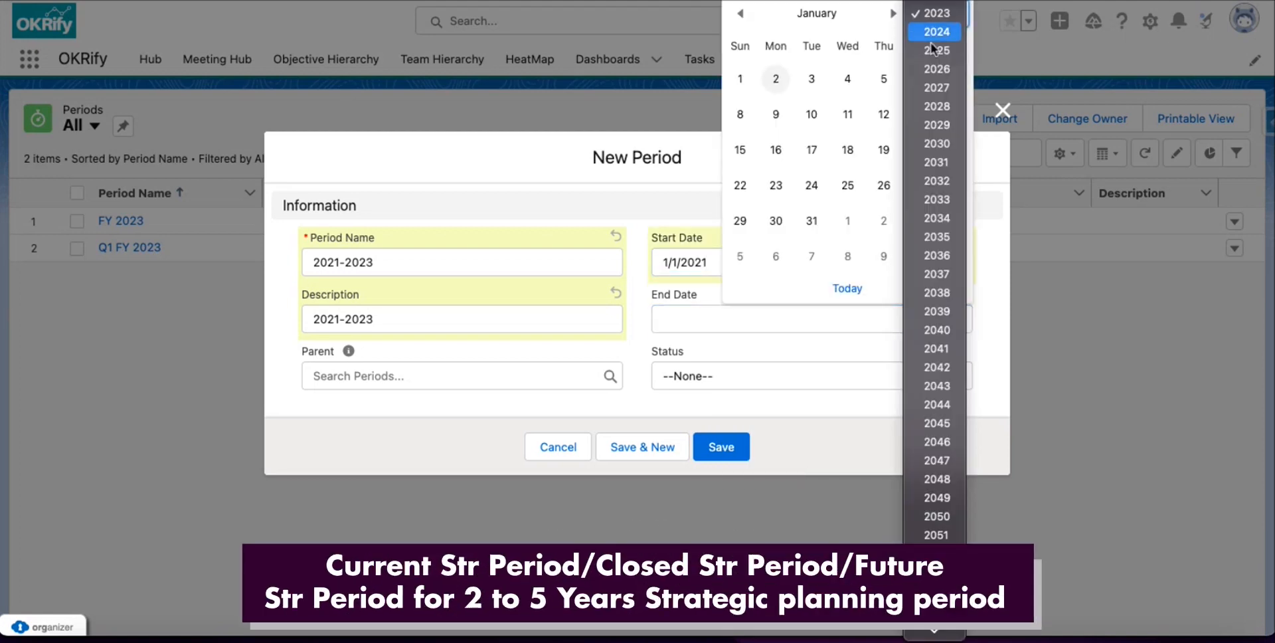
{"action": "left_click", "coordinate": [937, 32]}
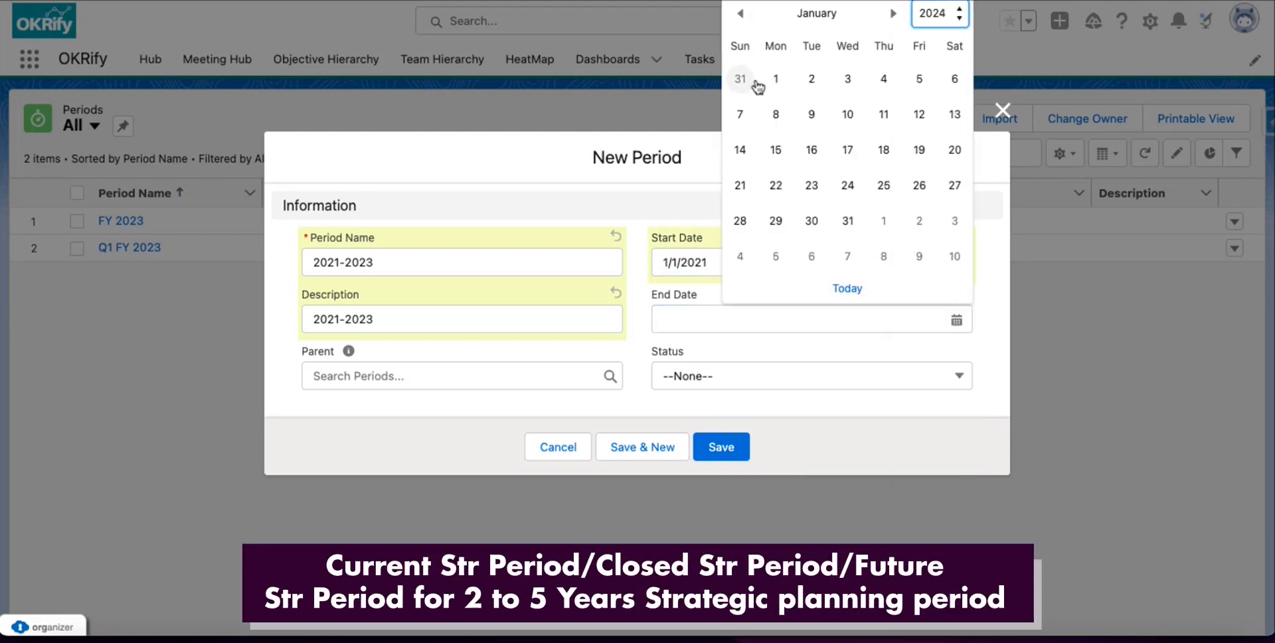
{"action": "left_click", "coordinate": [748, 89]}
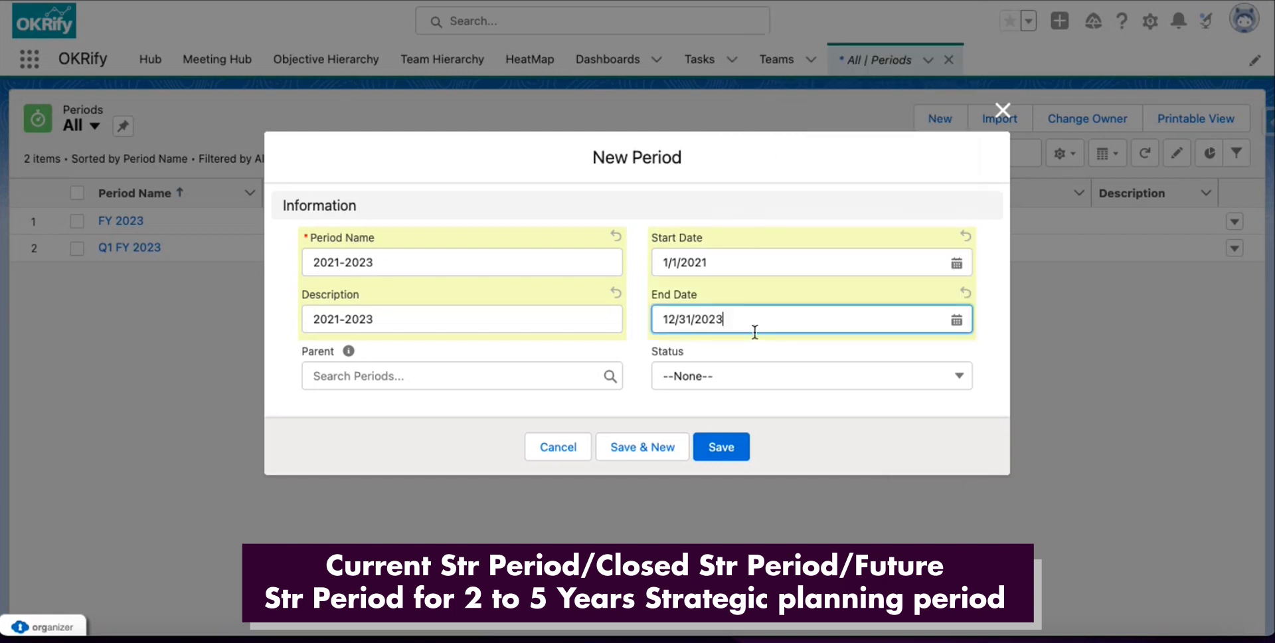
{"action": "left_click", "coordinate": [697, 379]}
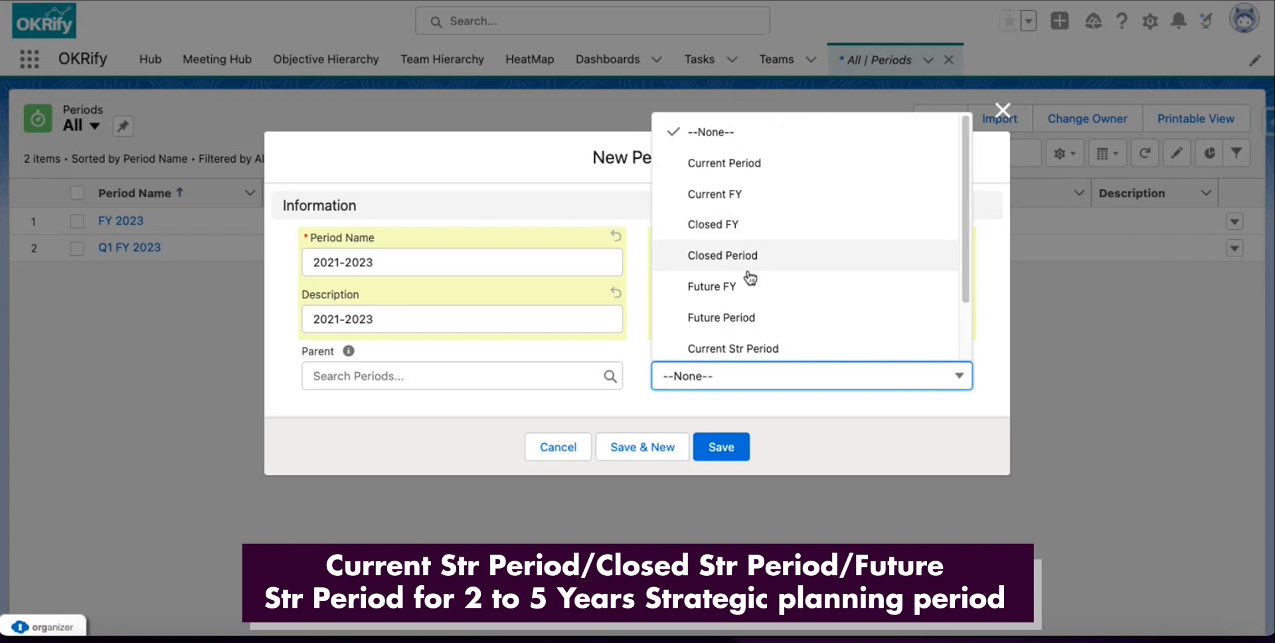
{"action": "left_click", "coordinate": [742, 345]}
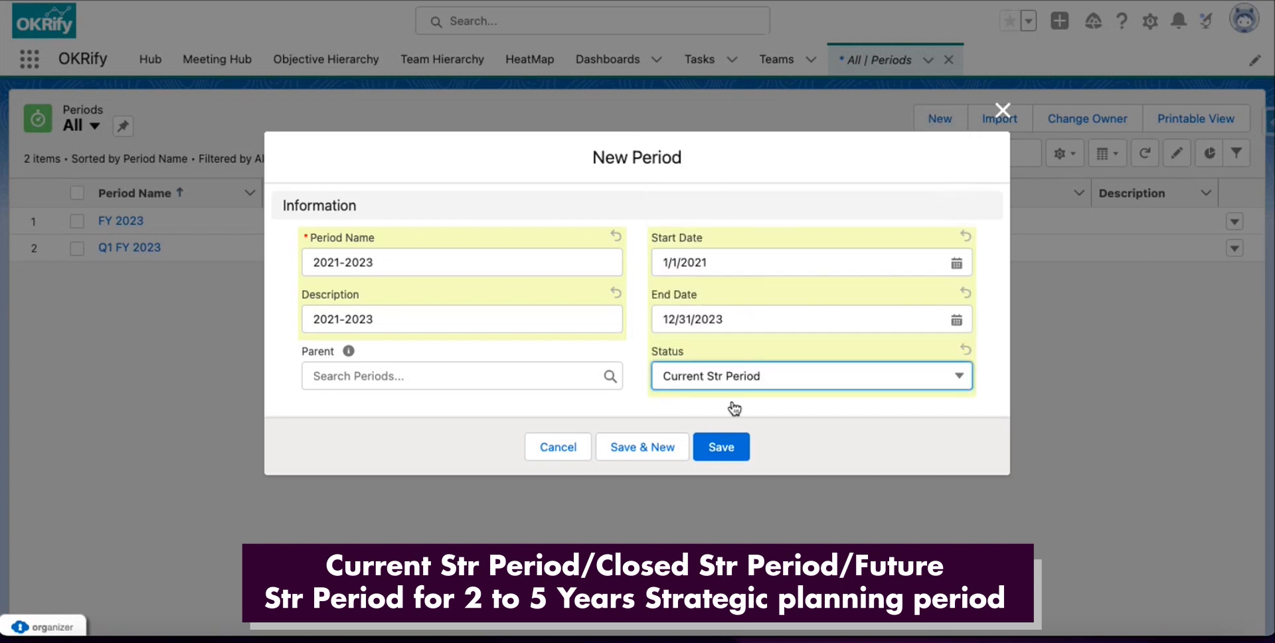
{"action": "left_click", "coordinate": [711, 455]}
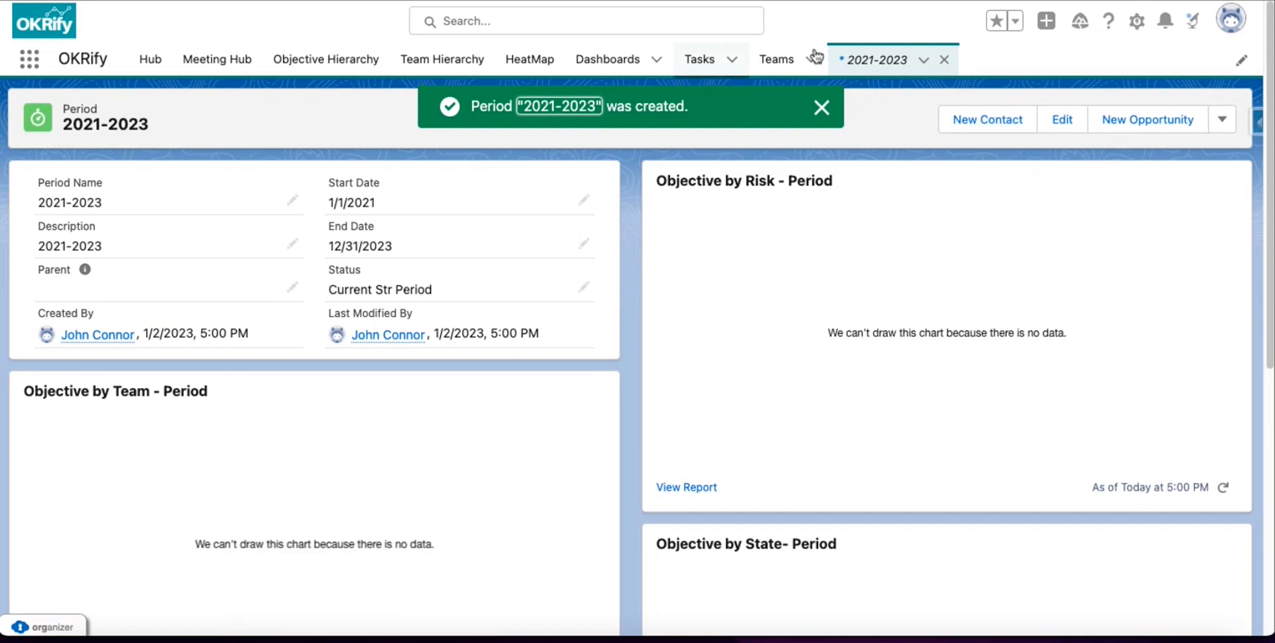
Start a new period named Q2 FY 2023, running from 4/1/2023 to 6/30/2023.
{"action": "left_click", "coordinate": [943, 59]}
{"action": "left_click", "coordinate": [1029, 123]}
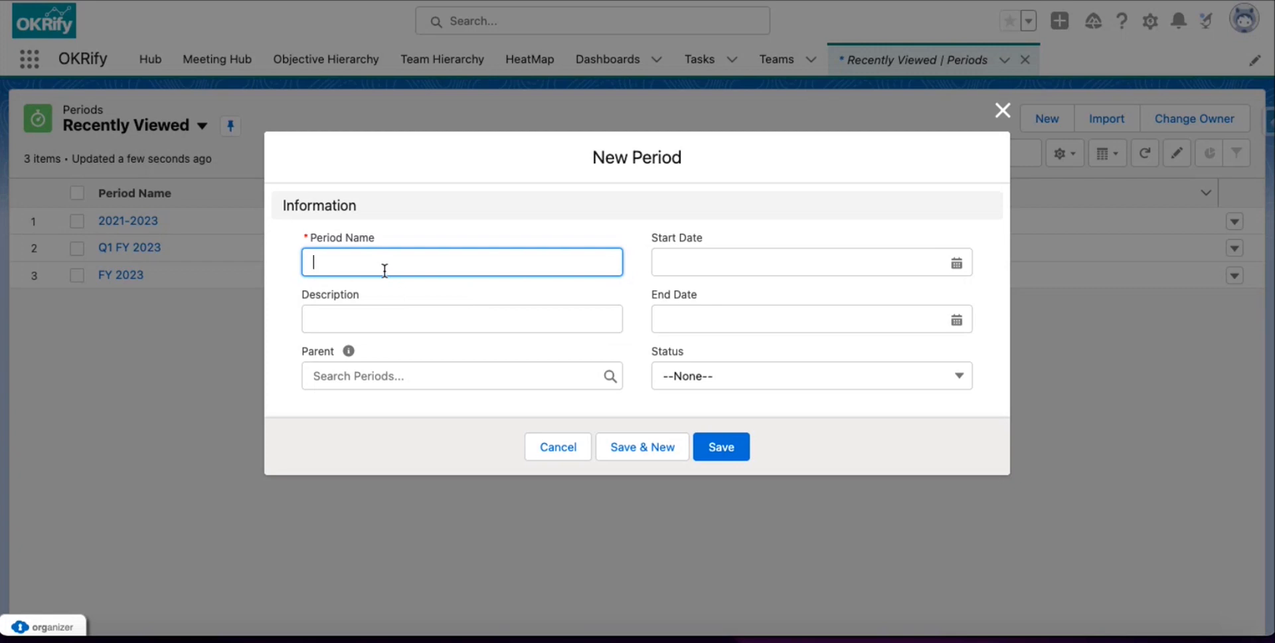
{"action": "type", "text": "Q2 FY 2023"}
{"action": "left_click", "coordinate": [659, 262]}
{"action": "left_click", "coordinate": [893, 294]}
{"action": "left_click", "coordinate": [893, 294]}
{"action": "left_click", "coordinate": [893, 294]}
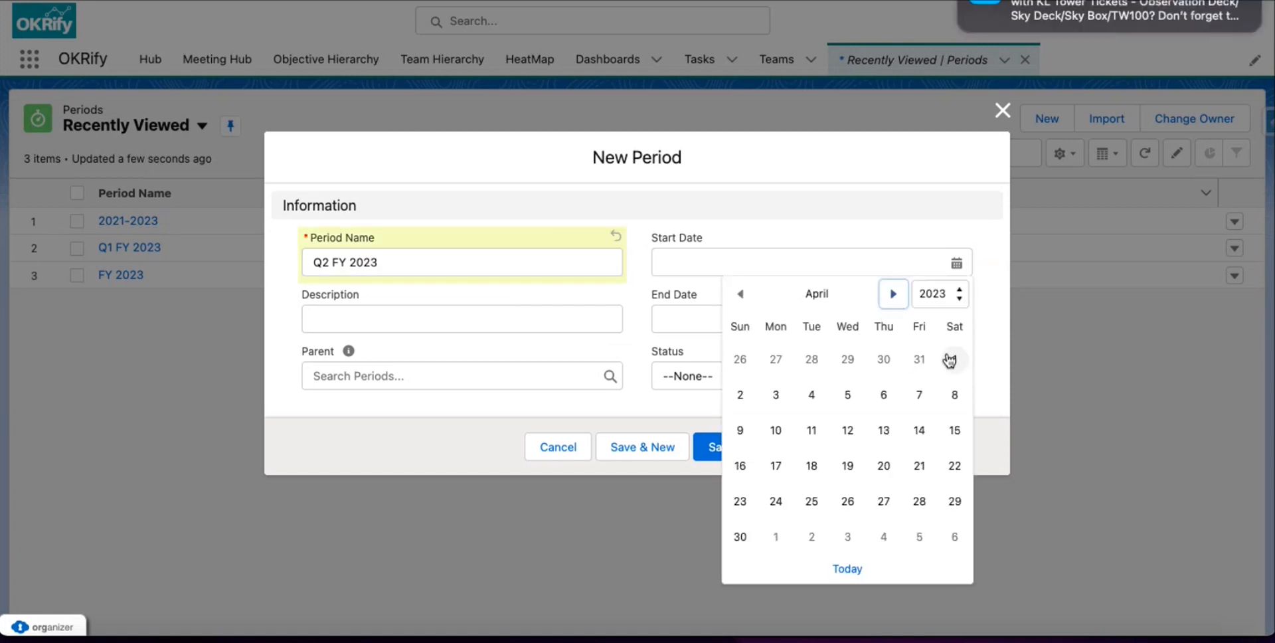
{"action": "left_click", "coordinate": [950, 360]}
{"action": "left_click", "coordinate": [784, 318]}
{"action": "left_click", "coordinate": [893, 13]}
{"action": "left_click", "coordinate": [894, 14]}
{"action": "left_click", "coordinate": [893, 14]}
{"action": "left_click", "coordinate": [894, 14]}
{"action": "left_click", "coordinate": [893, 13]}
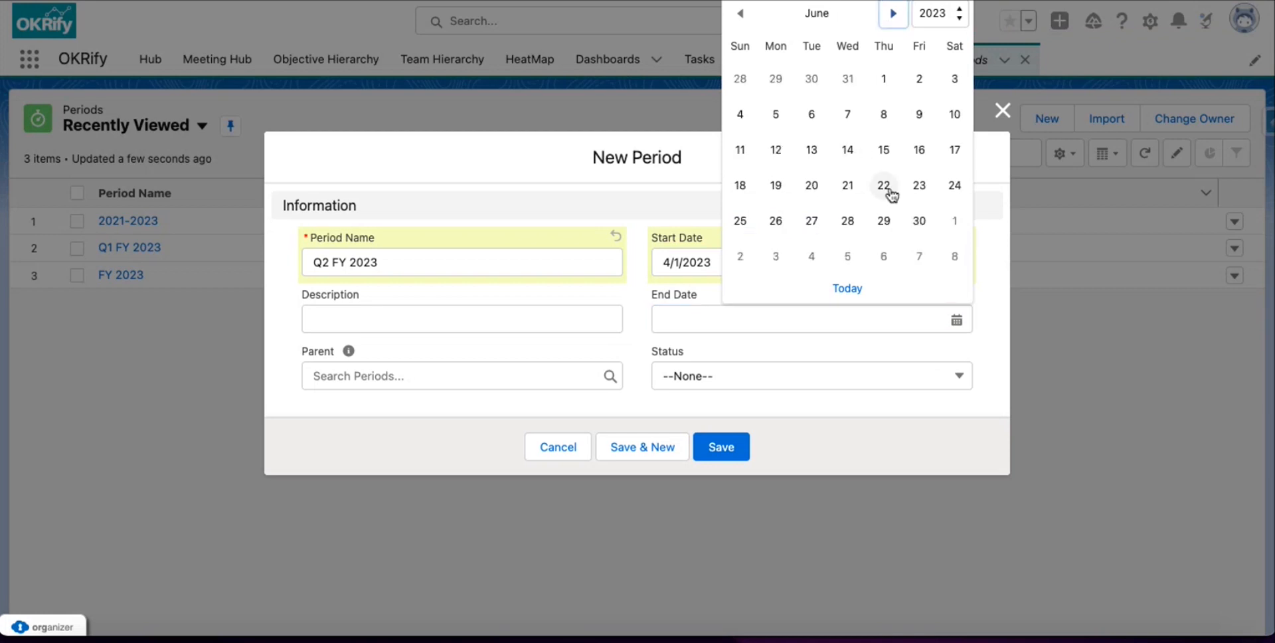
{"action": "left_click", "coordinate": [920, 221]}
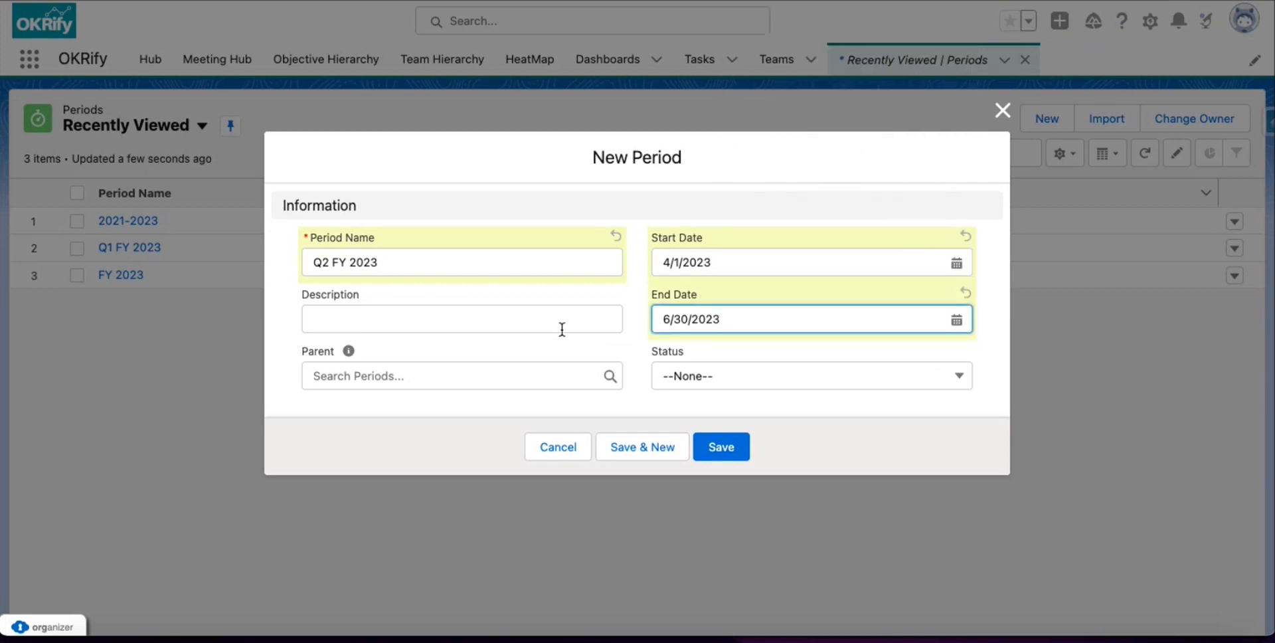
Reuse the name as the description, set parent FY 2023 and status Future Period, then save.
{"action": "left_click_drag", "start_coordinate": [398, 266], "coordinate": [296, 265]}
{"action": "key", "text": "ctrl+c"}
{"action": "left_click", "coordinate": [340, 323]}
{"action": "key", "text": "ctrl+v"}
{"action": "left_click", "coordinate": [395, 376]}
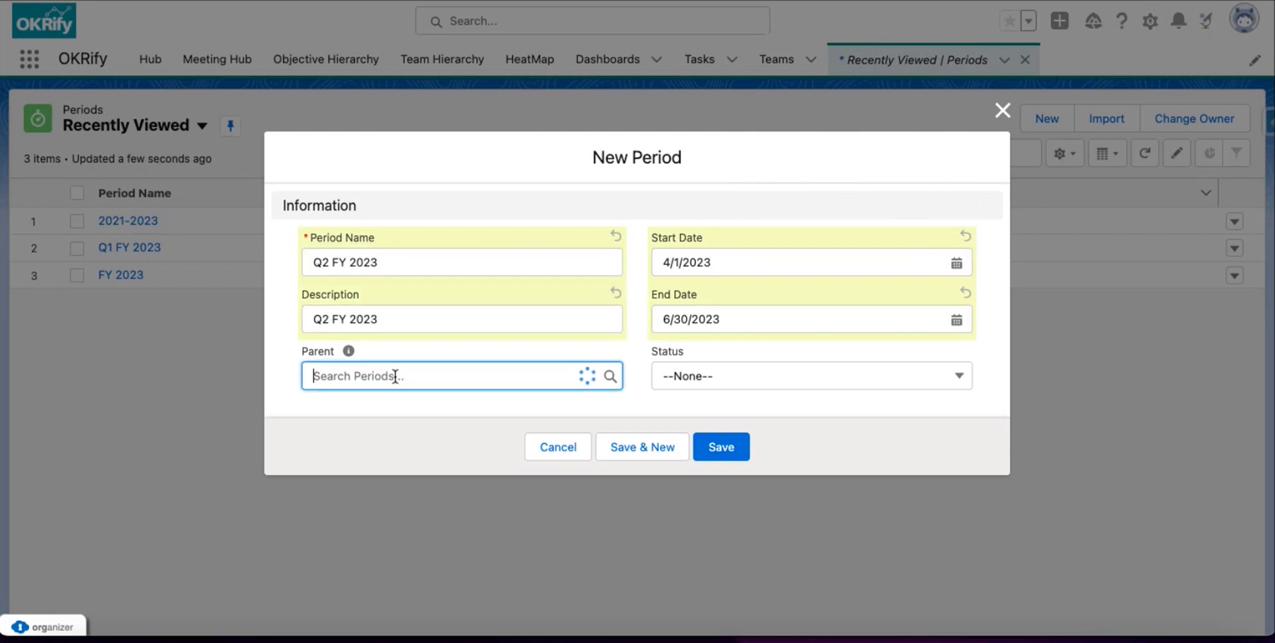
{"action": "left_click", "coordinate": [354, 495]}
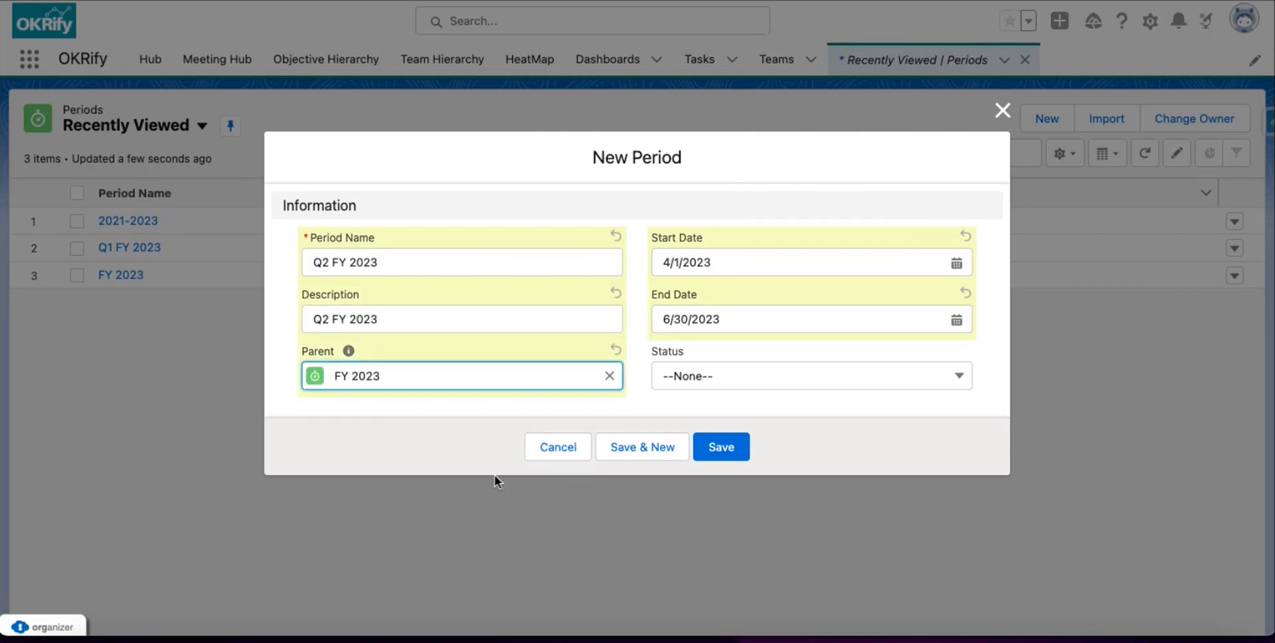
{"action": "left_click", "coordinate": [717, 379]}
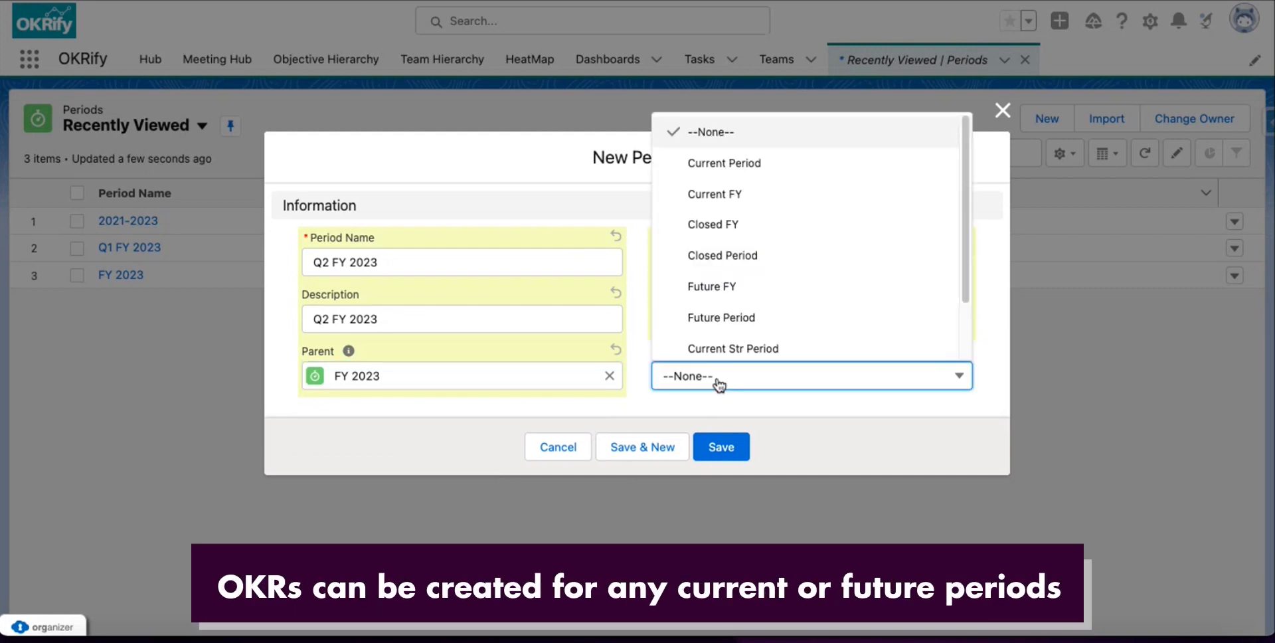
{"action": "left_click", "coordinate": [751, 317]}
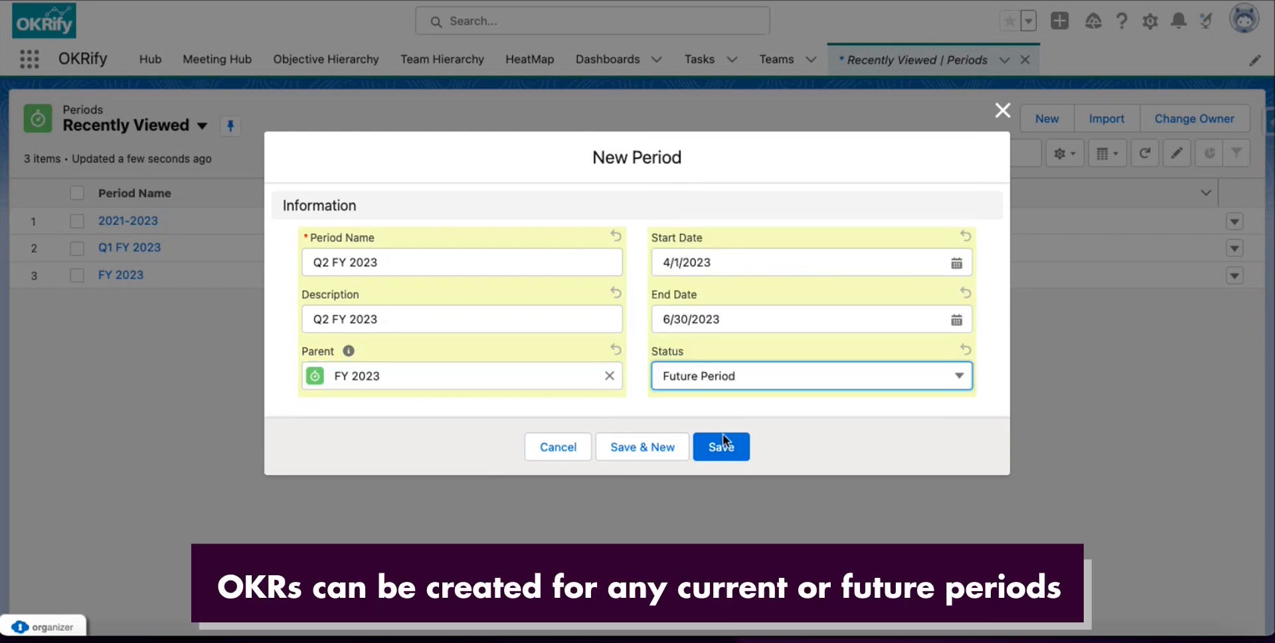
{"action": "left_click", "coordinate": [718, 452]}
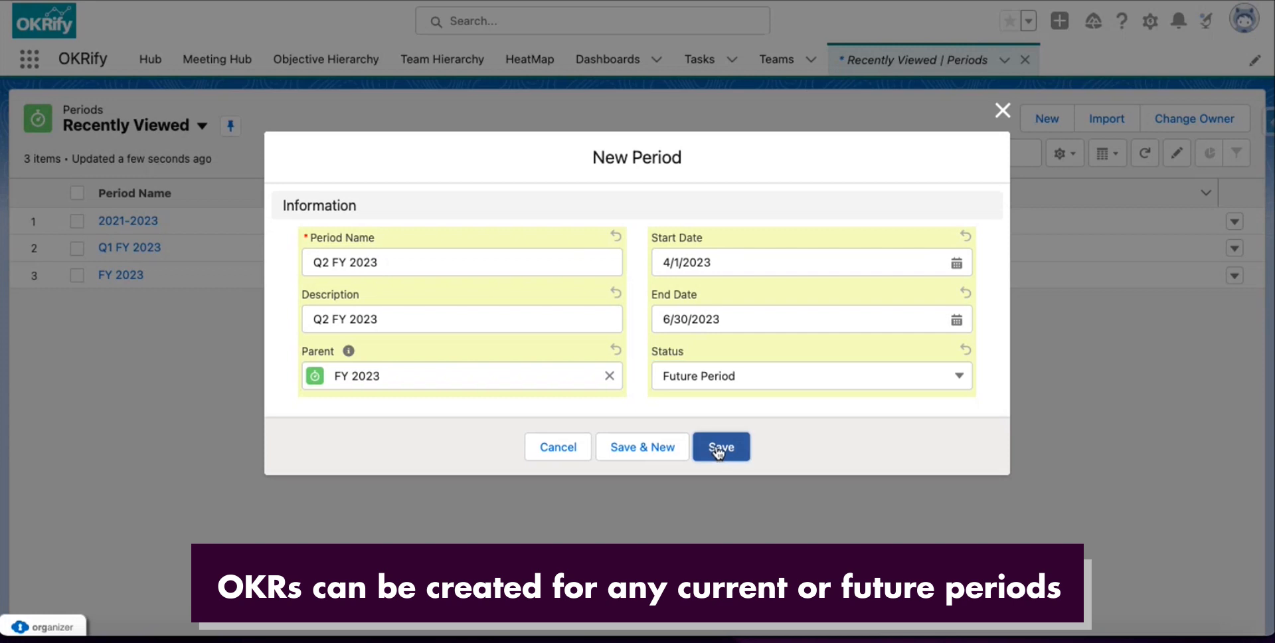
{"action": "left_click", "coordinate": [717, 447]}
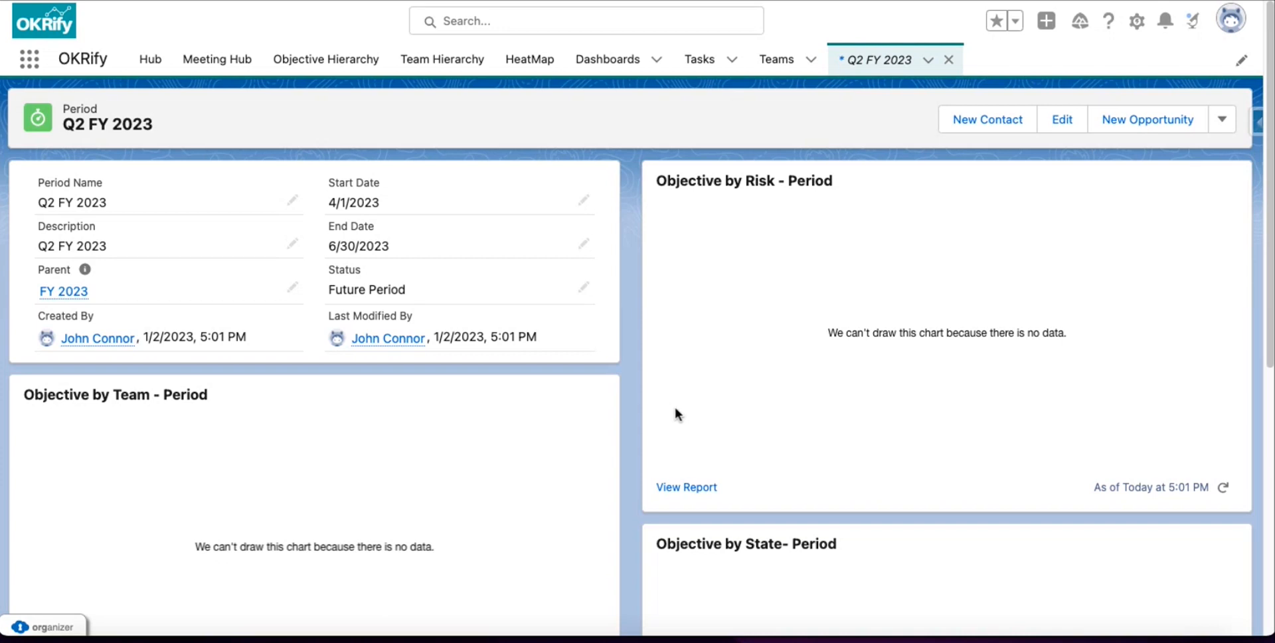
Add a new team named 'Sales NA' with Sales as its parent team and save it.
{"action": "left_click", "coordinate": [793, 68]}
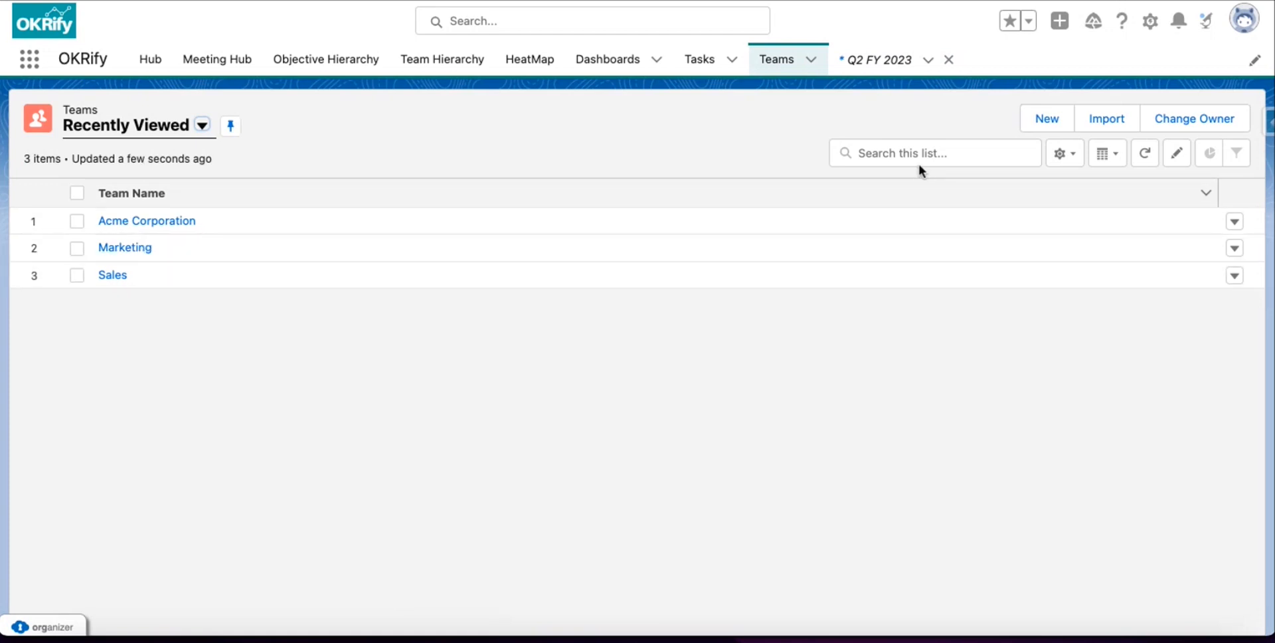
{"action": "left_click", "coordinate": [1046, 126]}
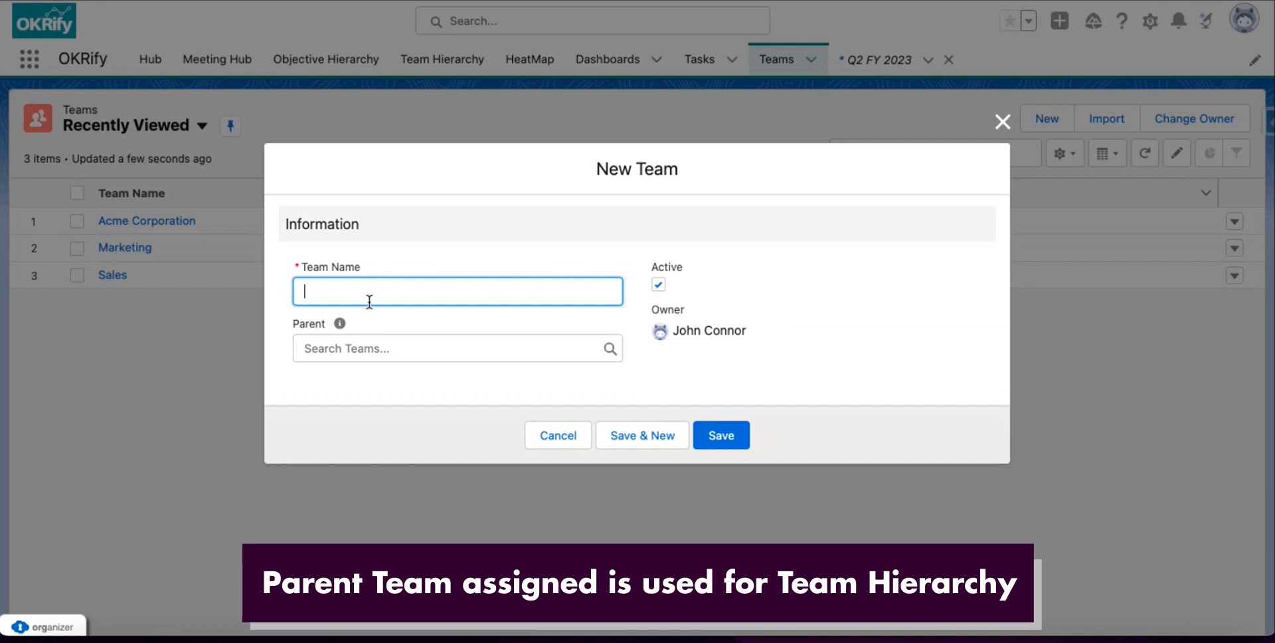
{"action": "type", "text": "Sales NA"}
{"action": "left_click", "coordinate": [361, 349]}
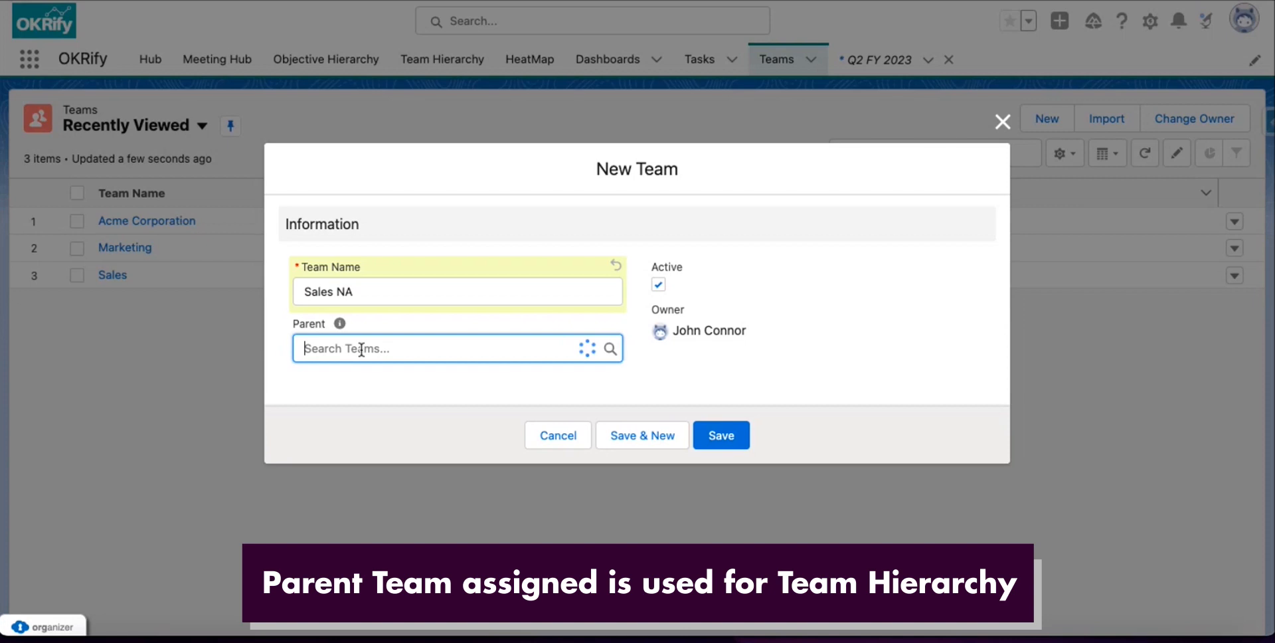
{"action": "type", "text": "Sales"}
{"action": "left_click", "coordinate": [345, 408]}
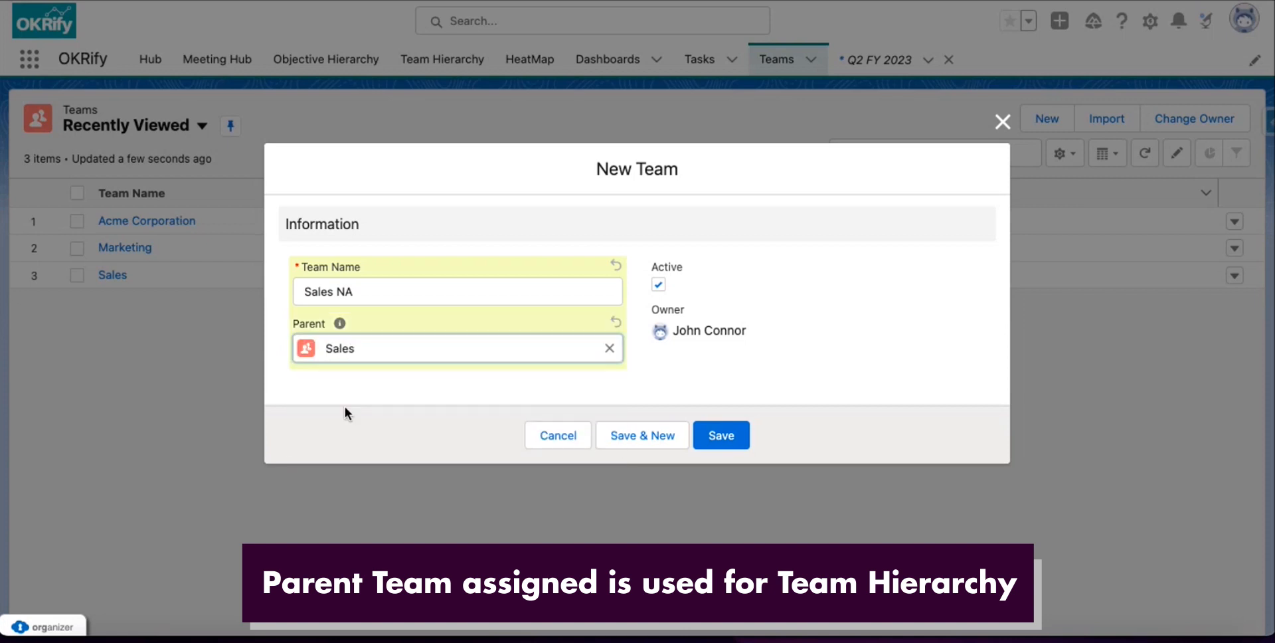
{"action": "left_click", "coordinate": [721, 436]}
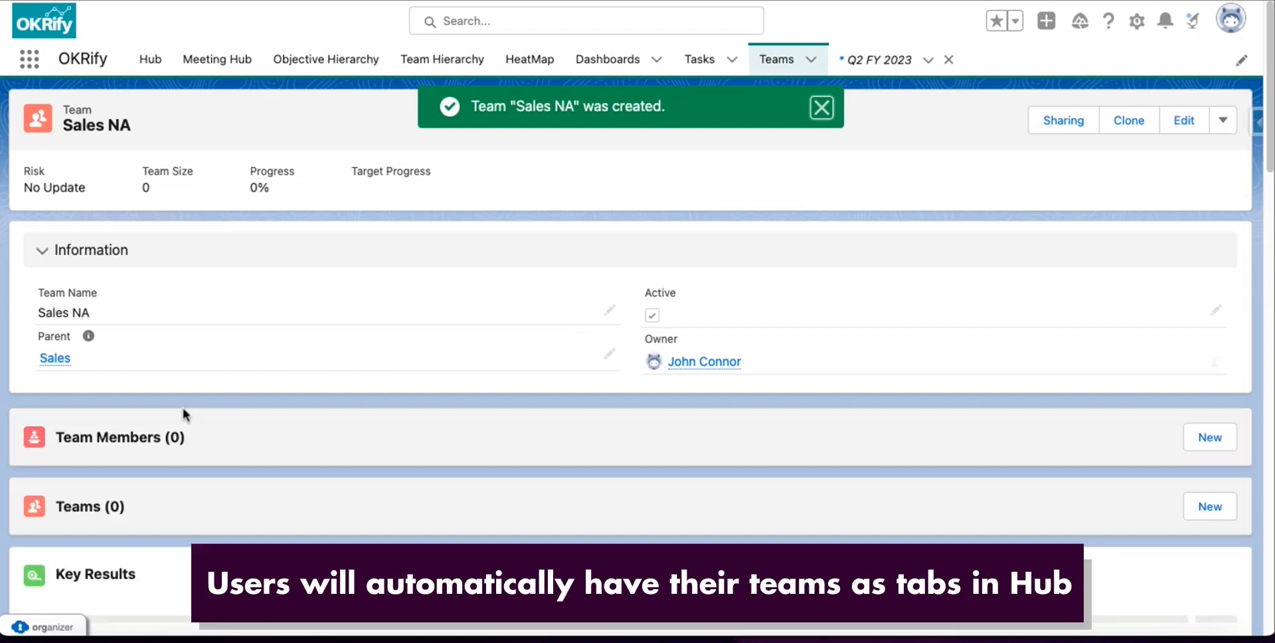
{"action": "scroll", "coordinate": [186, 415], "scroll_direction": "down", "scroll_amount": 1}
Add a recent user to Sales NA as a manager with Edit access.
{"action": "left_click", "coordinate": [1207, 391]}
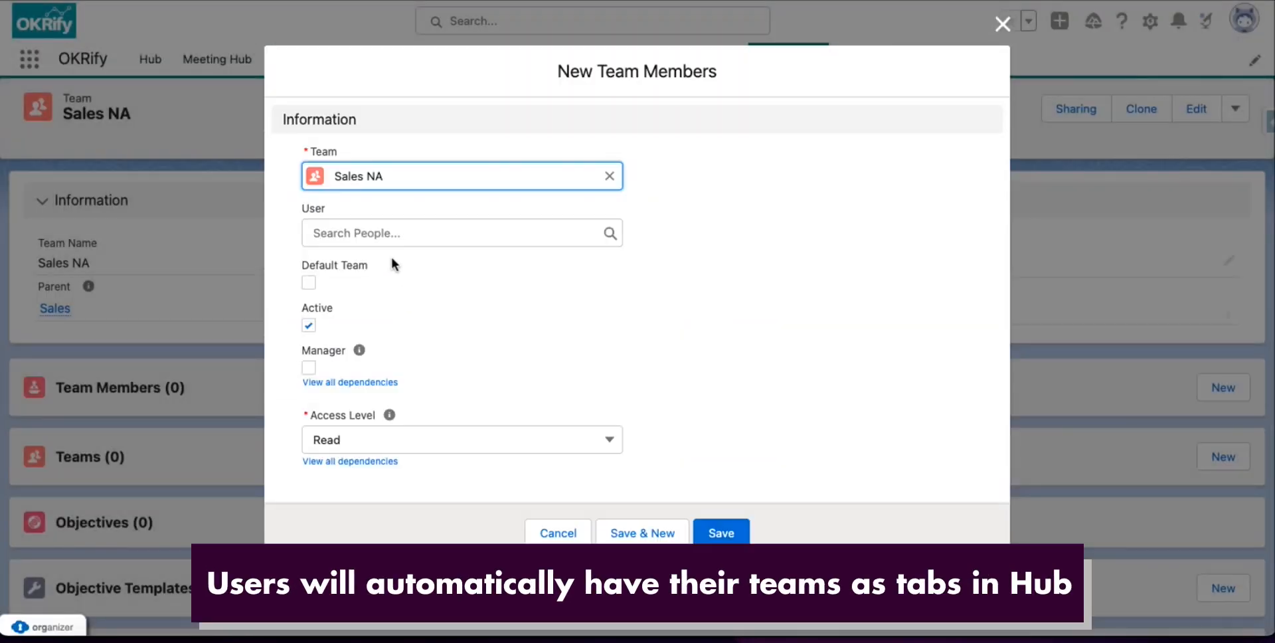
{"action": "left_click", "coordinate": [360, 232]}
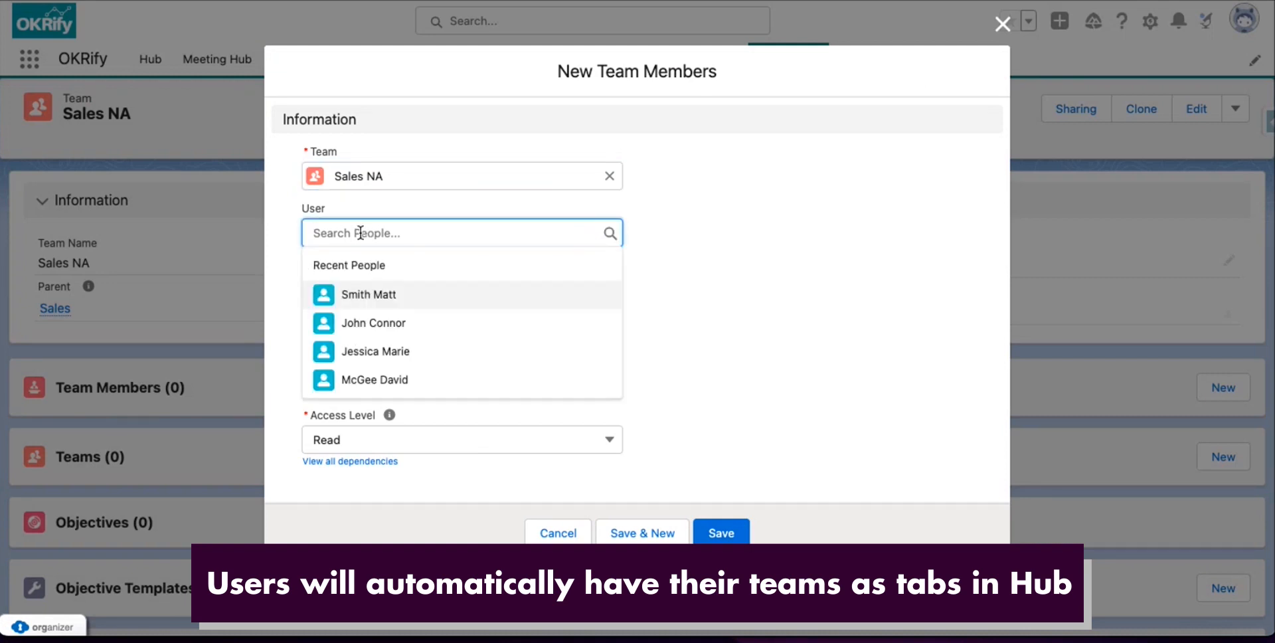
{"action": "left_click", "coordinate": [378, 299]}
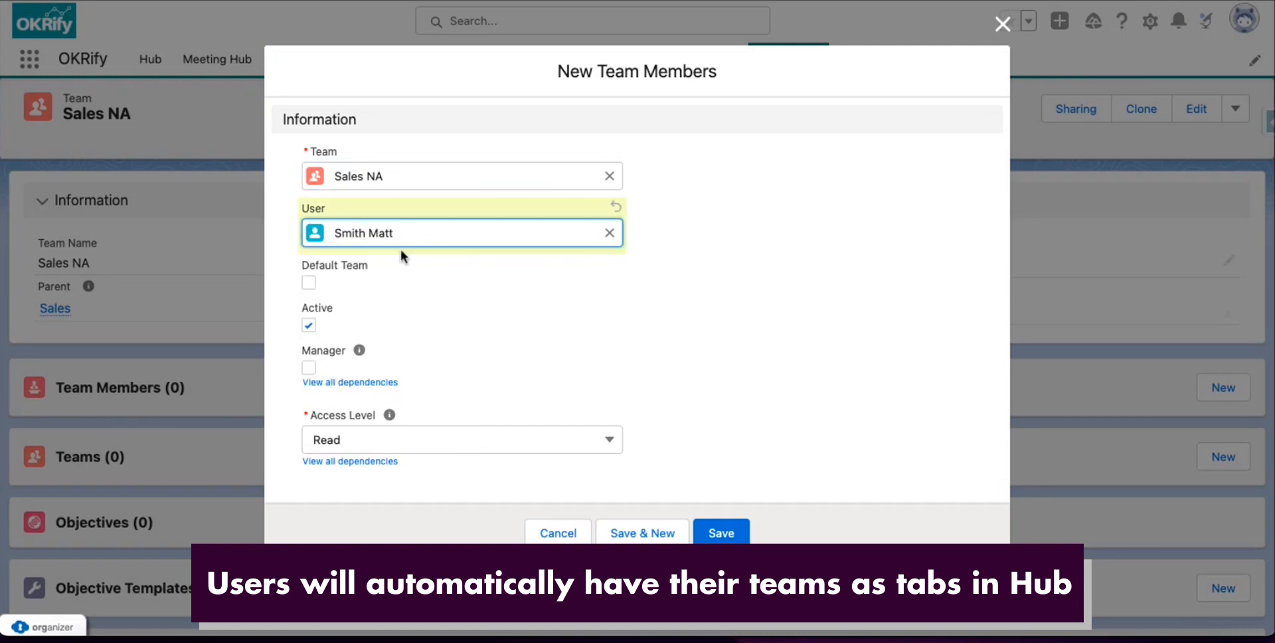
{"action": "left_click", "coordinate": [310, 367]}
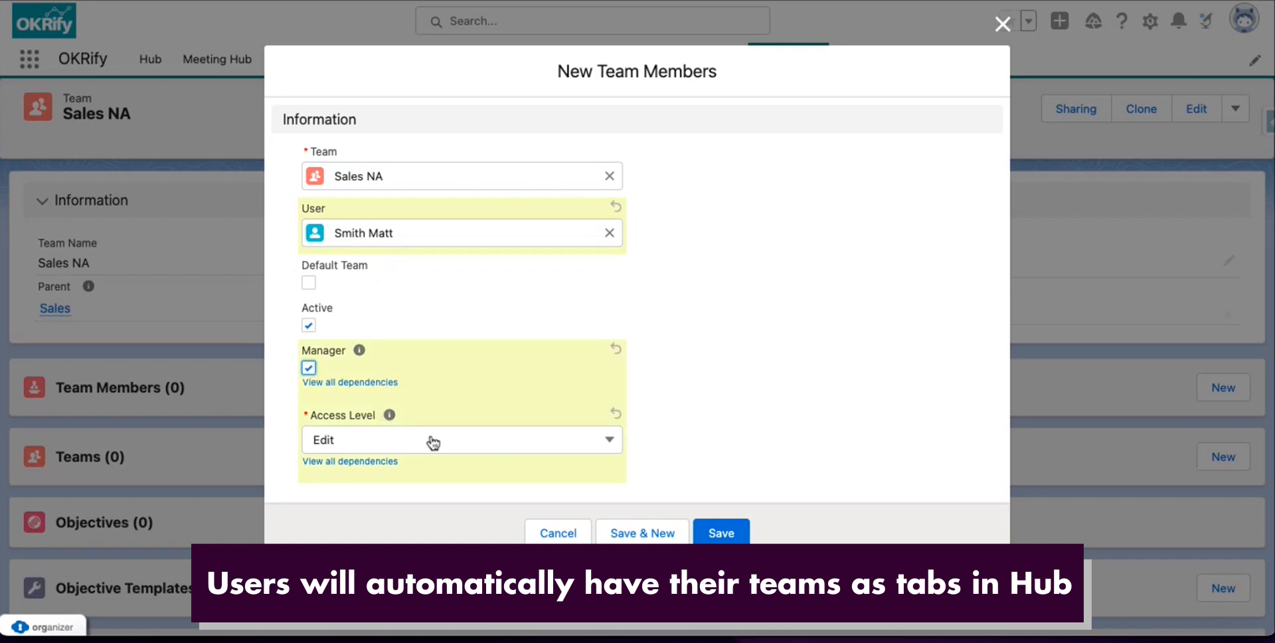
{"action": "left_click", "coordinate": [665, 532]}
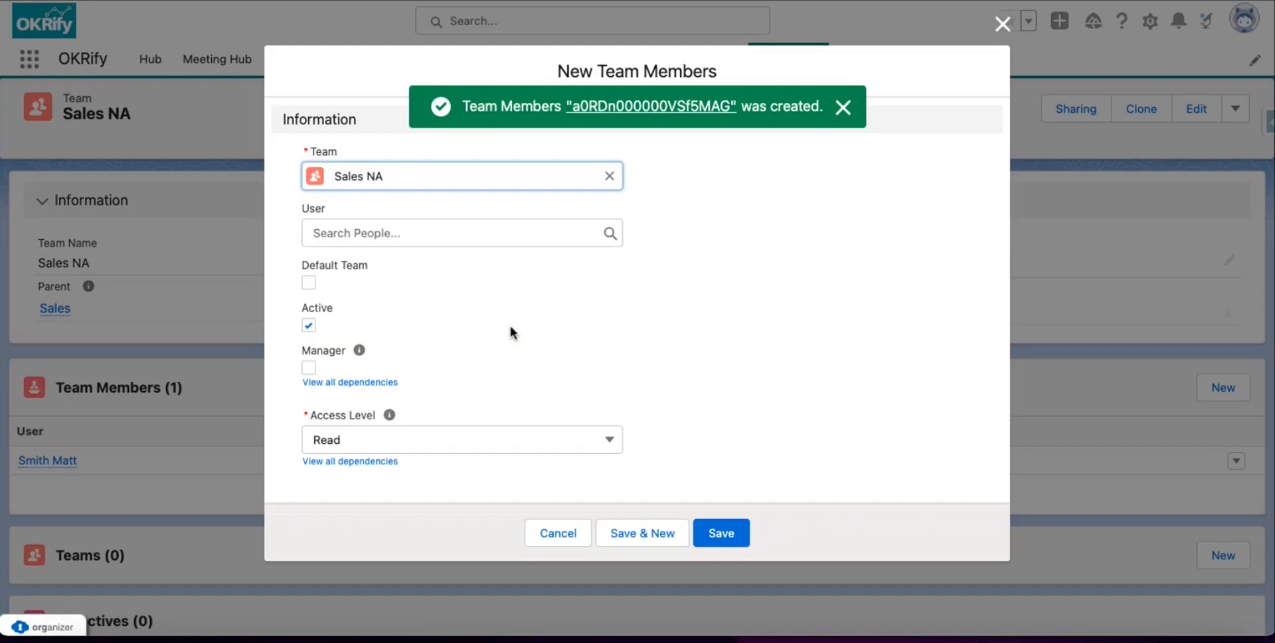
Add two more people from the recent users list as Sales NA team members.
{"action": "left_click", "coordinate": [392, 231]}
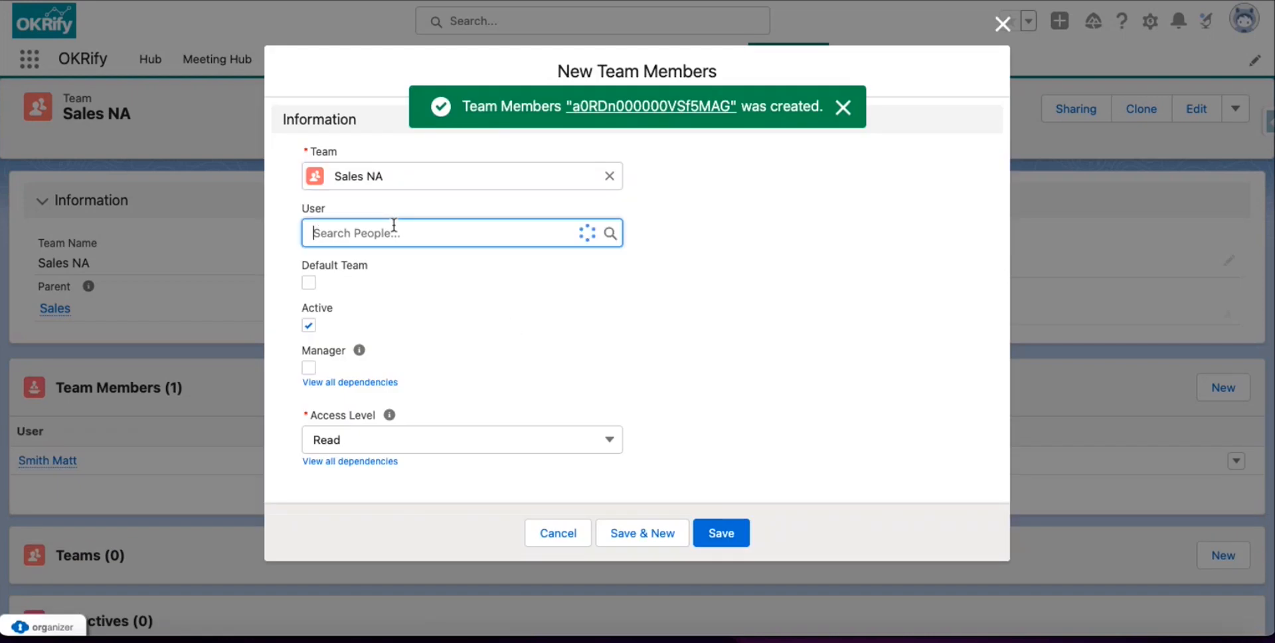
{"action": "left_click", "coordinate": [393, 353]}
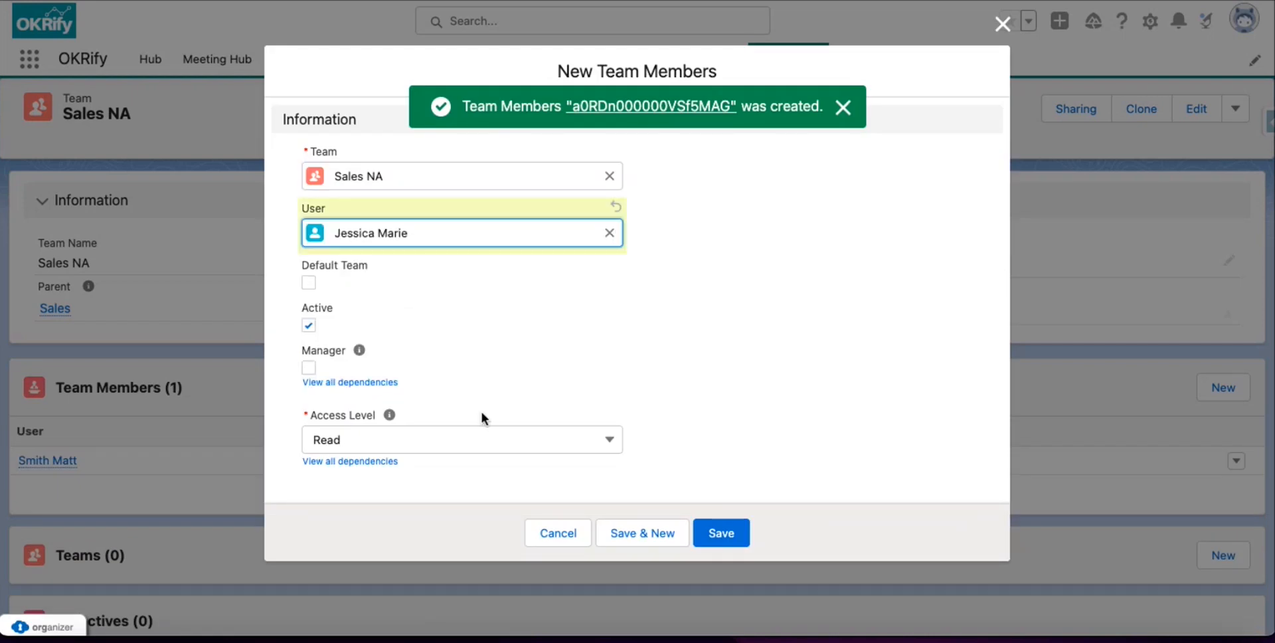
{"action": "left_click", "coordinate": [722, 536]}
{"action": "left_click", "coordinate": [1205, 386]}
{"action": "left_click", "coordinate": [380, 238]}
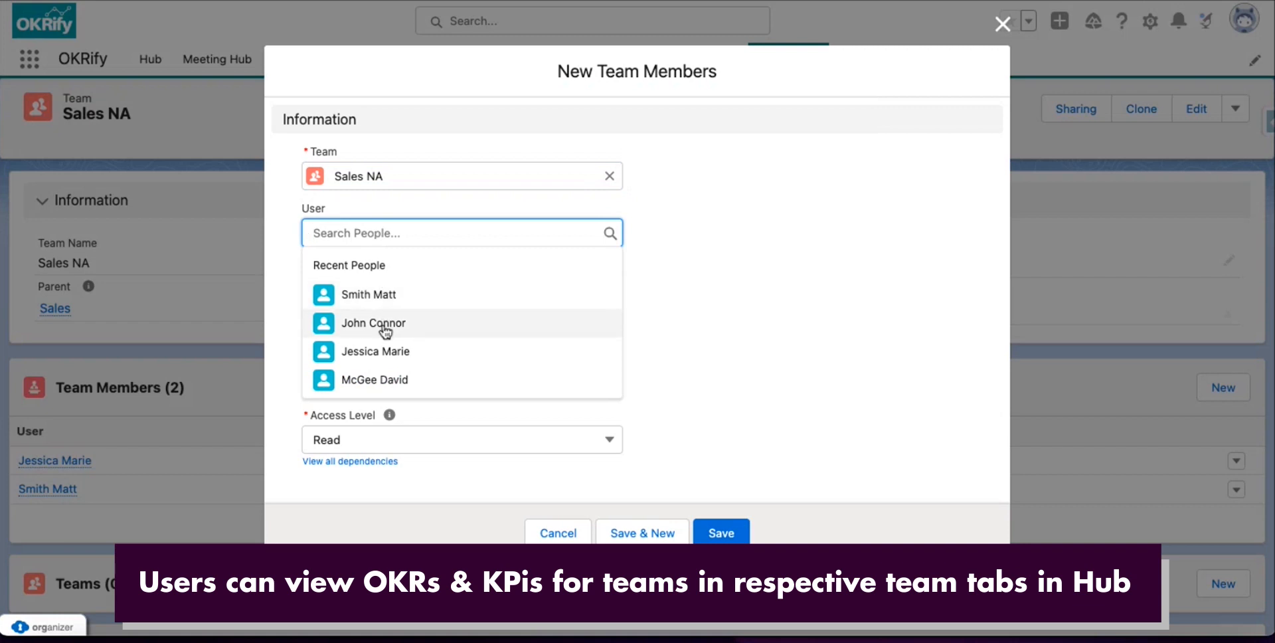
{"action": "left_click", "coordinate": [389, 377]}
{"action": "left_click", "coordinate": [727, 533]}
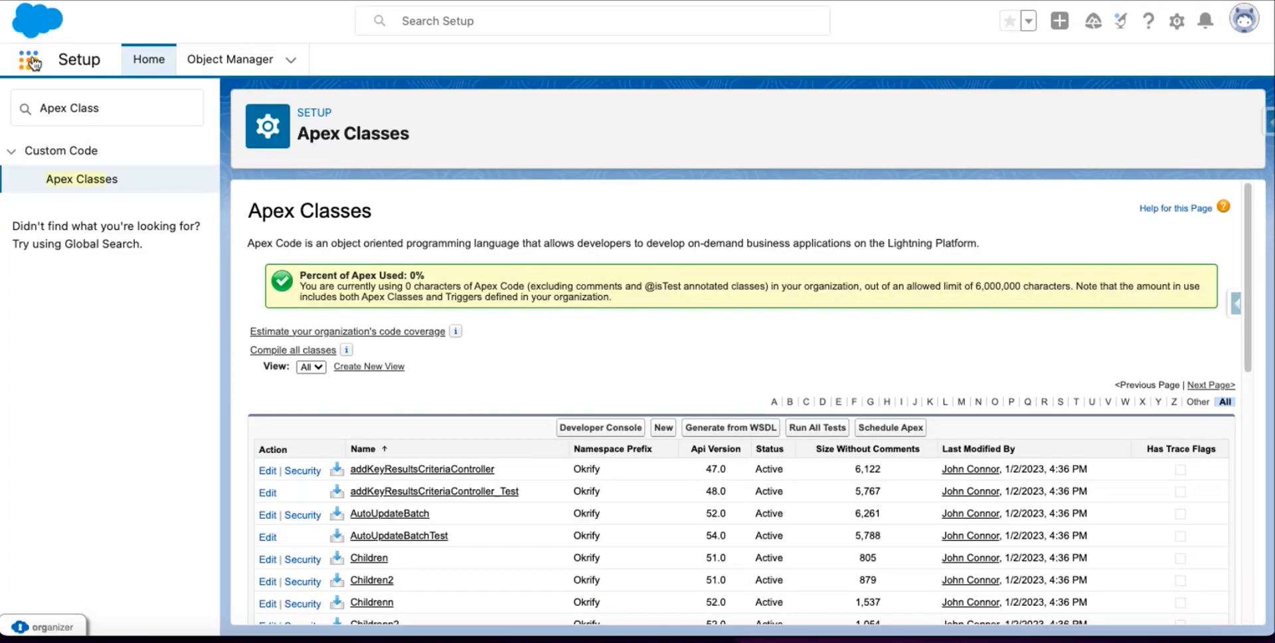
Open OKRify Settings by searching 'OKRif' in the App Launcher.
{"action": "left_click", "coordinate": [31, 62]}
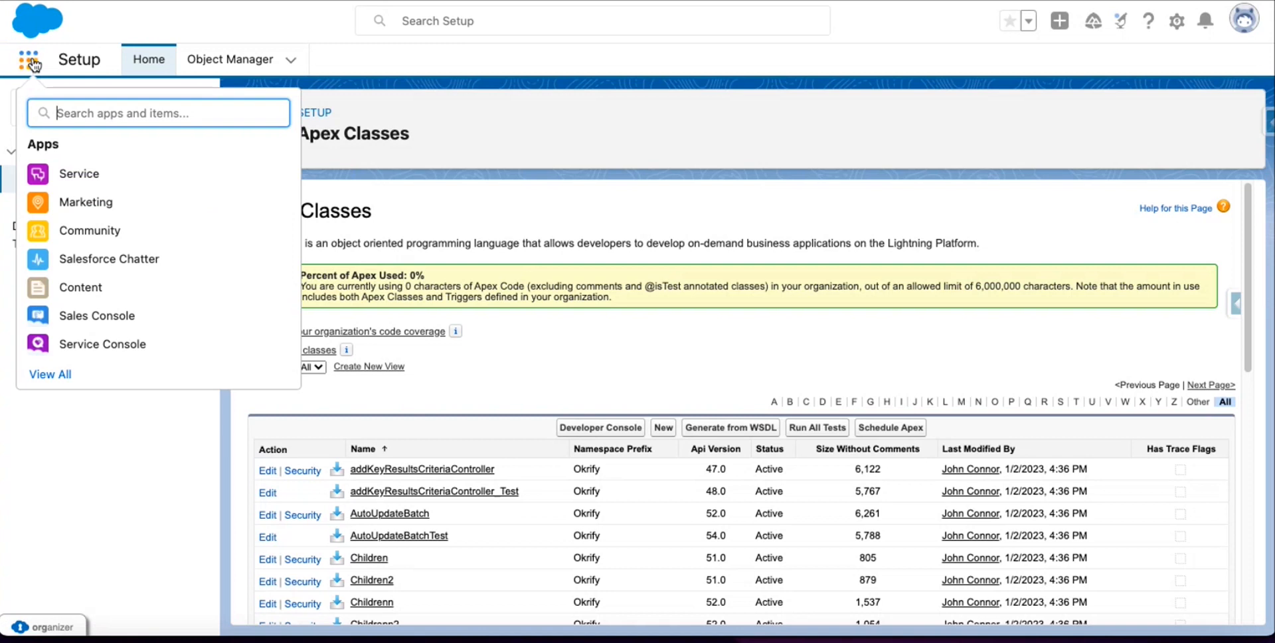
{"action": "type", "text": "OKRif"}
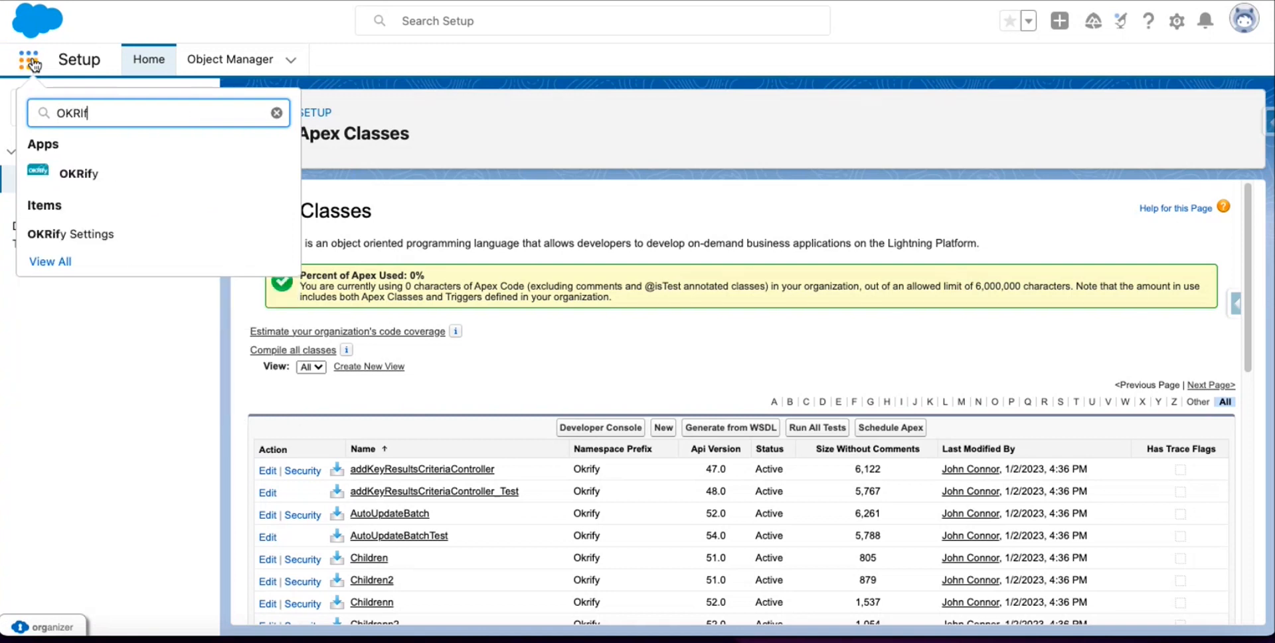
{"action": "left_click", "coordinate": [98, 232]}
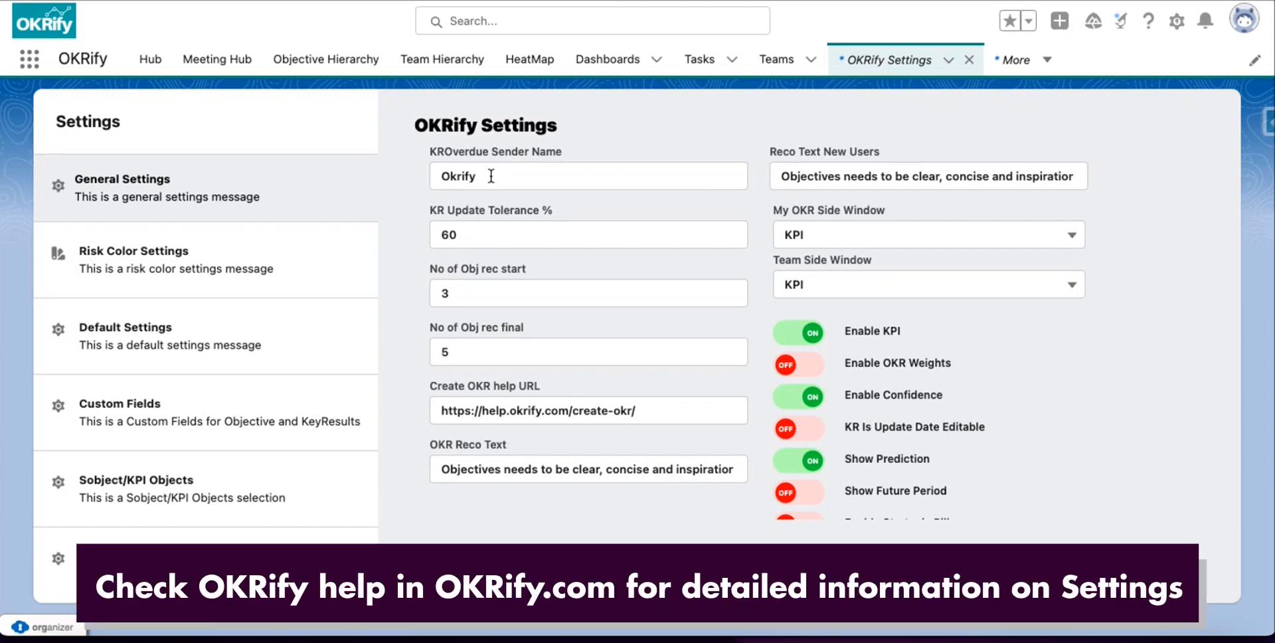
Replace the KROverdue Sender Name with Acme Corporation.
{"action": "left_click_drag", "start_coordinate": [490, 176], "coordinate": [442, 173]}
{"action": "type", "text": "OKR"}
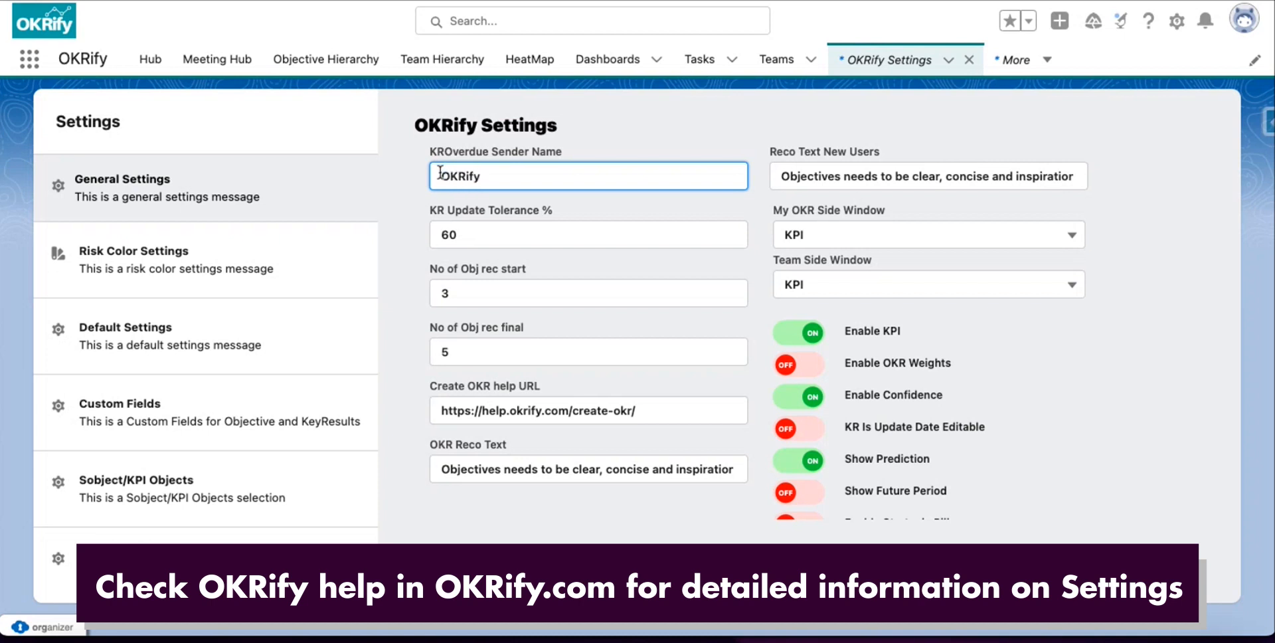
{"action": "left_click_drag", "start_coordinate": [484, 177], "coordinate": [430, 180]}
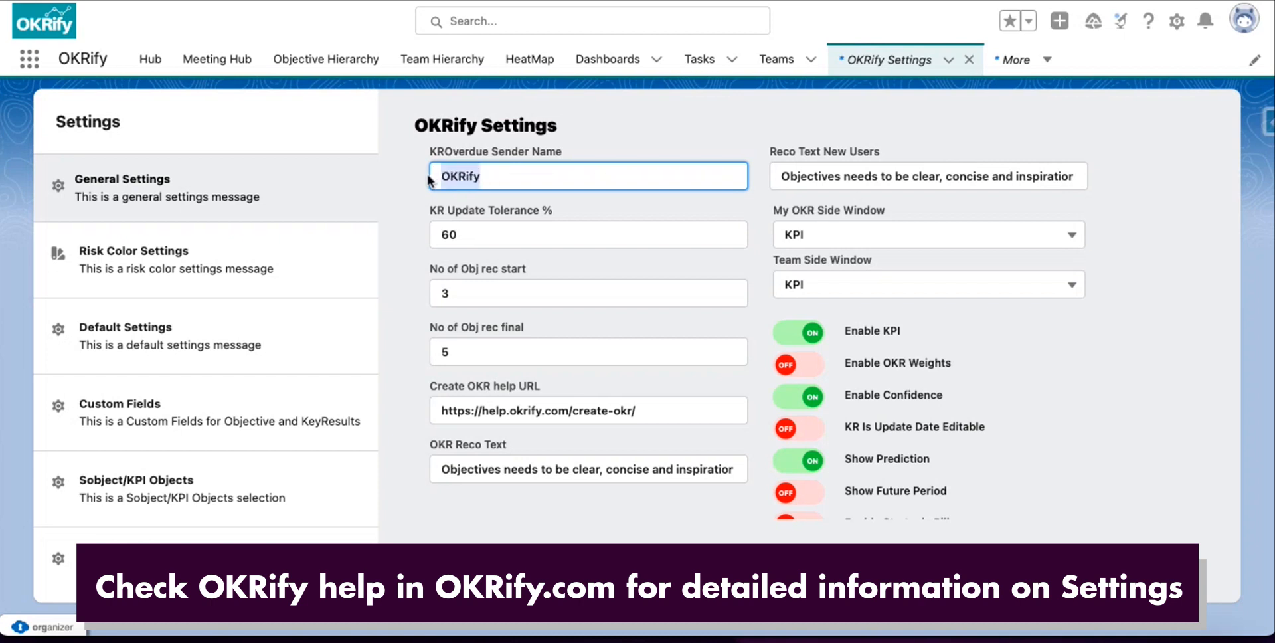
{"action": "type", "text": "Acme Corporation"}
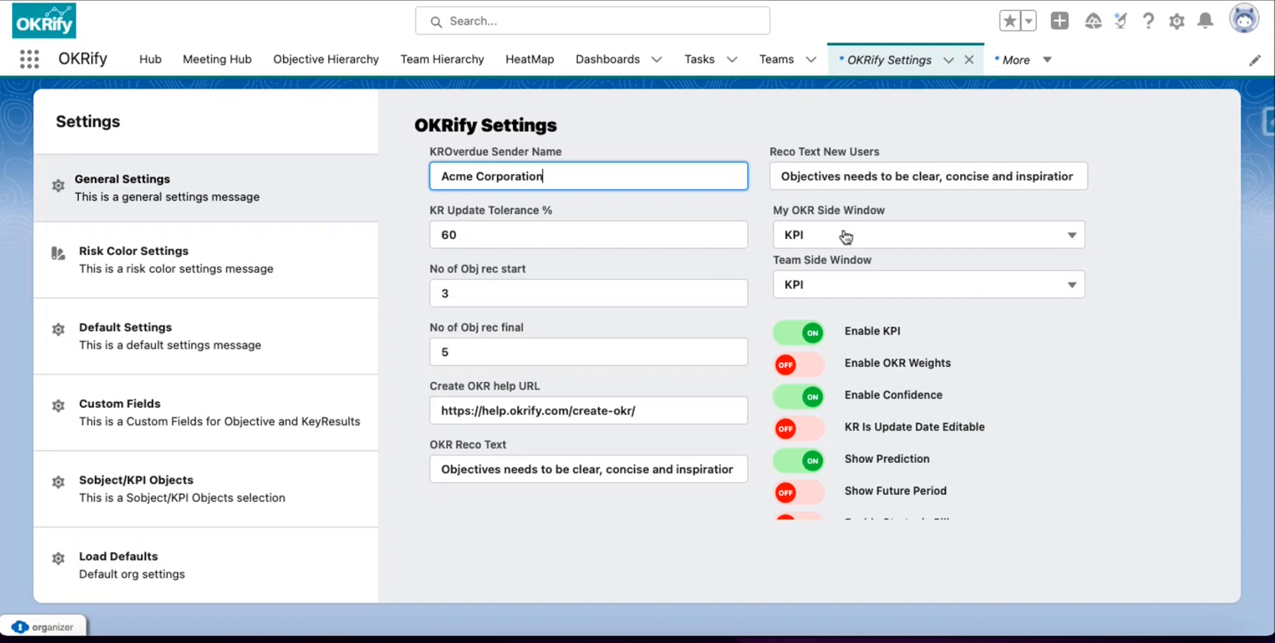
{"action": "scroll", "coordinate": [834, 249], "scroll_direction": "down", "scroll_amount": 1}
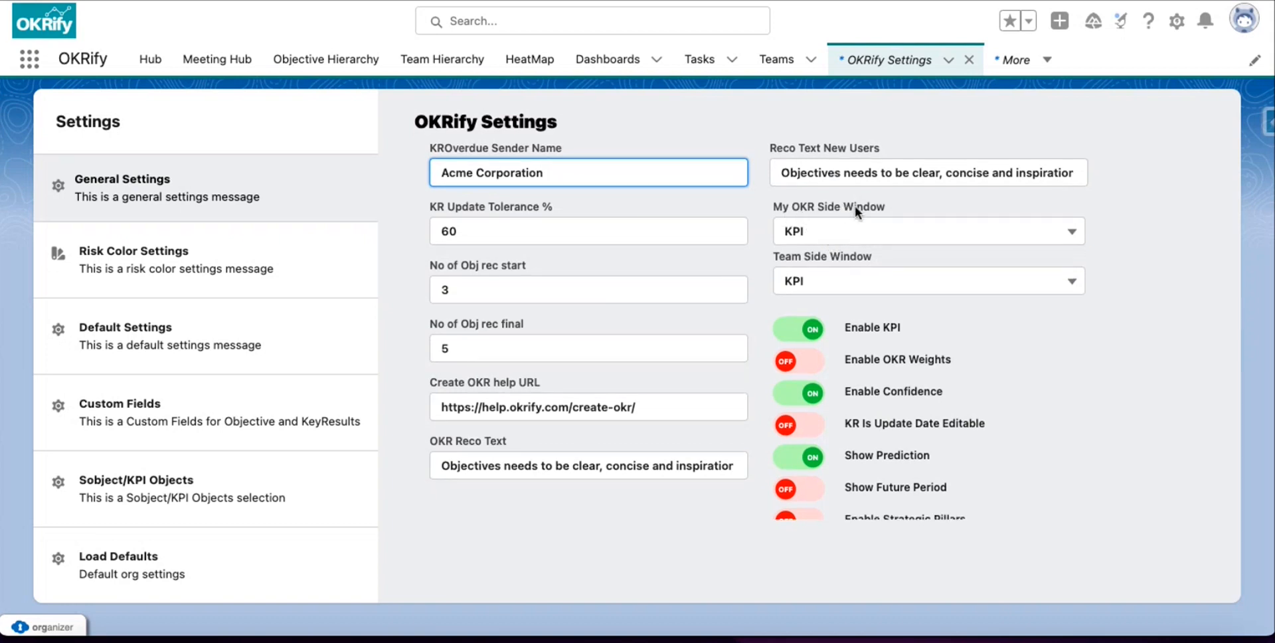
{"action": "left_click", "coordinate": [816, 234]}
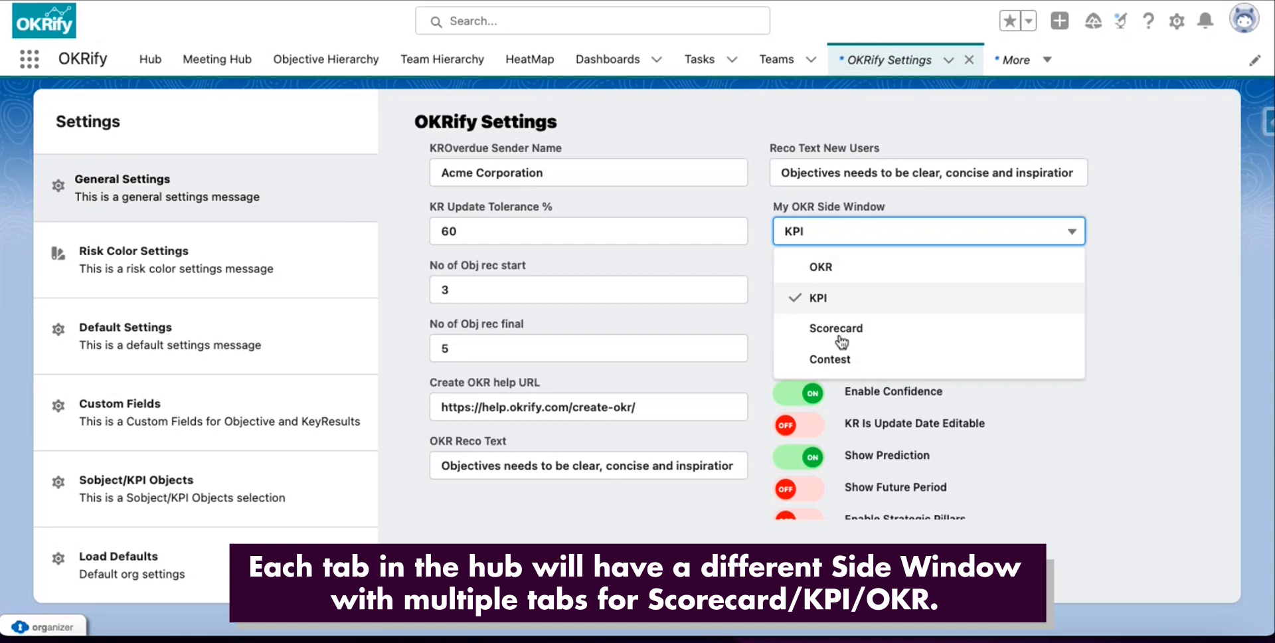
{"action": "left_click", "coordinate": [1131, 299]}
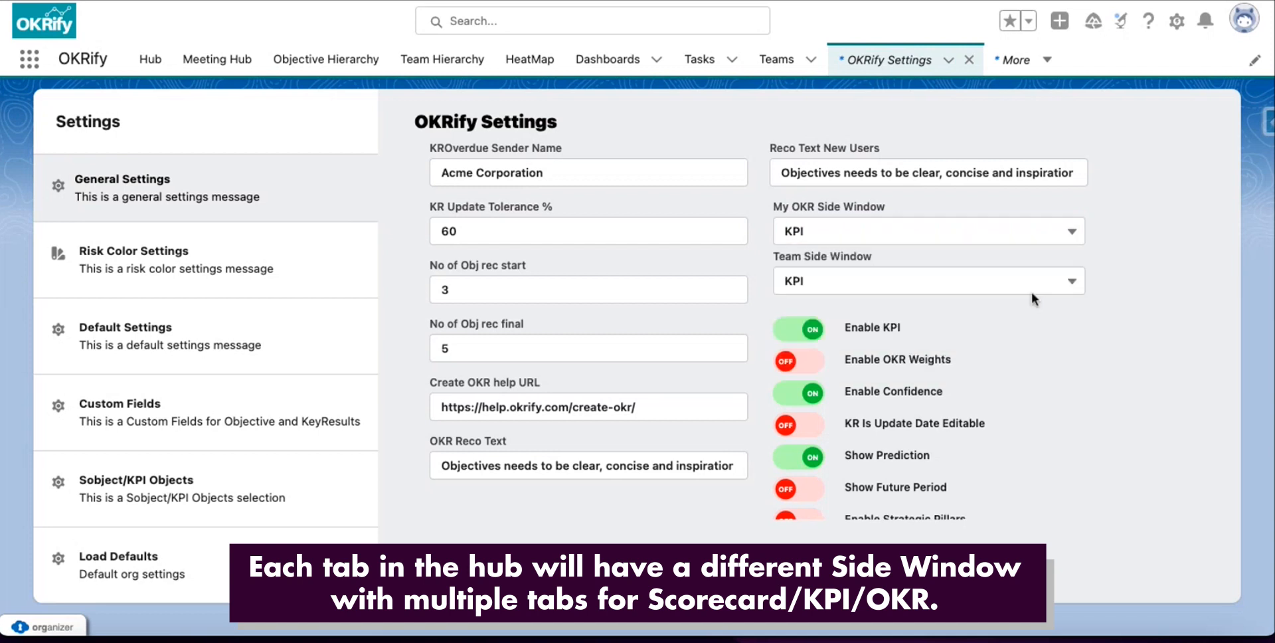
{"action": "left_click", "coordinate": [842, 290]}
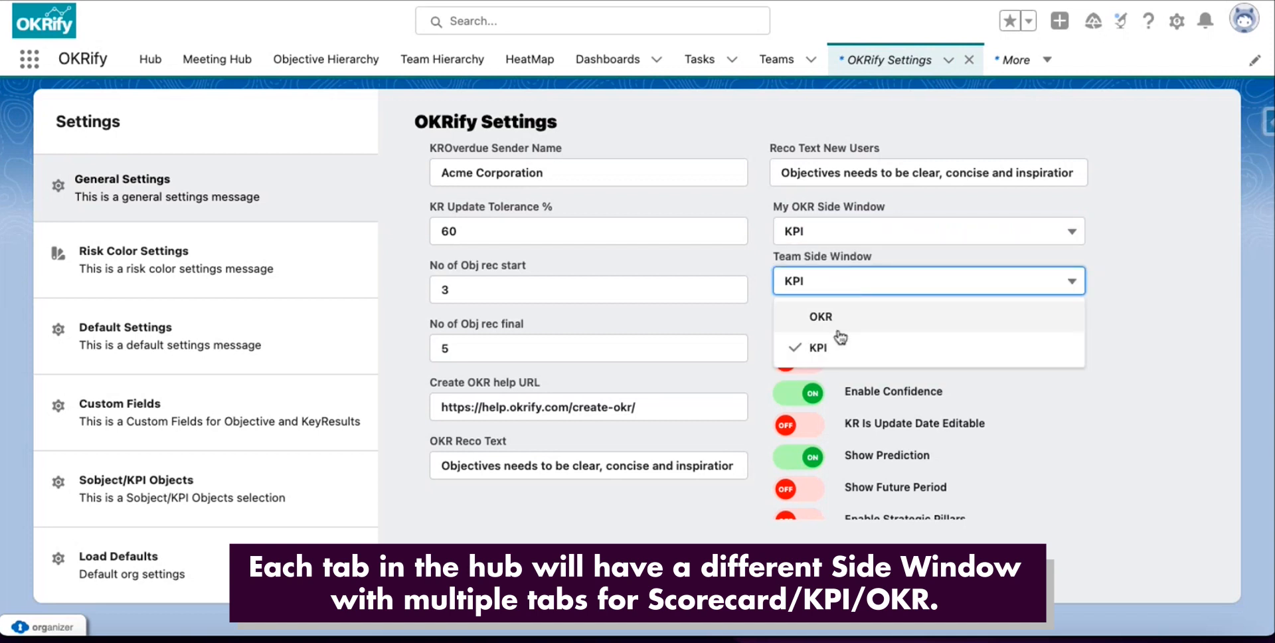
{"action": "left_click", "coordinate": [1156, 322]}
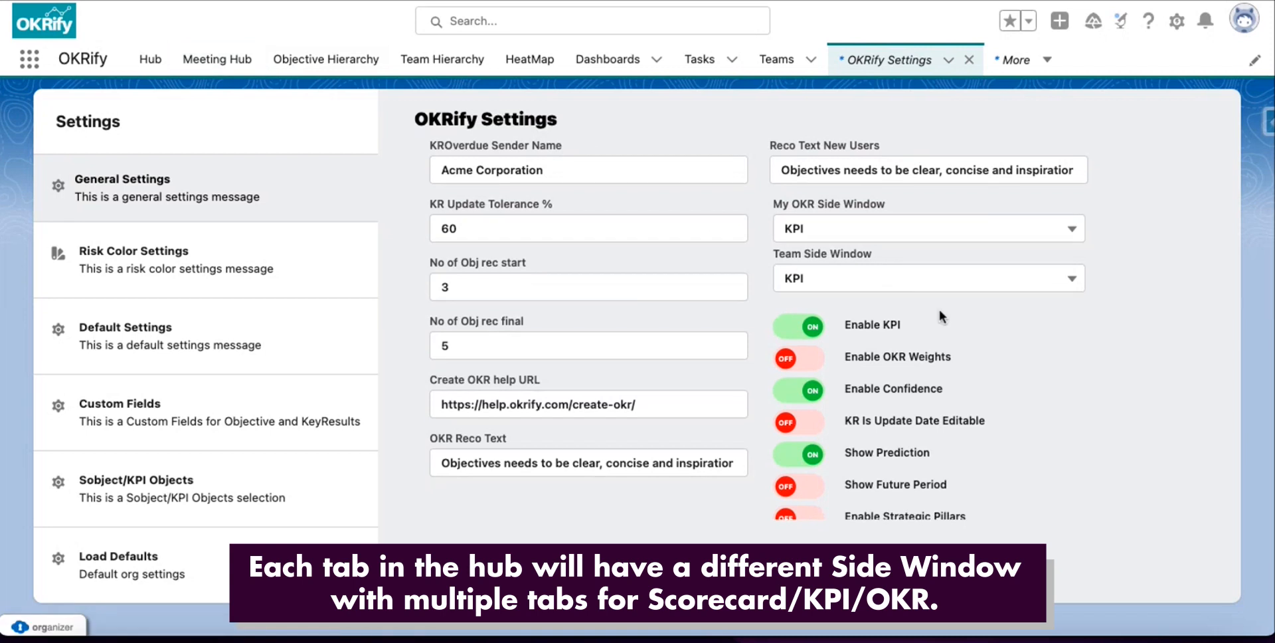
Switch Enable Strategic Pillars to ON and update the General Settings.
{"action": "scroll", "coordinate": [897, 318], "scroll_direction": "down", "scroll_amount": 1}
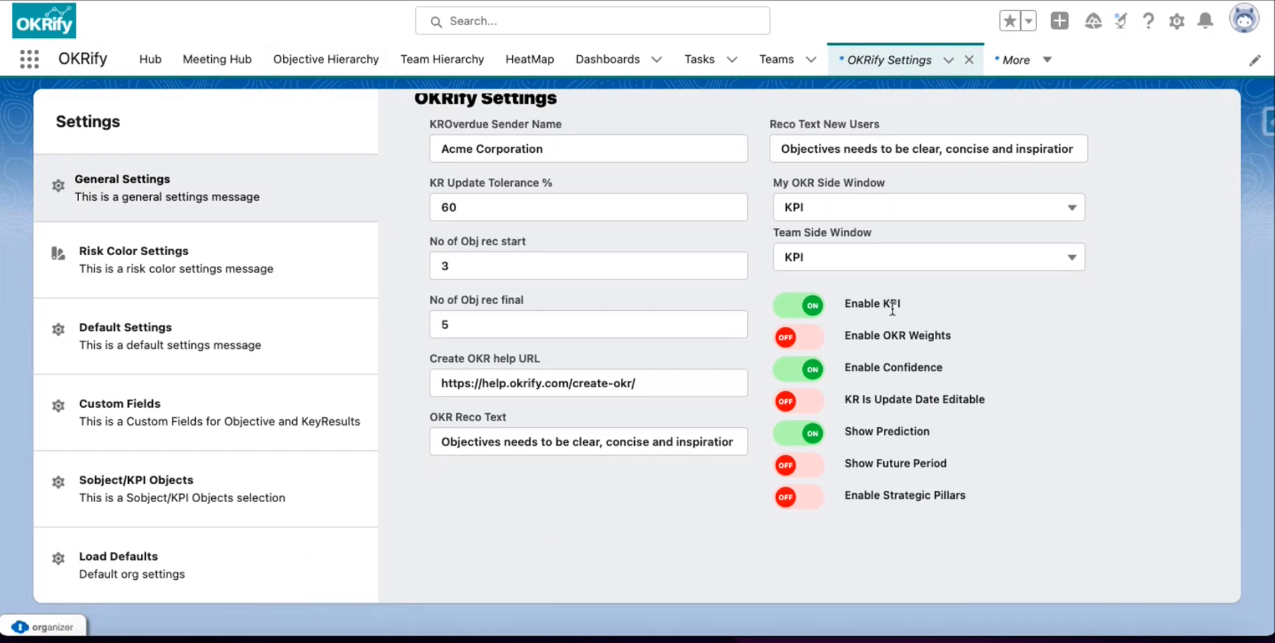
{"action": "scroll", "coordinate": [894, 307], "scroll_direction": "down", "scroll_amount": 1}
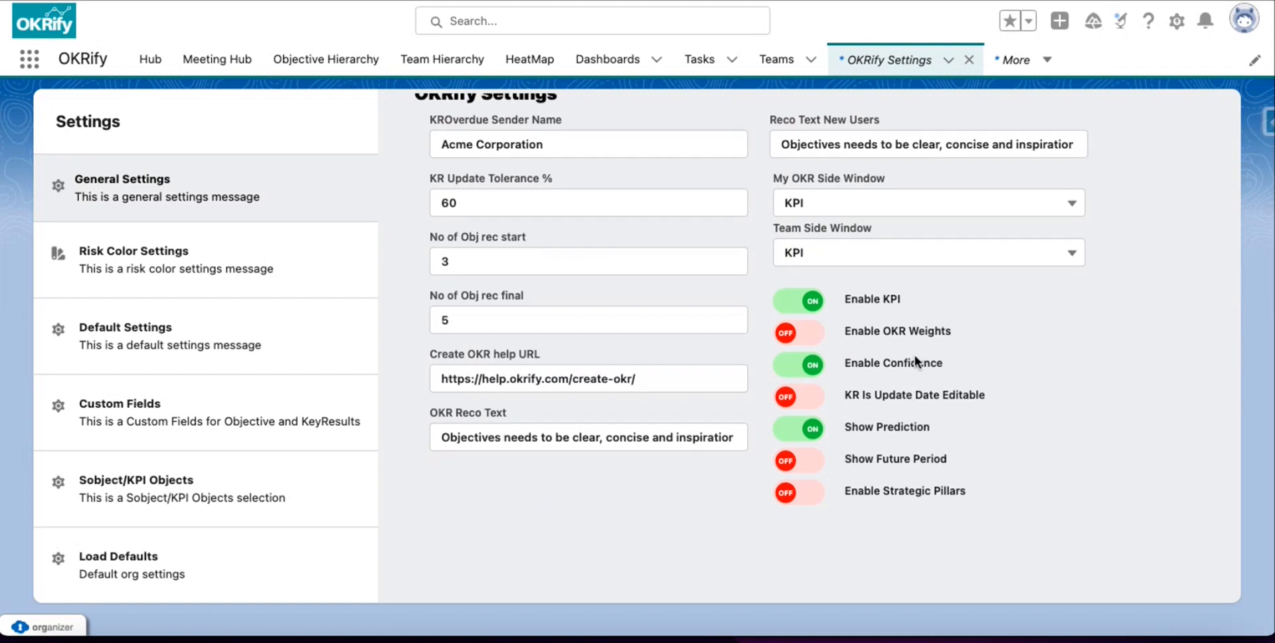
{"action": "scroll", "coordinate": [915, 358], "scroll_direction": "down", "scroll_amount": 1}
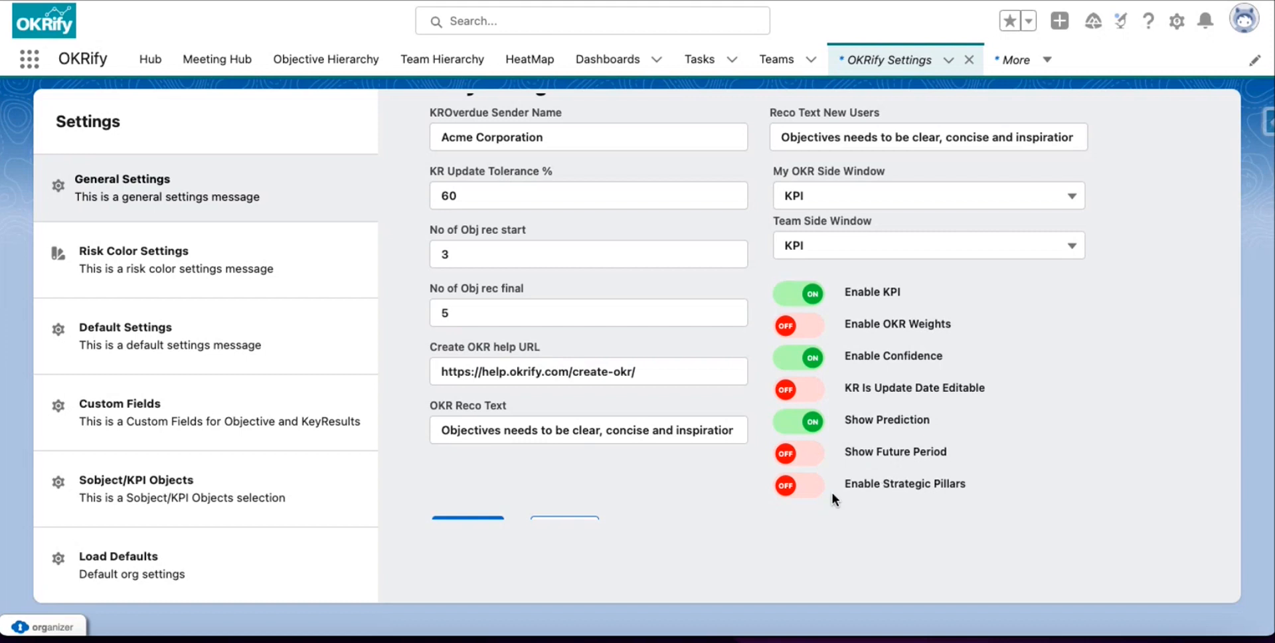
{"action": "left_click", "coordinate": [799, 488]}
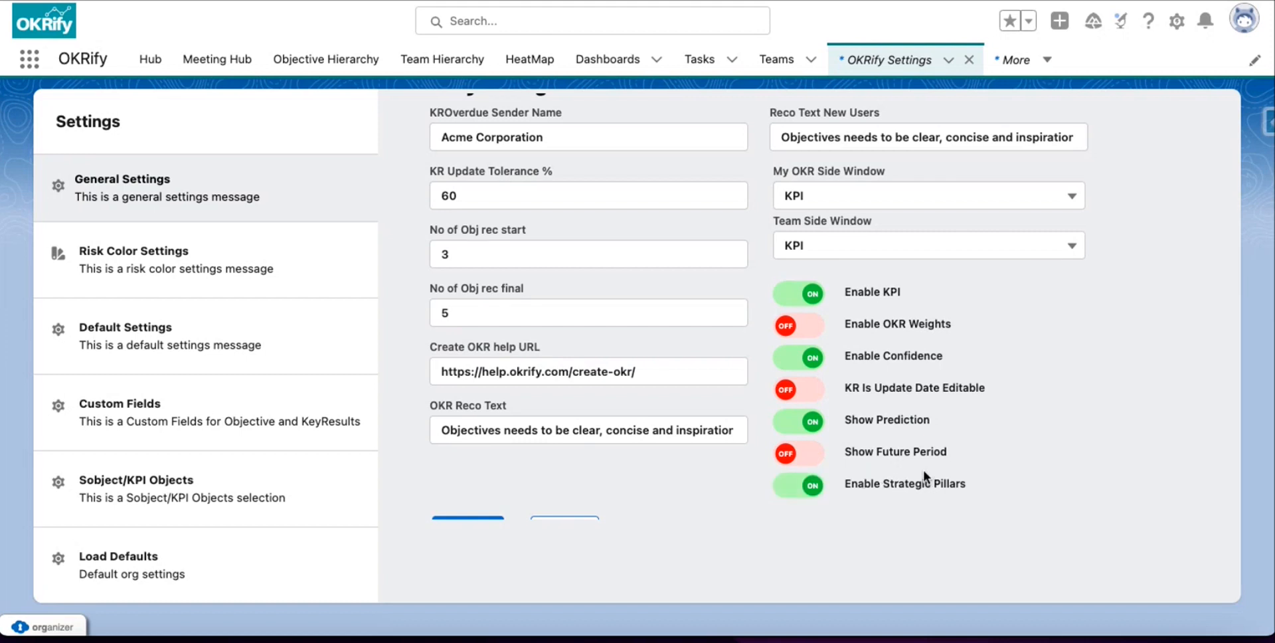
{"action": "scroll", "coordinate": [920, 465], "scroll_direction": "down", "scroll_amount": 1}
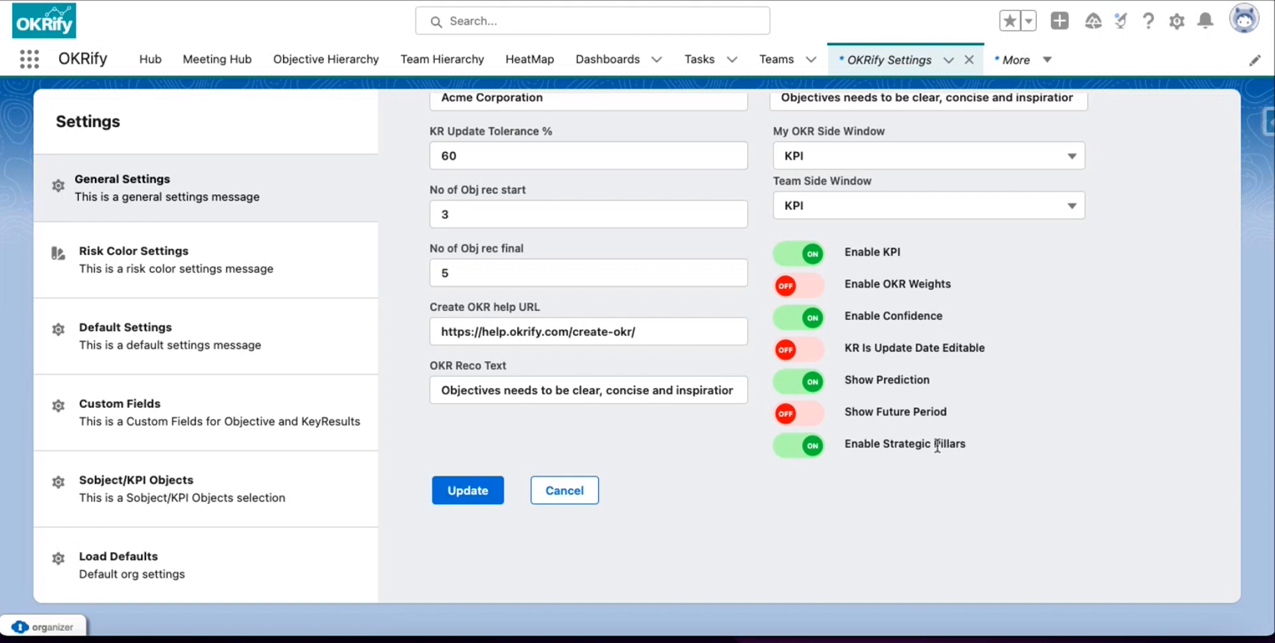
{"action": "left_click", "coordinate": [492, 495]}
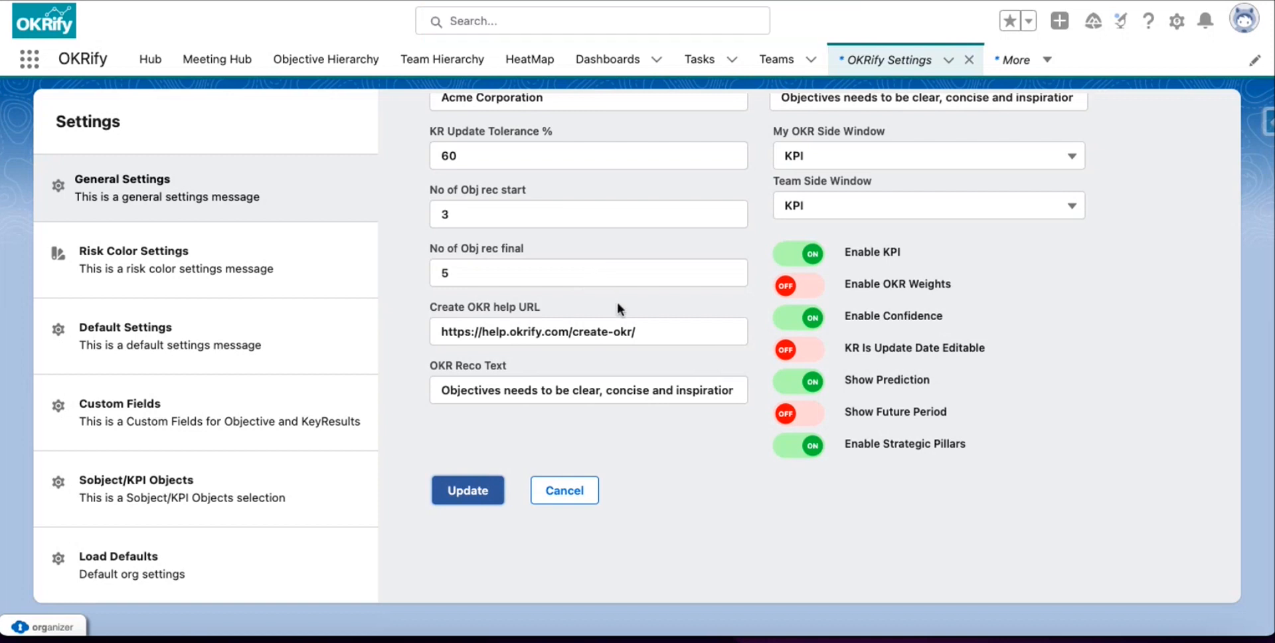
Move from Risk Color Settings to the Default Settings section for goals and objectives.
{"action": "left_click", "coordinate": [263, 264]}
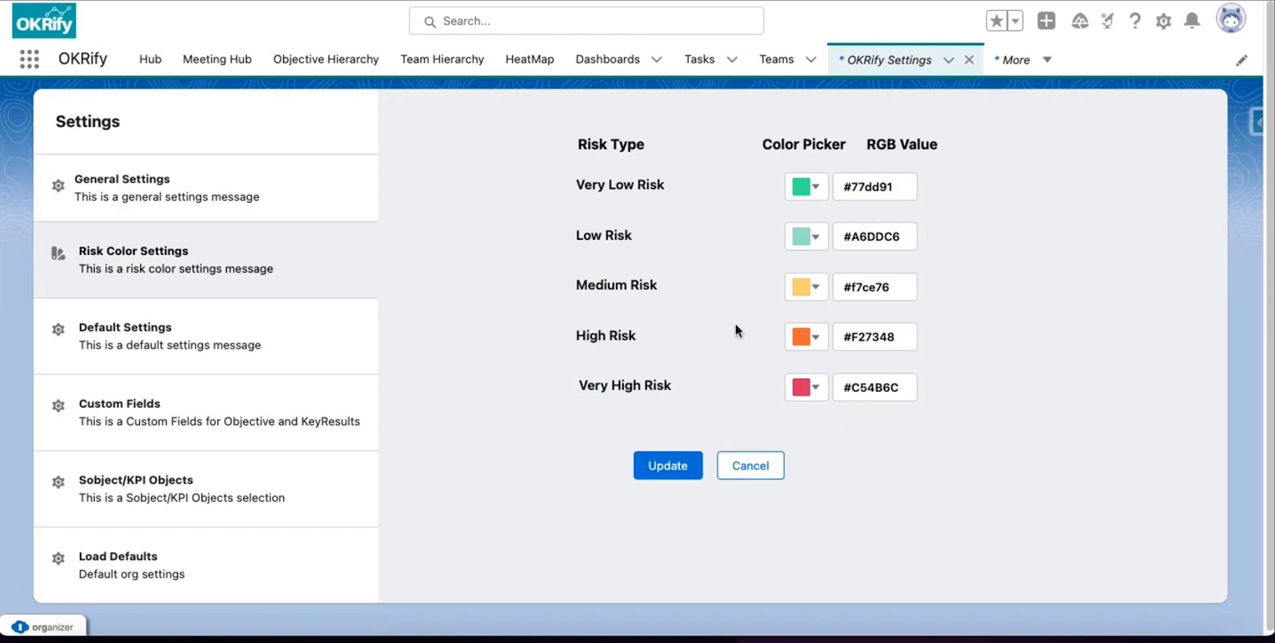
{"action": "left_click", "coordinate": [256, 335]}
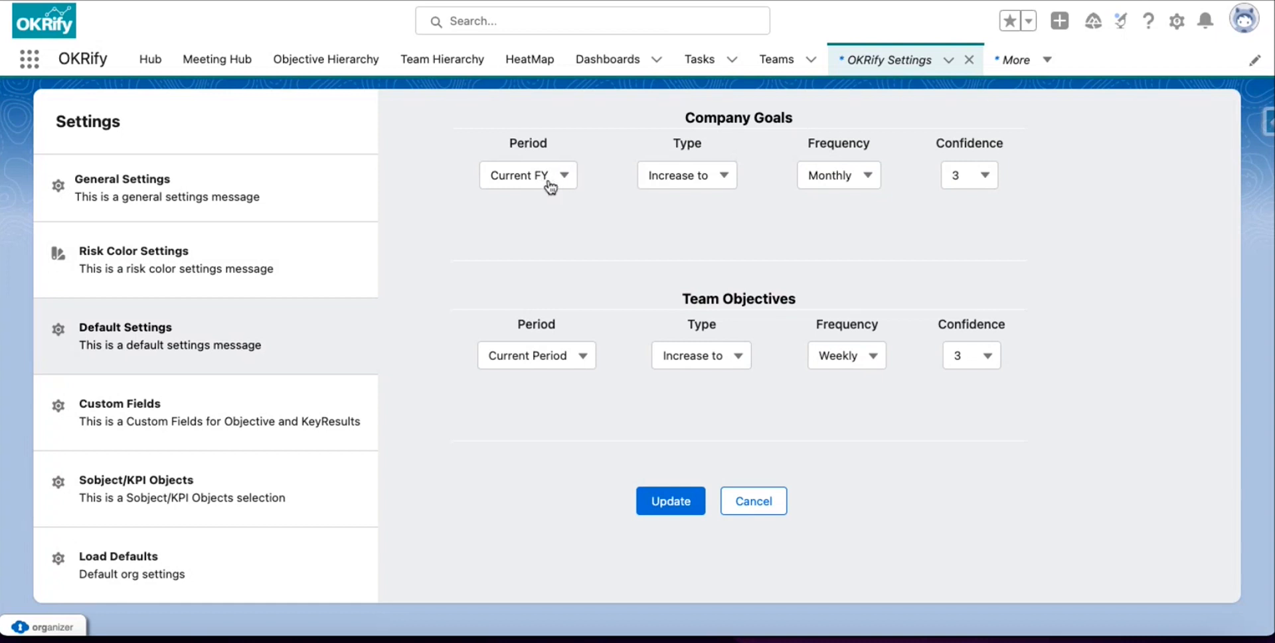
Set Team Objectives period to Current FY, keep Company Goals Monthly, save, then show Custom Fields.
{"action": "left_click", "coordinate": [529, 358]}
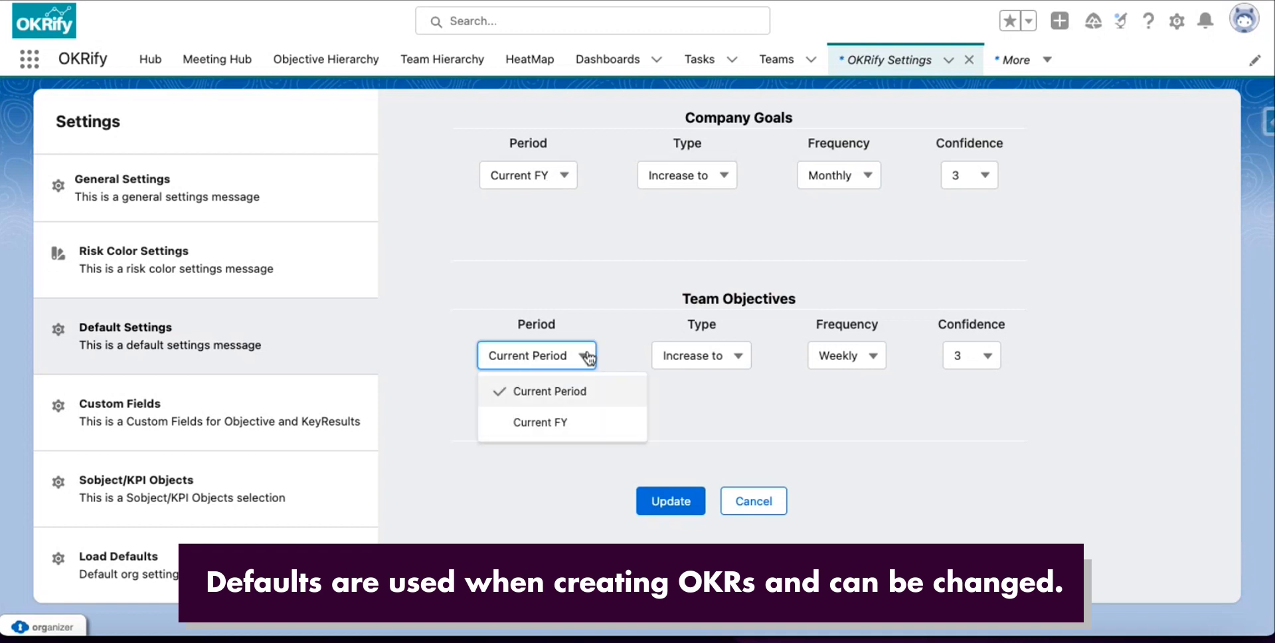
{"action": "left_click", "coordinate": [600, 324]}
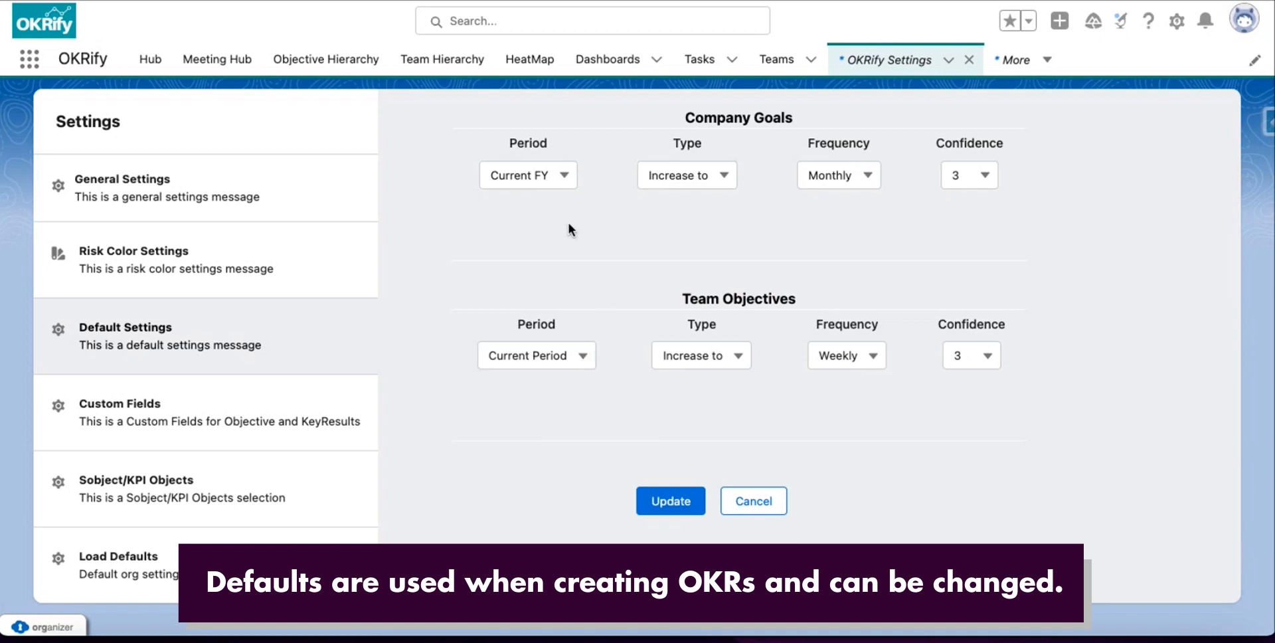
{"action": "left_click", "coordinate": [563, 357]}
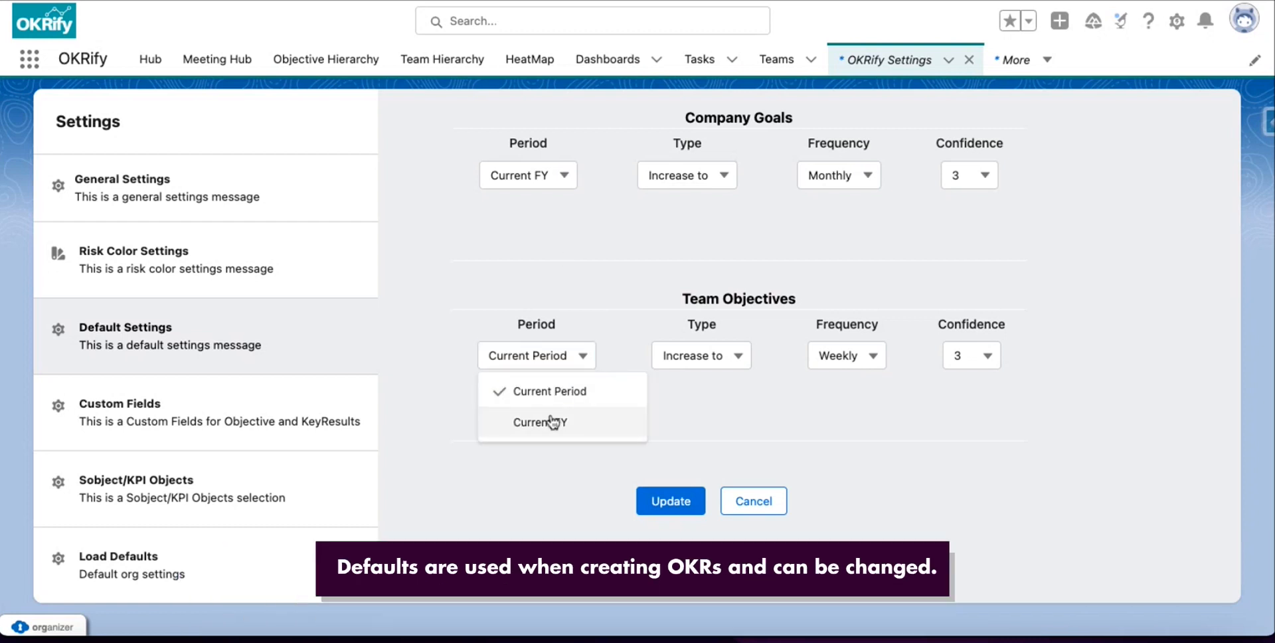
{"action": "left_click", "coordinate": [552, 422]}
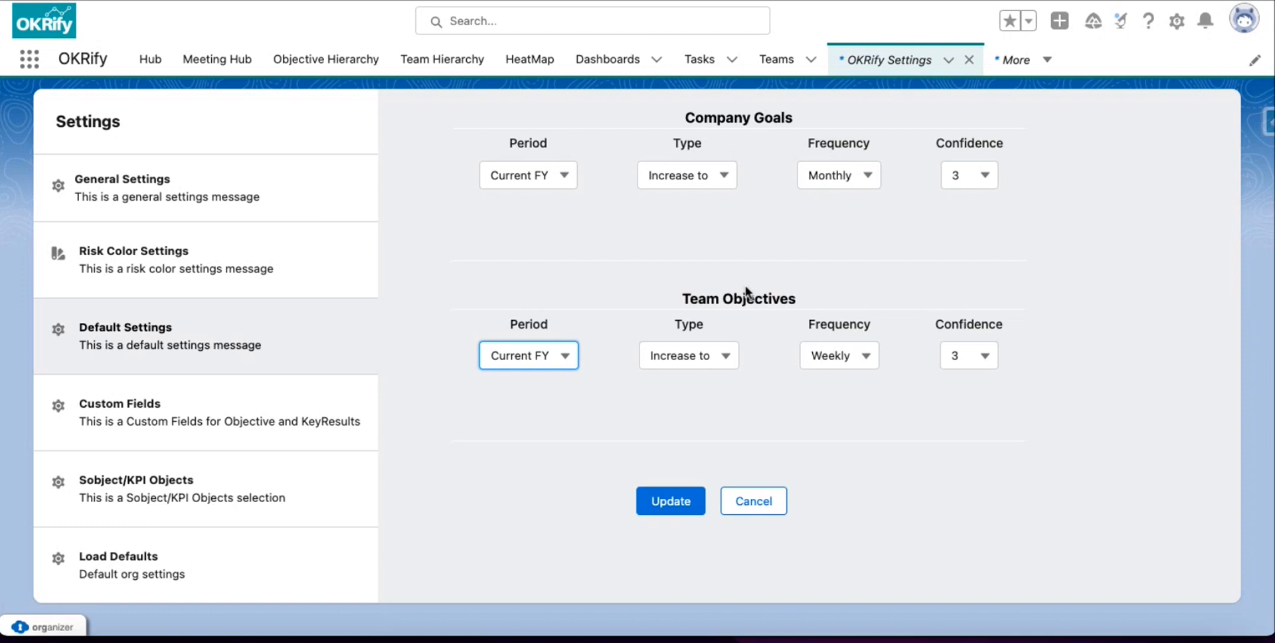
{"action": "left_click", "coordinate": [845, 185]}
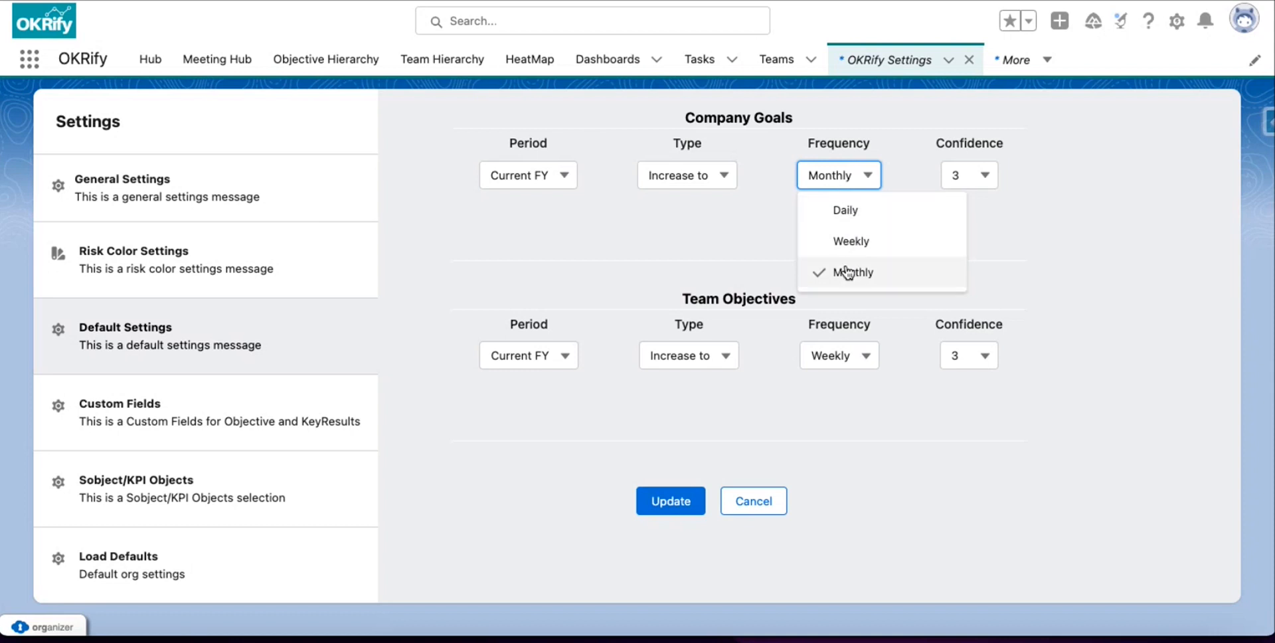
{"action": "left_click", "coordinate": [770, 249]}
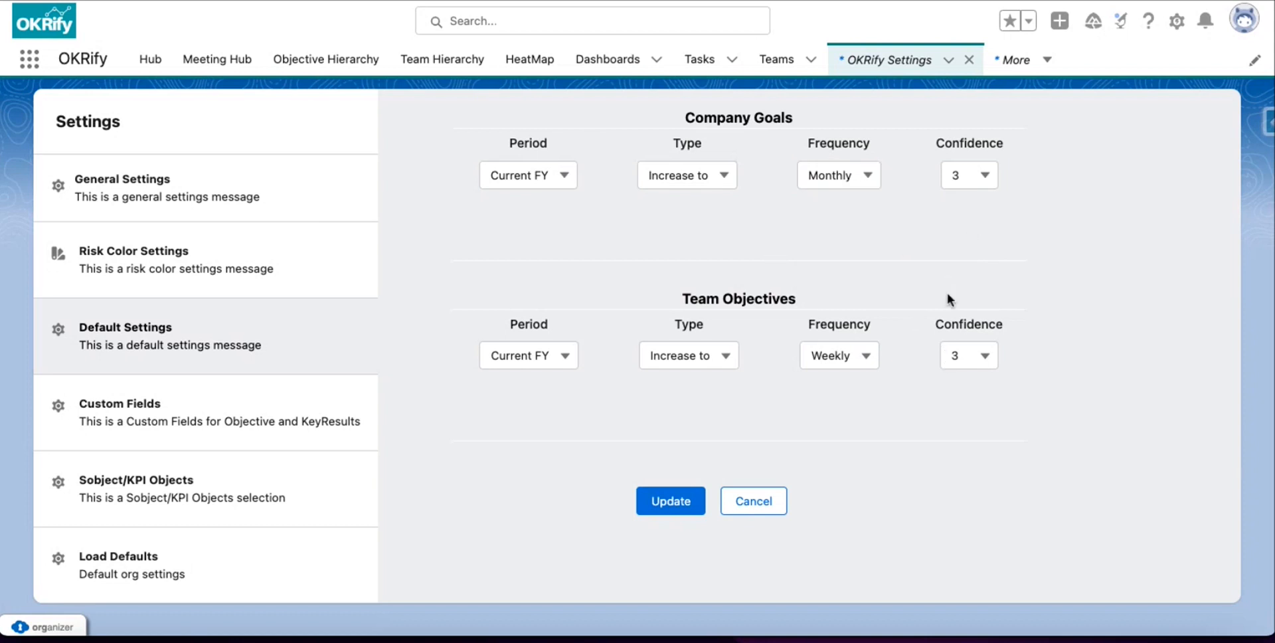
{"action": "left_click", "coordinate": [685, 505]}
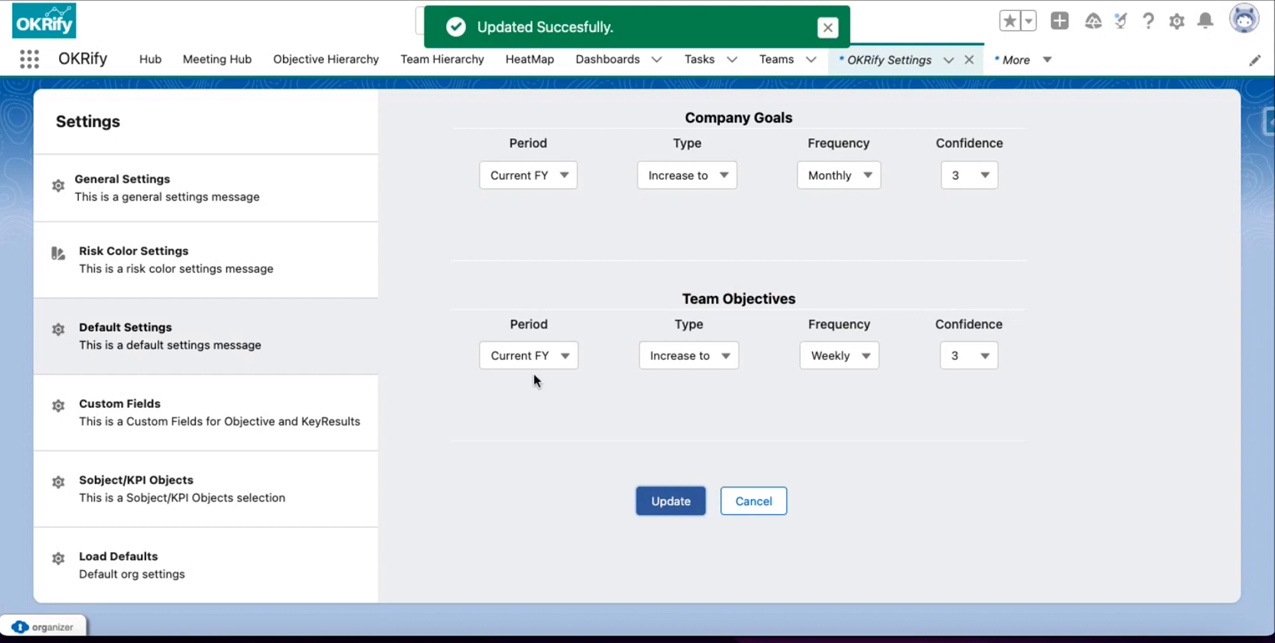
{"action": "left_click", "coordinate": [259, 429]}
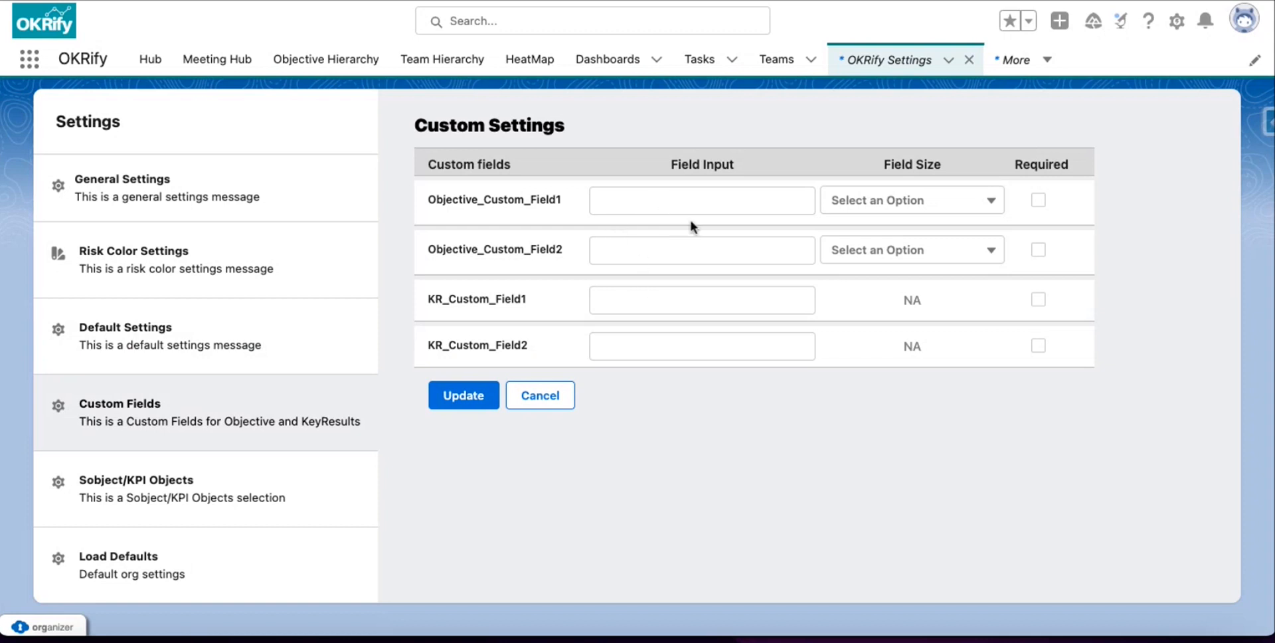
Select Subject/KPI Objects in the OKRify Settings list.
{"action": "left_click", "coordinate": [202, 505]}
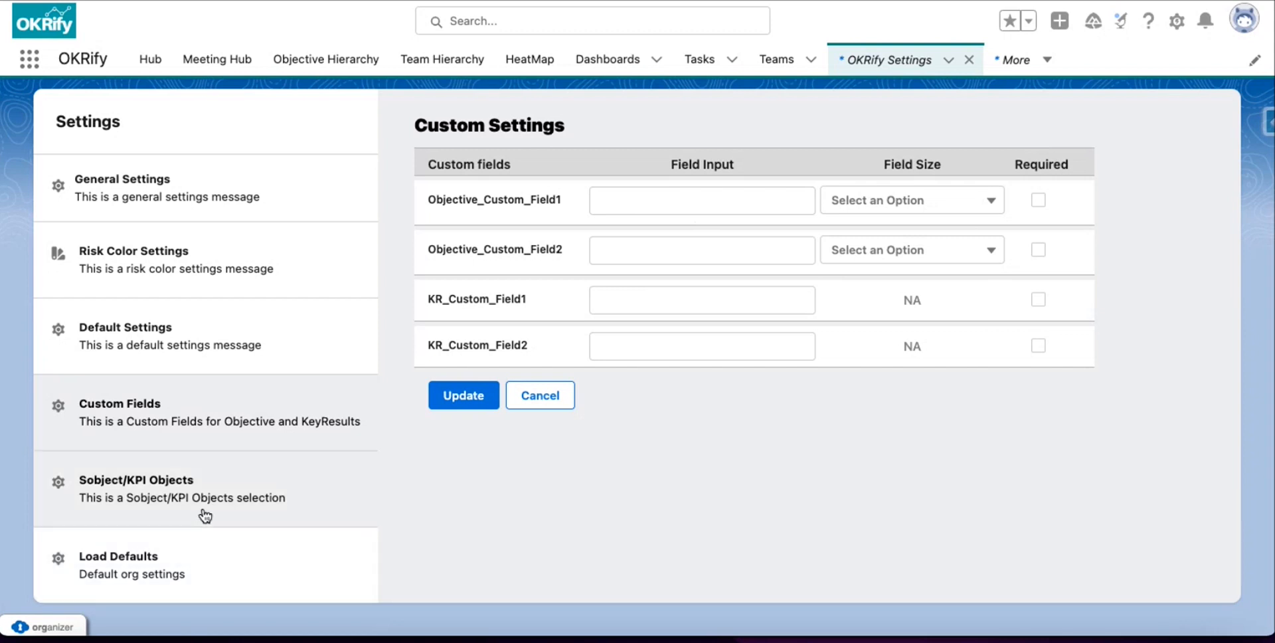